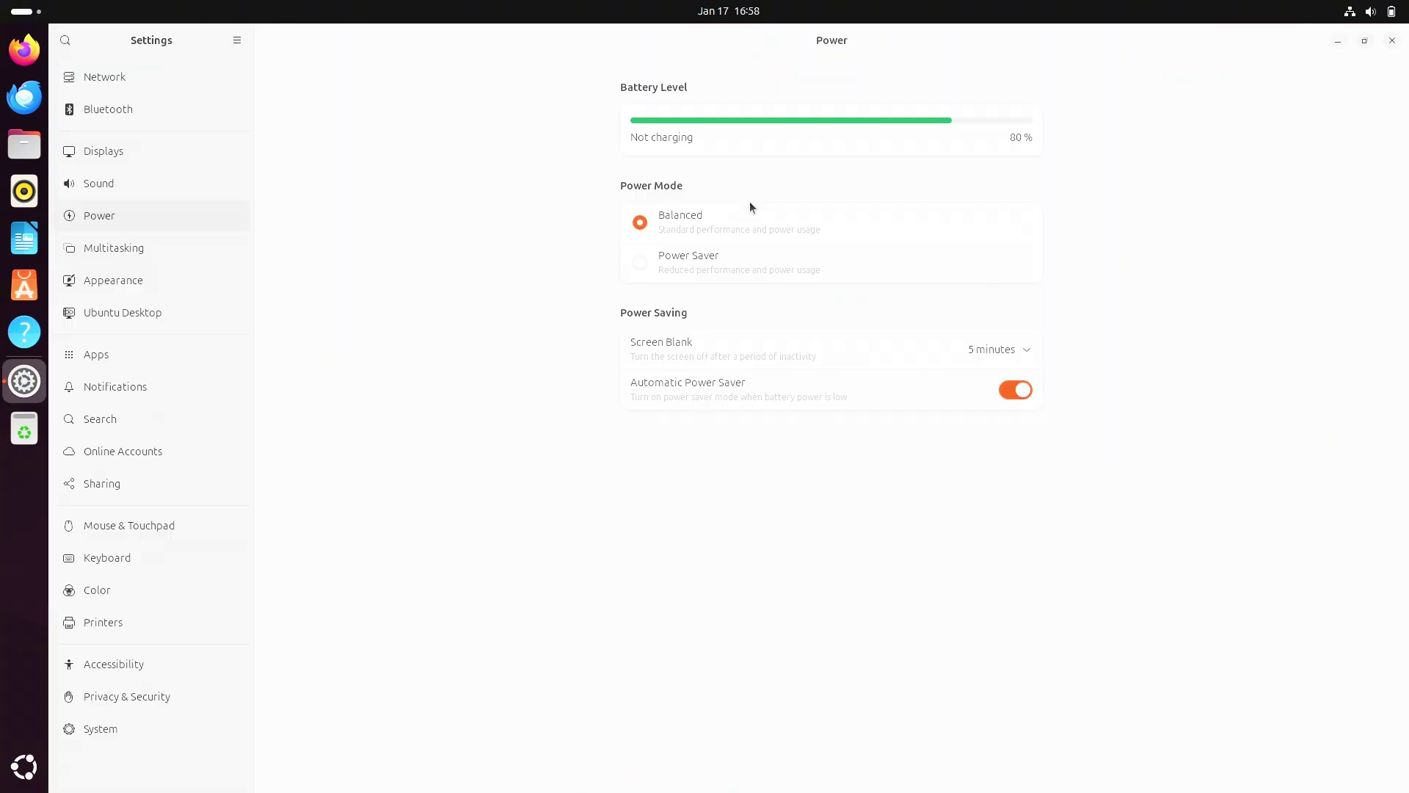
Step: Change the Screen Blank delay in the Power settings
{"action": "left_click", "coordinate": [1012, 346]}
{"action": "left_click", "coordinate": [1006, 621]}
Step: Review the Network, Bluetooth, Displays, Sound, Power and Multitasking settings
{"action": "left_click", "coordinate": [160, 78]}
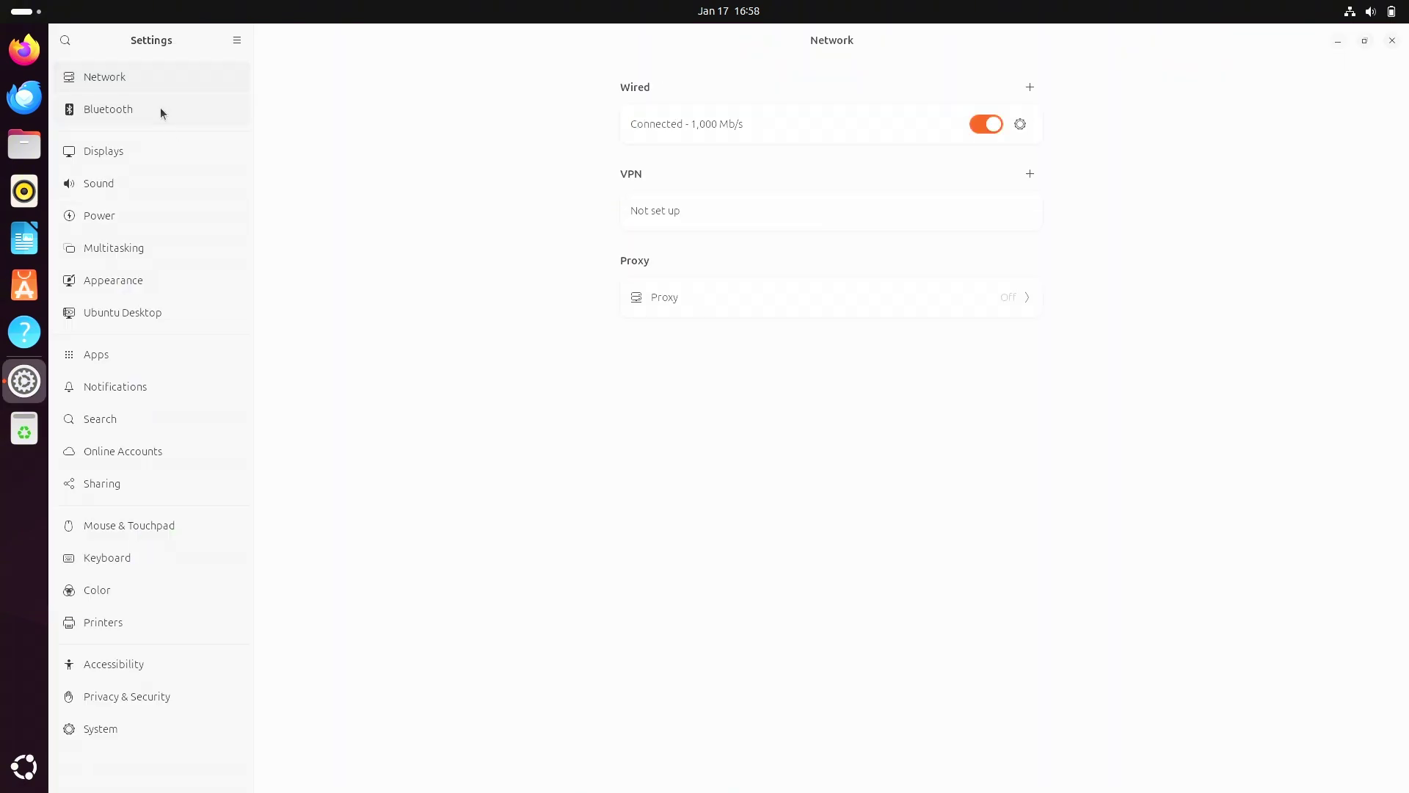
{"action": "left_click", "coordinate": [160, 109]}
{"action": "left_click", "coordinate": [166, 151]}
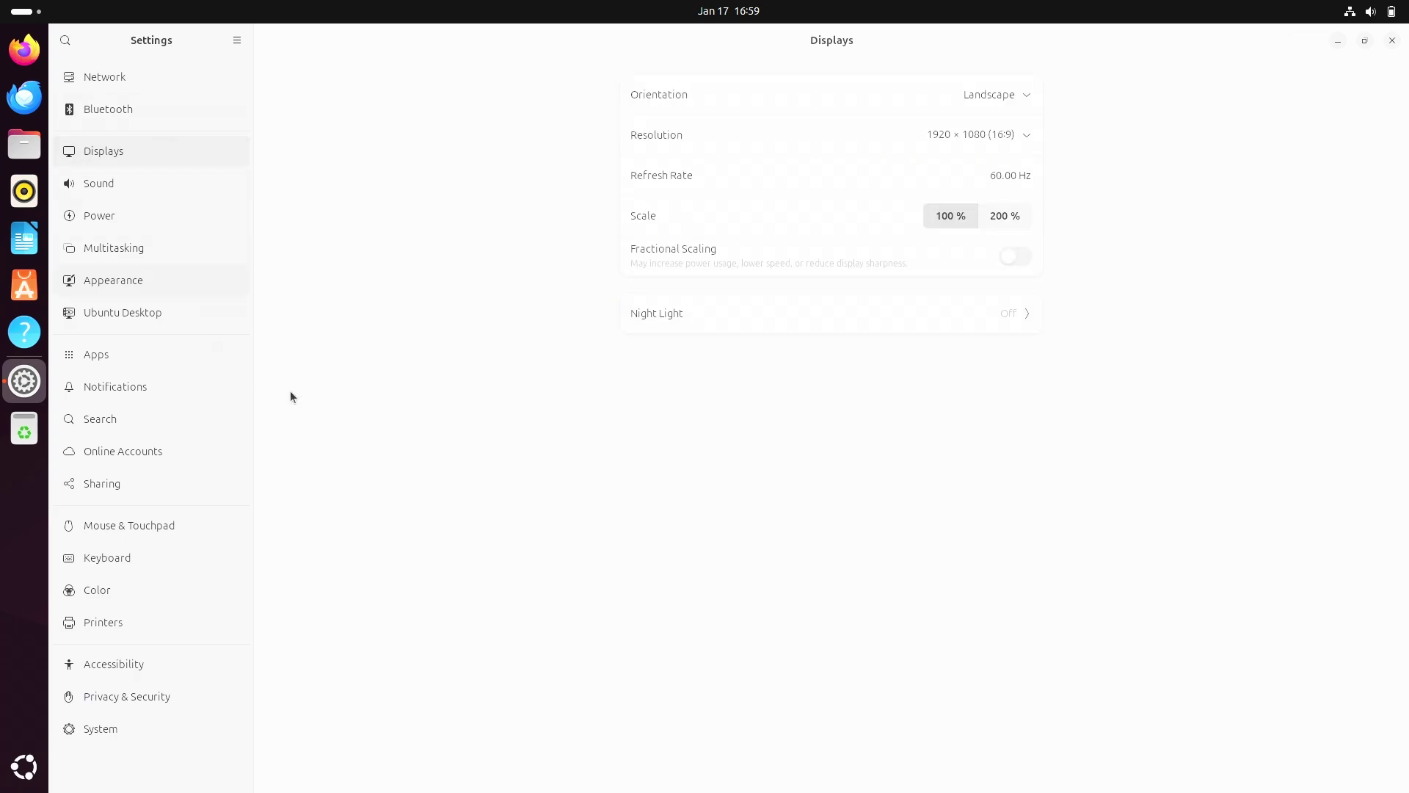
{"action": "left_click", "coordinate": [206, 174]}
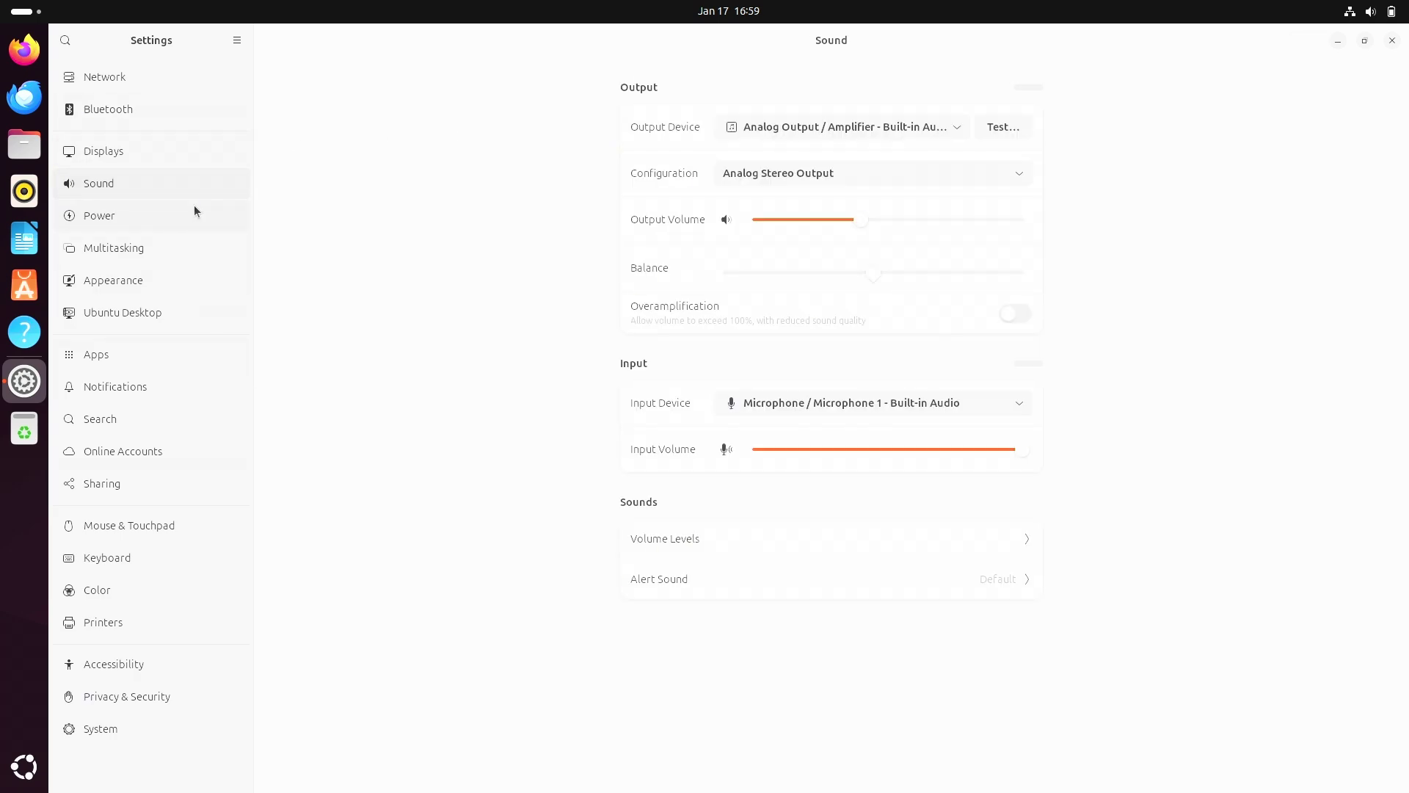
{"action": "left_click", "coordinate": [193, 213]}
{"action": "left_click", "coordinate": [184, 246]}
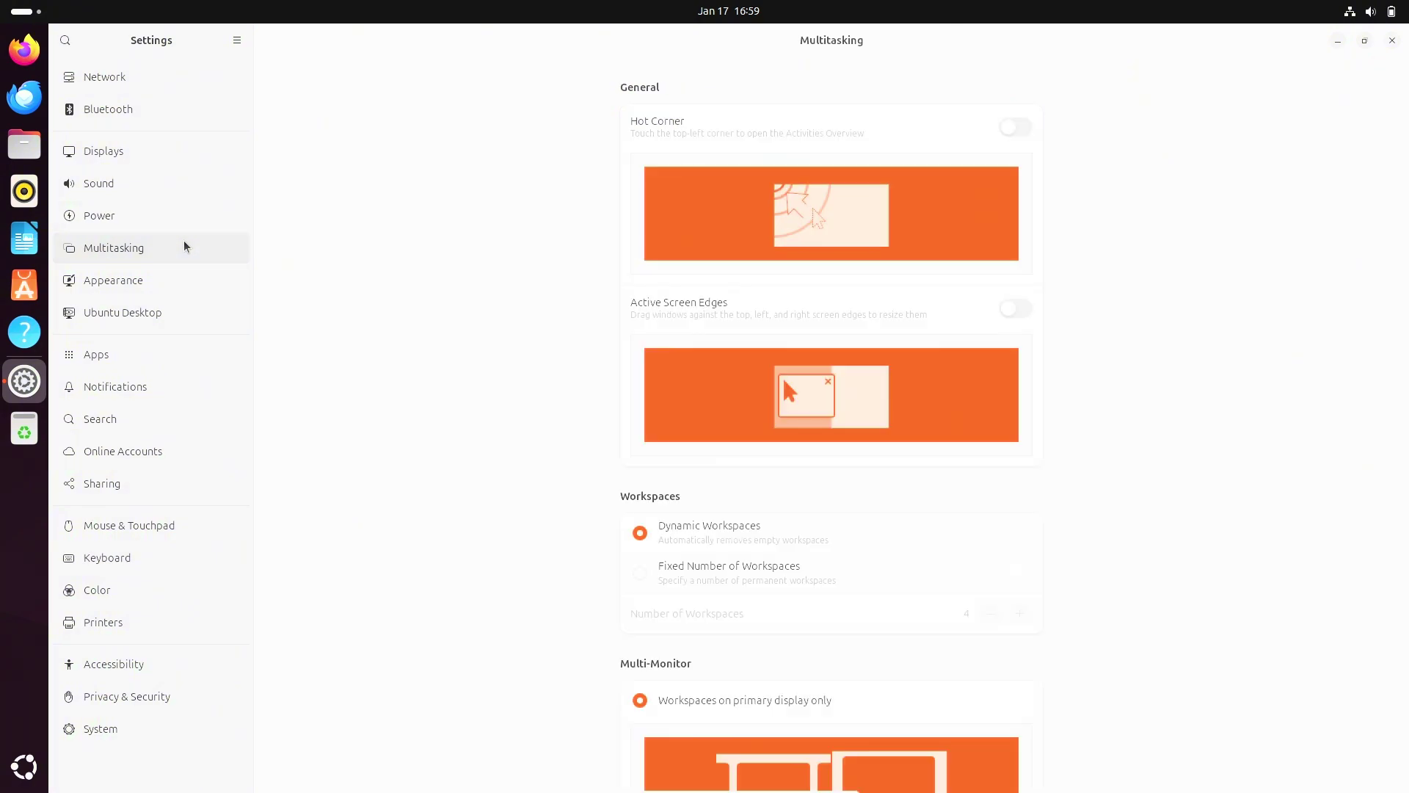
{"action": "scroll", "coordinate": [349, 441], "scroll_direction": "down", "scroll_amount": 5}
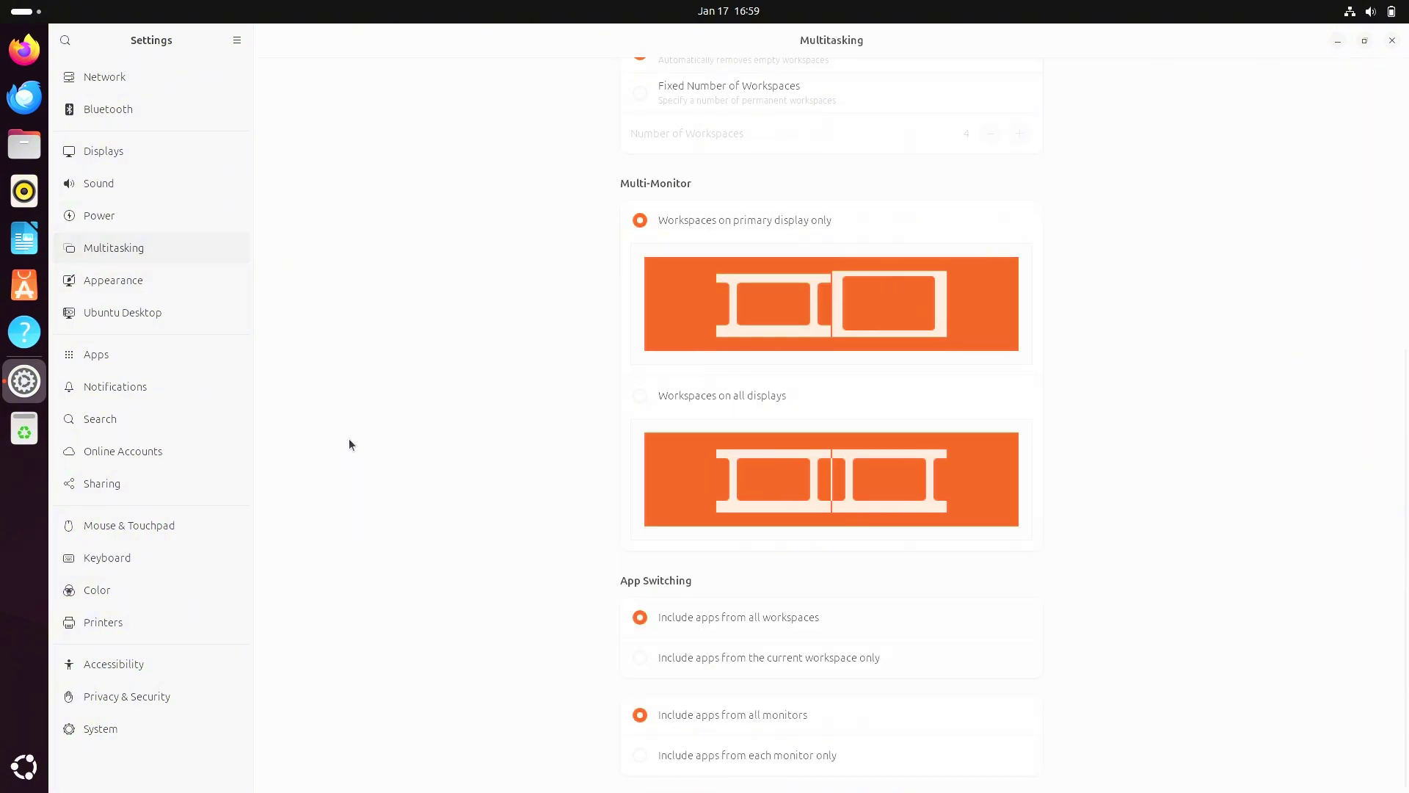
Step: Set the appearance style to Dark and choose the light grey crown wallpaper as the desktop background
{"action": "left_click", "coordinate": [179, 283]}
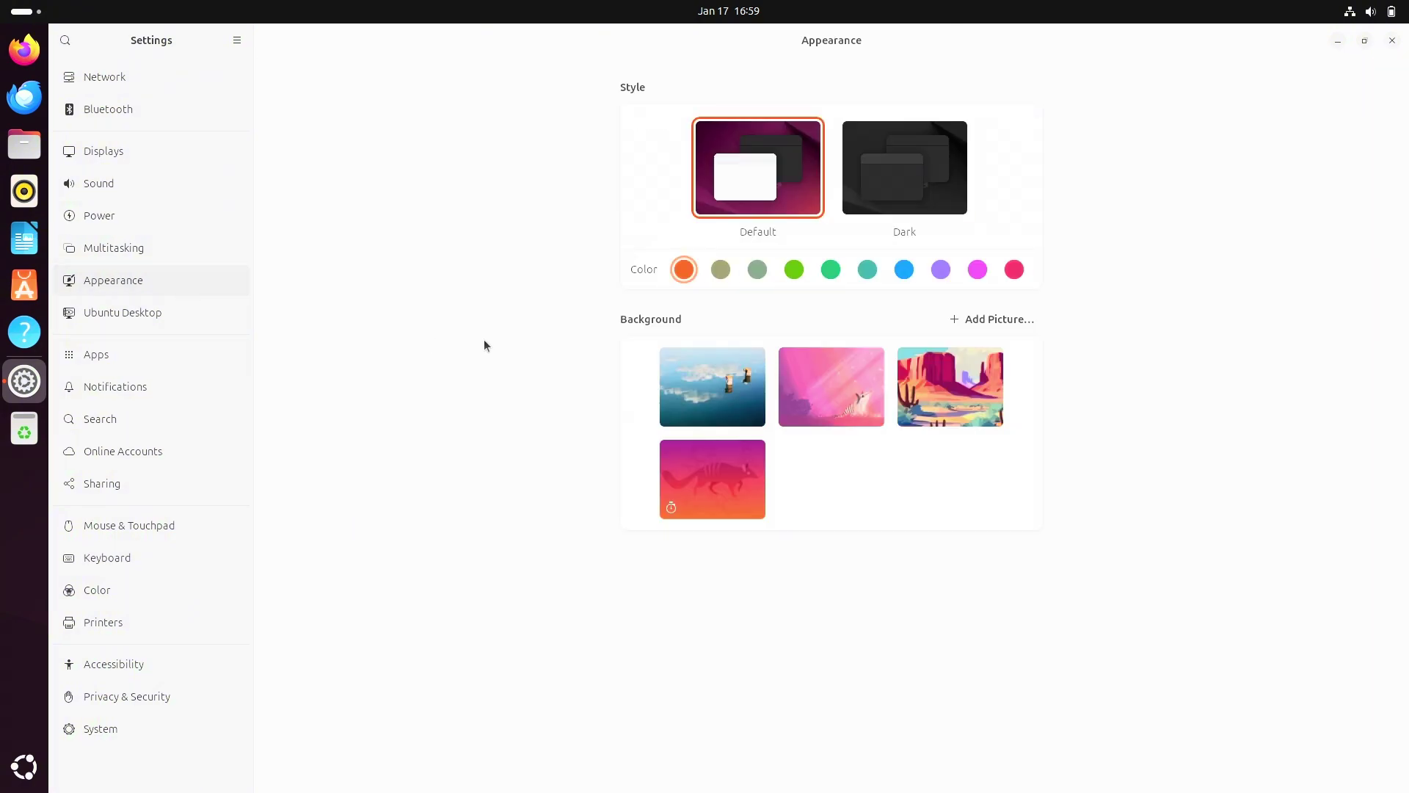
{"action": "left_click", "coordinate": [938, 192]}
{"action": "scroll", "coordinate": [800, 521], "scroll_direction": "down", "scroll_amount": 1}
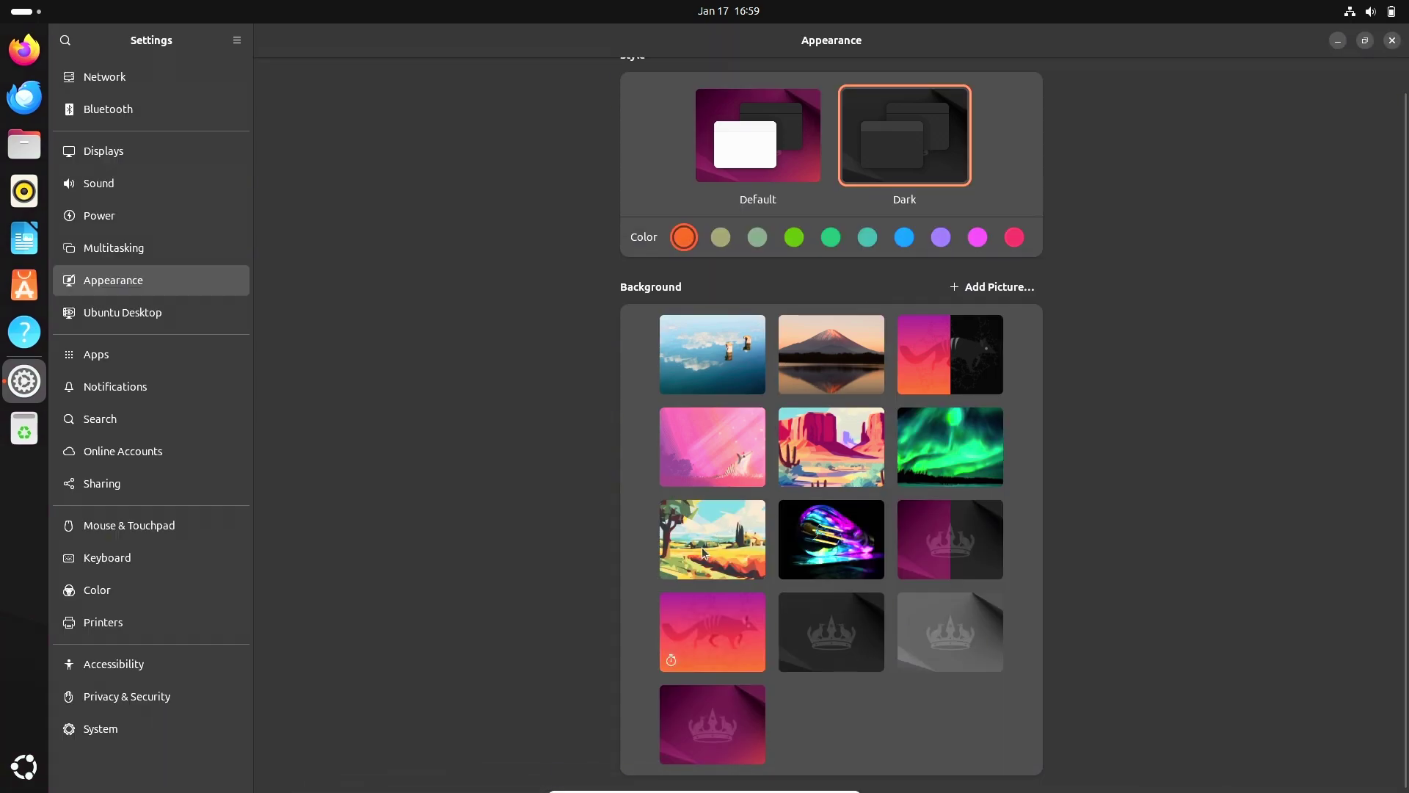
{"action": "left_click", "coordinate": [847, 634]}
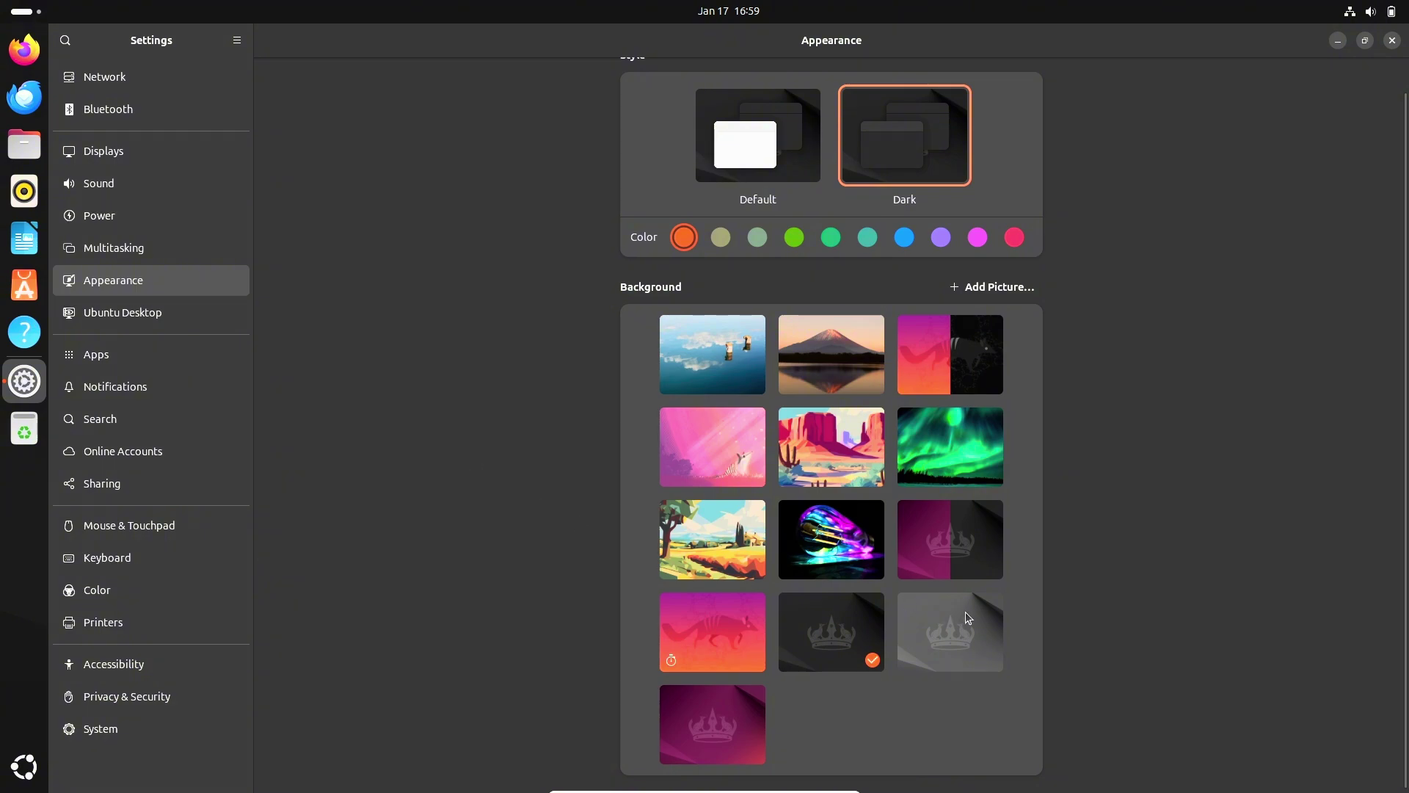
{"action": "left_click", "coordinate": [973, 613]}
Step: Review the Ubuntu Desktop, Apps, Search, Notifications, Online Accounts and Sharing settings
{"action": "left_click", "coordinate": [195, 312]}
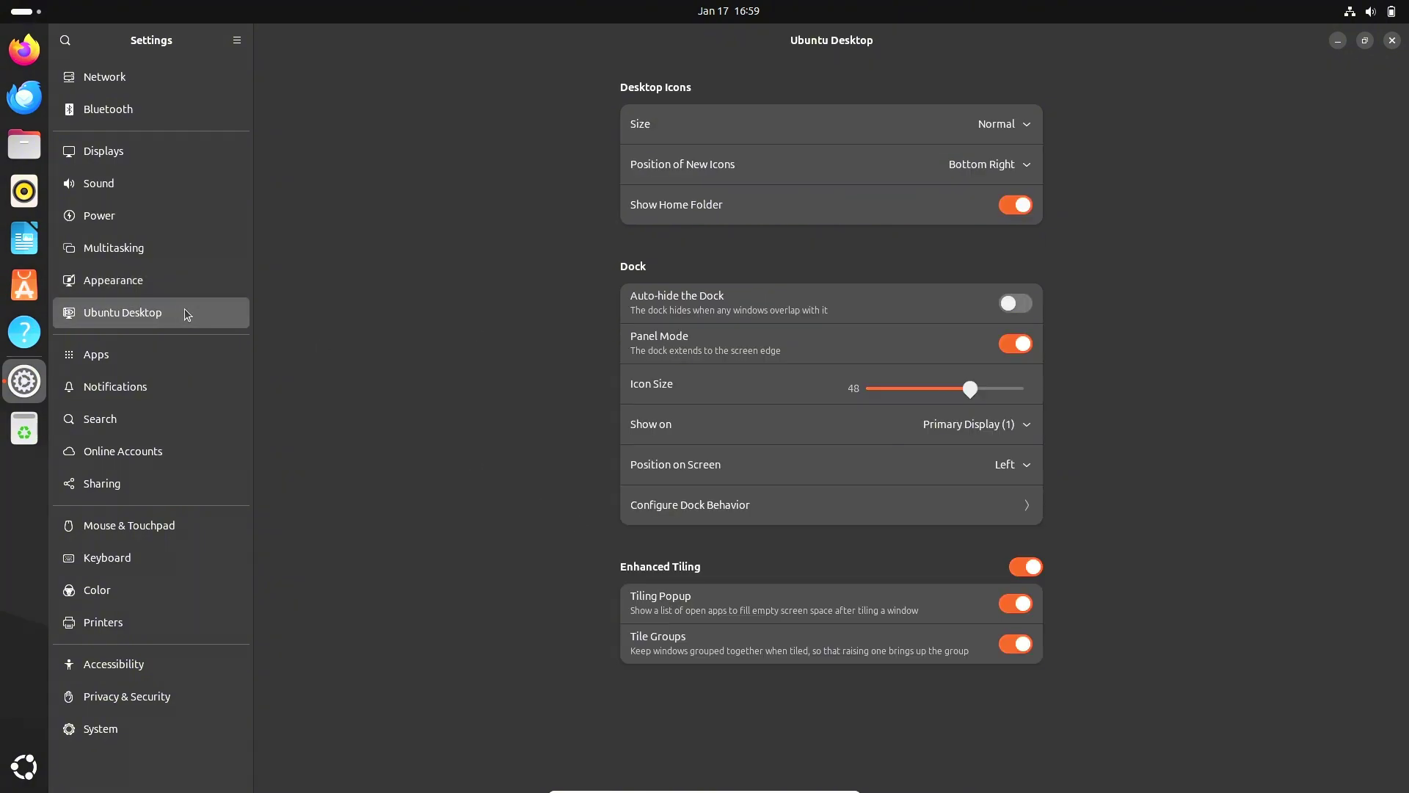
{"action": "left_click", "coordinate": [218, 360]}
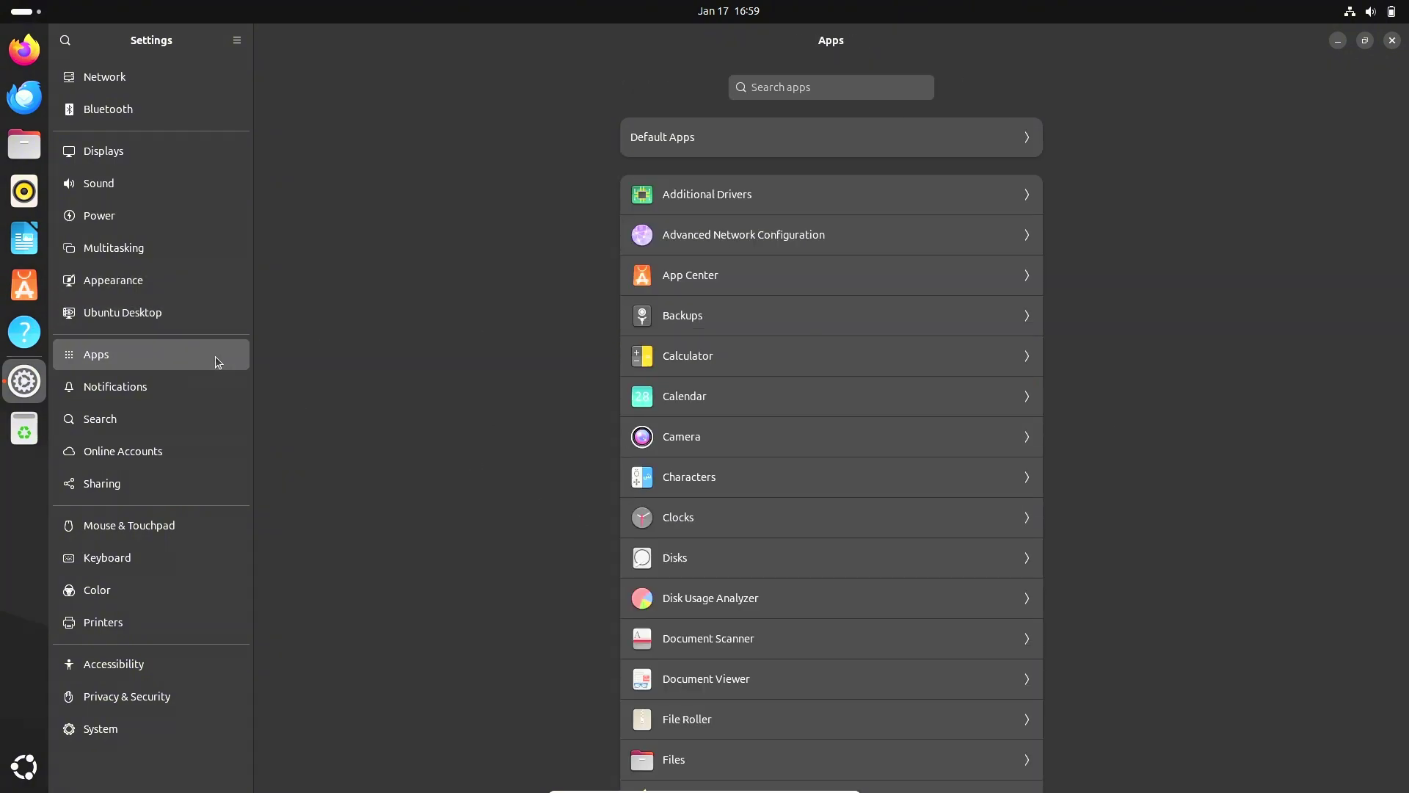
{"action": "left_click", "coordinate": [206, 411]}
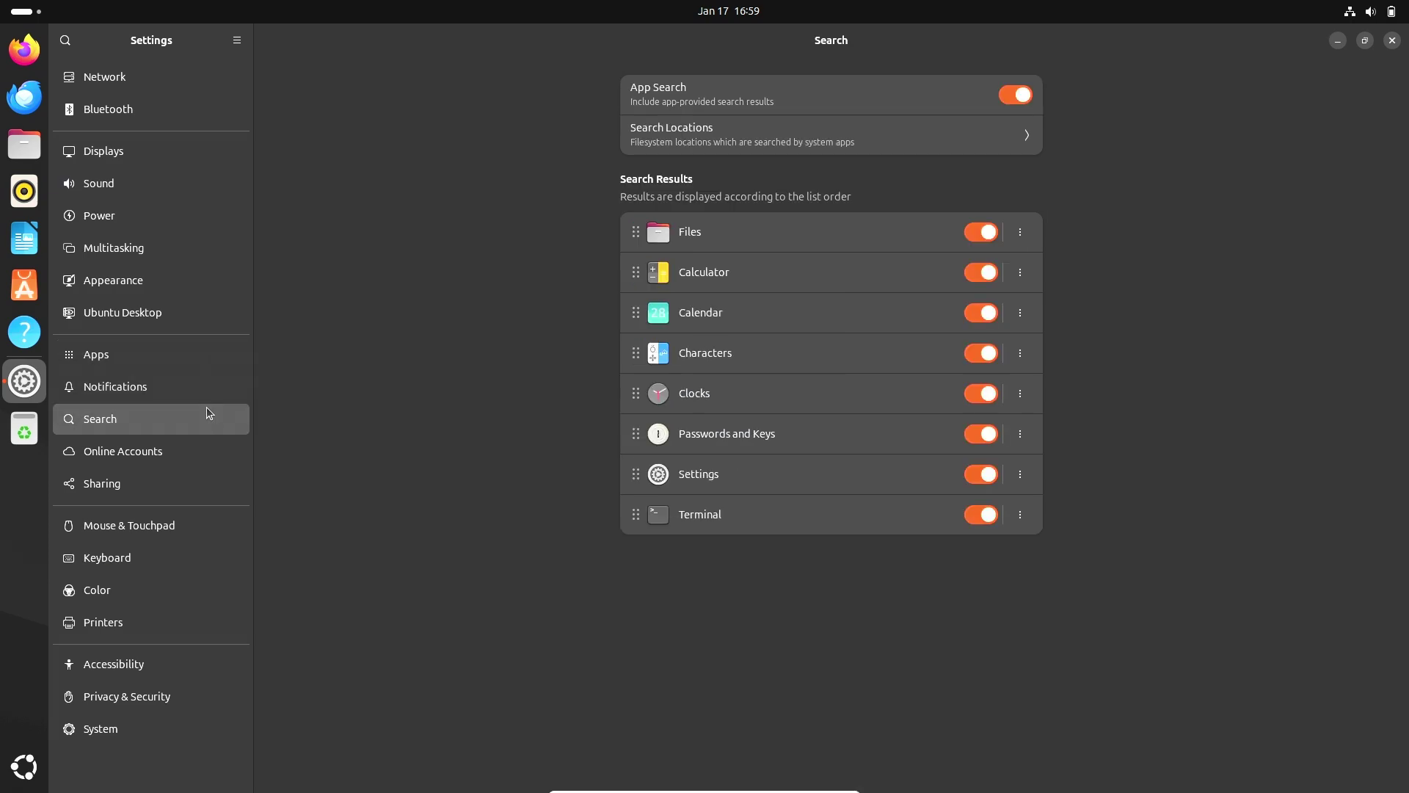
{"action": "left_click", "coordinate": [204, 391]}
{"action": "left_click", "coordinate": [196, 458]}
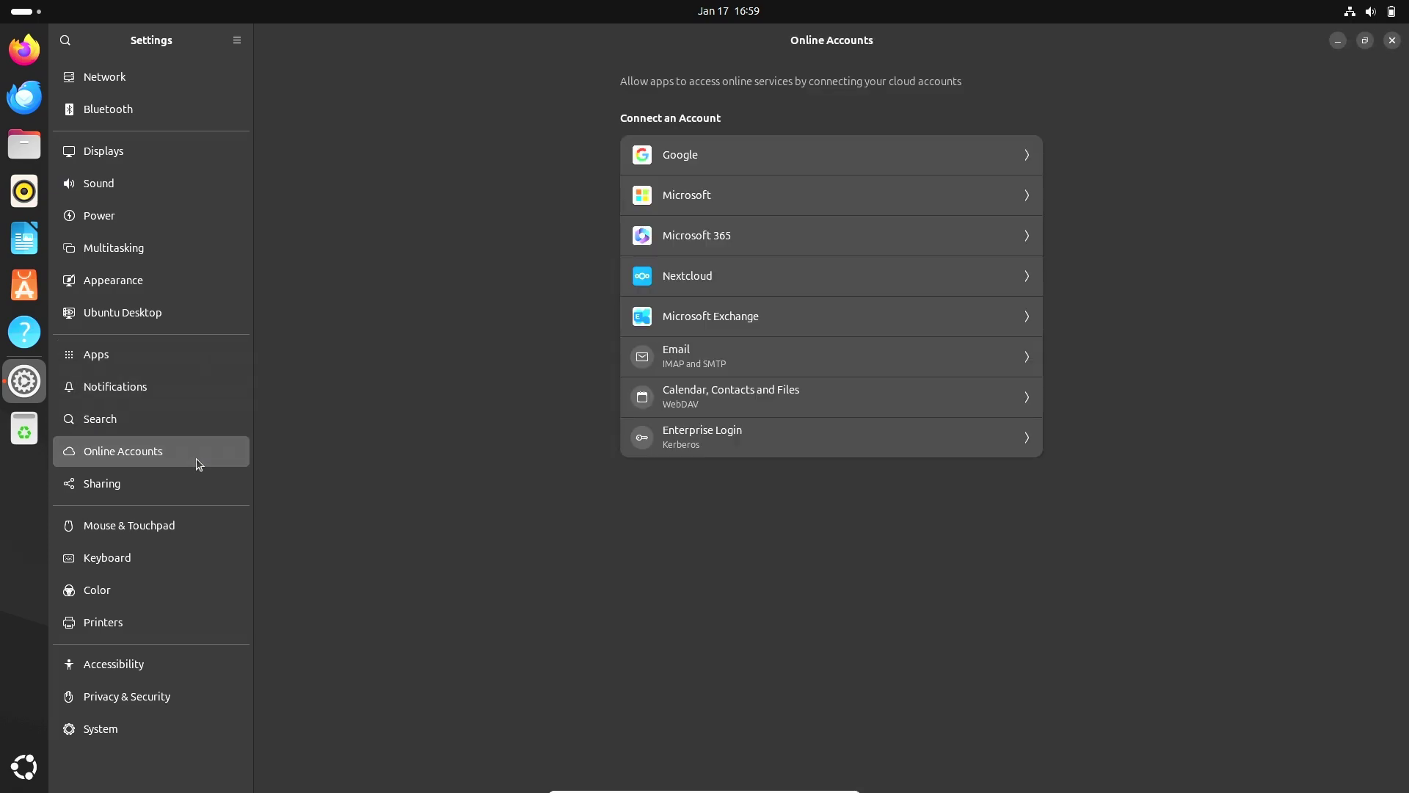
{"action": "left_click", "coordinate": [200, 481]}
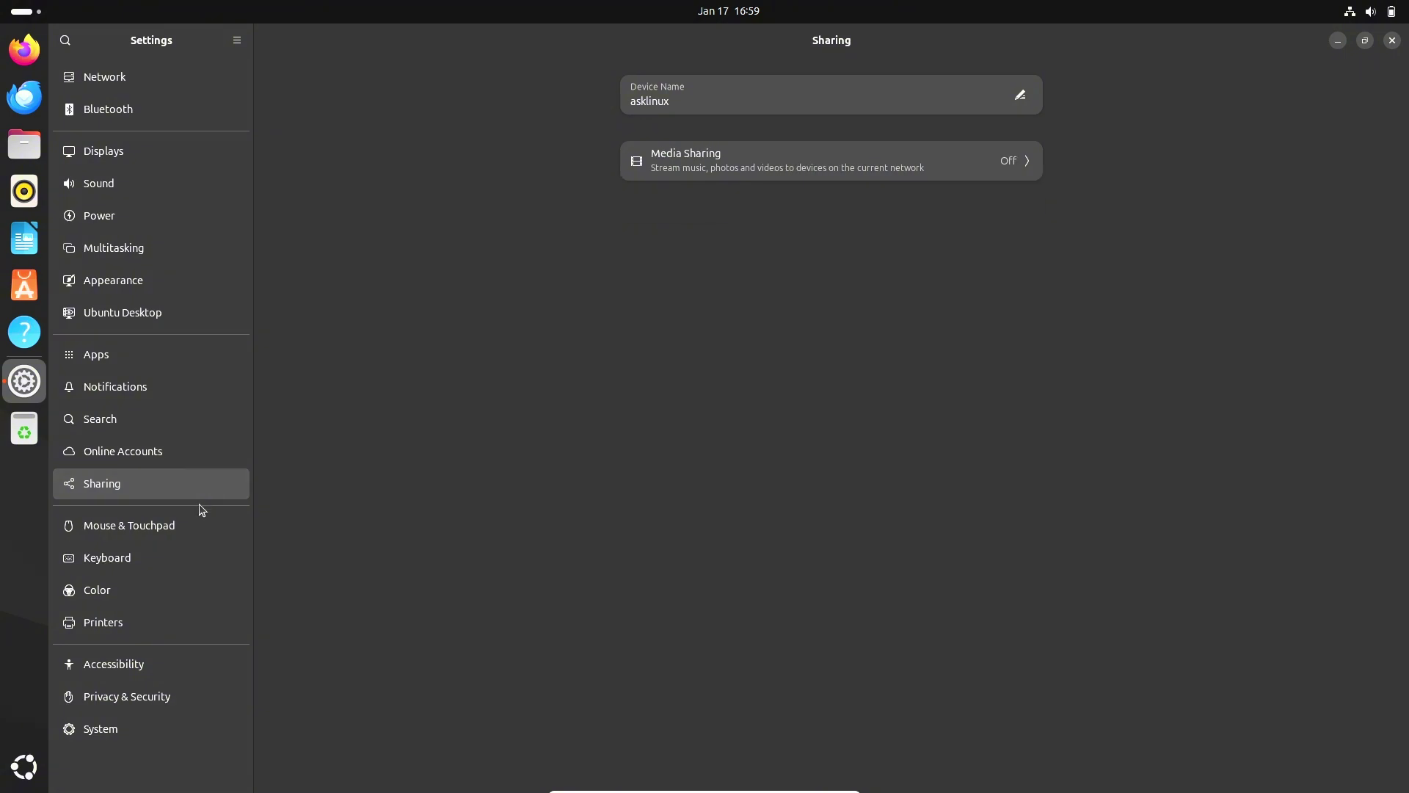
Step: Set the mouse scroll direction to Natural in the Mouse & Touchpad settings
{"action": "left_click", "coordinate": [201, 514]}
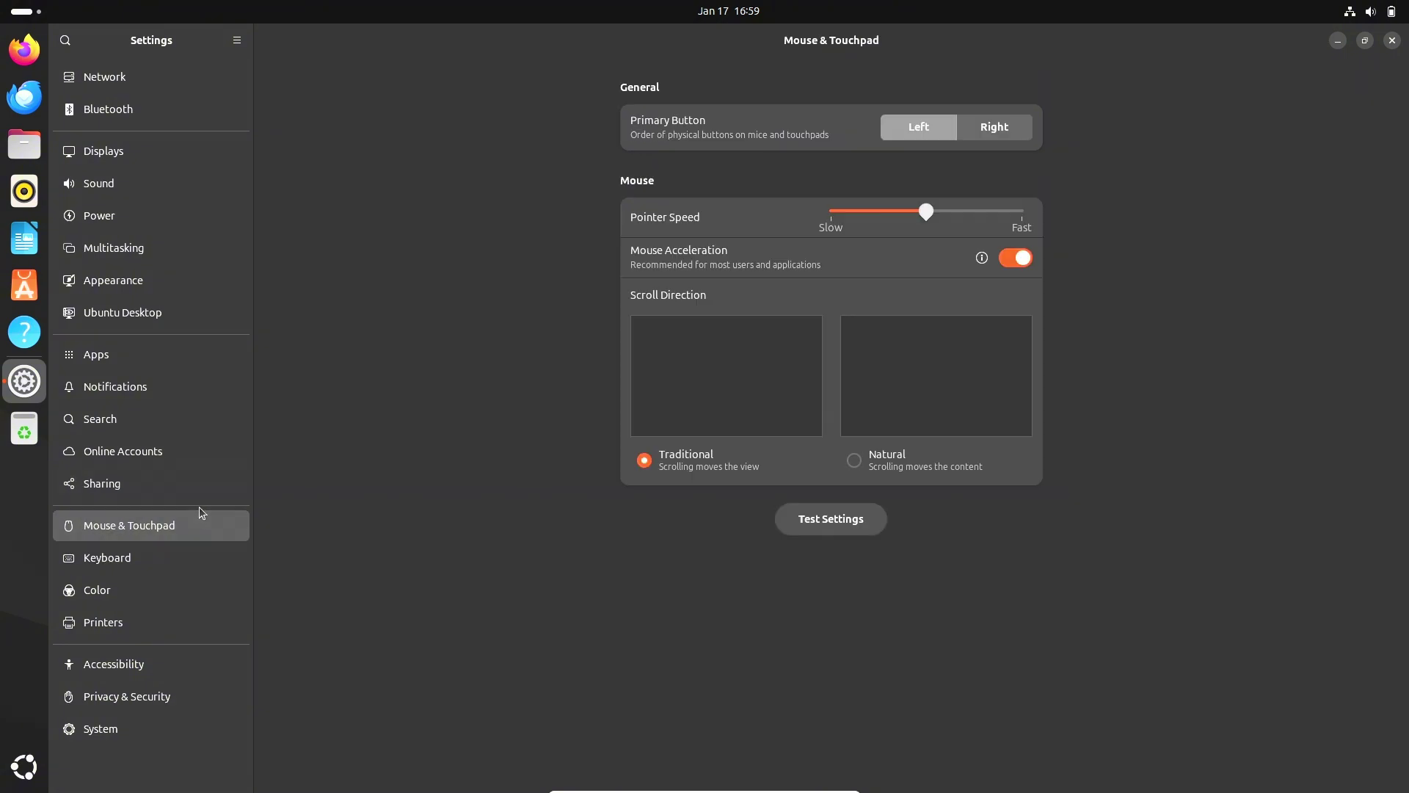
{"action": "left_click", "coordinate": [855, 460]}
Step: Review the Keyboard, Color, Printers, Accessibility, Privacy & Security and System settings, and close Settings
{"action": "left_click", "coordinate": [173, 563]}
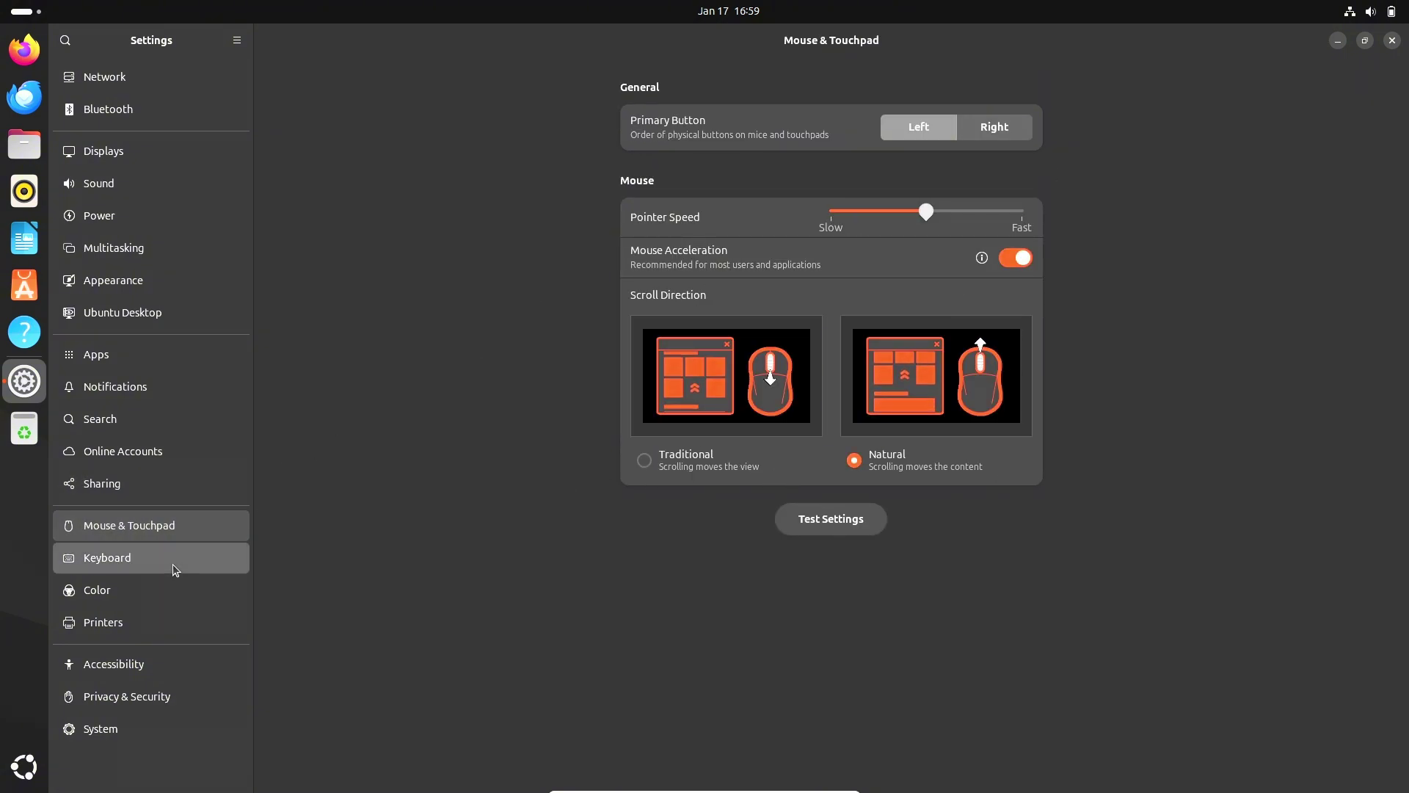
{"action": "left_click", "coordinate": [180, 592]}
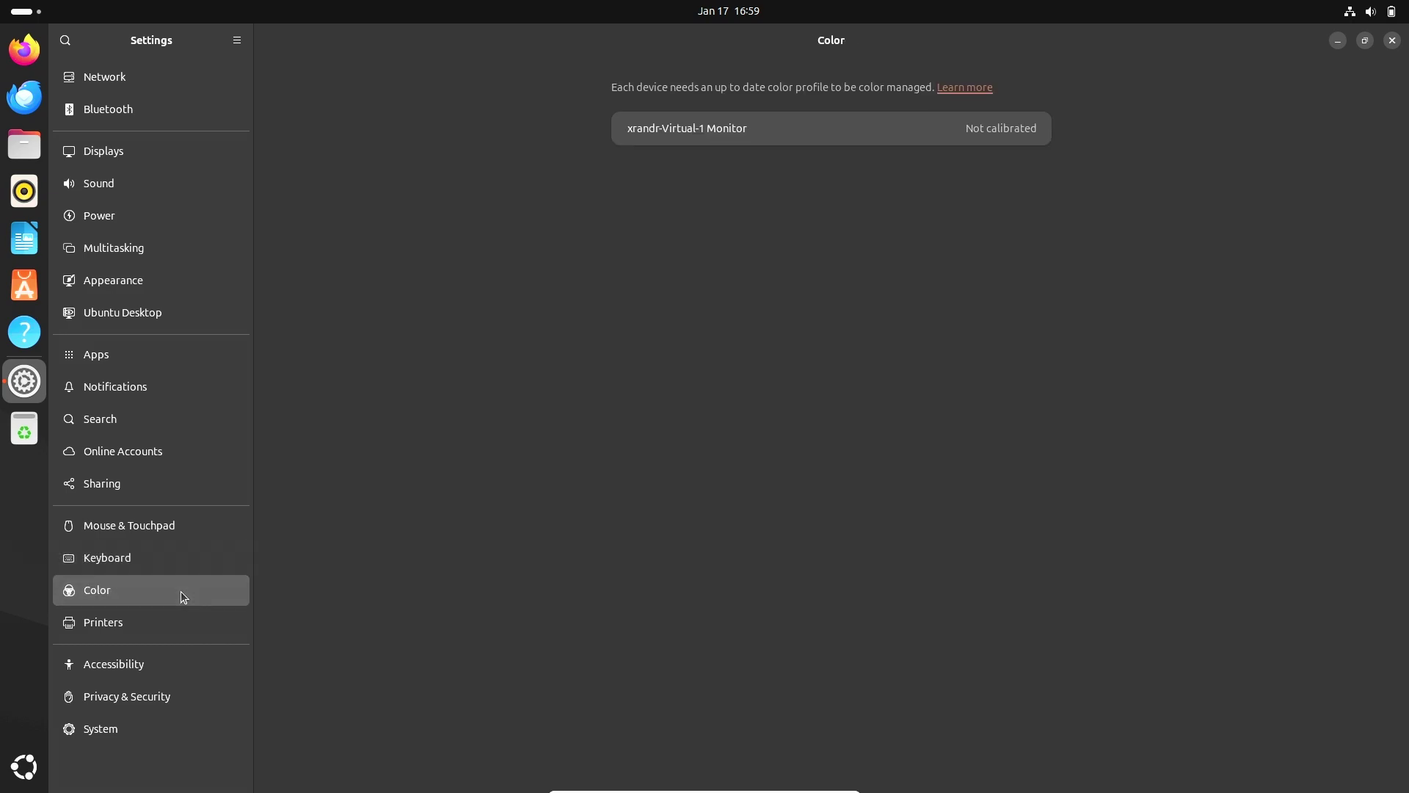
{"action": "left_click", "coordinate": [181, 630]}
{"action": "left_click", "coordinate": [190, 677]}
{"action": "left_click", "coordinate": [191, 698]}
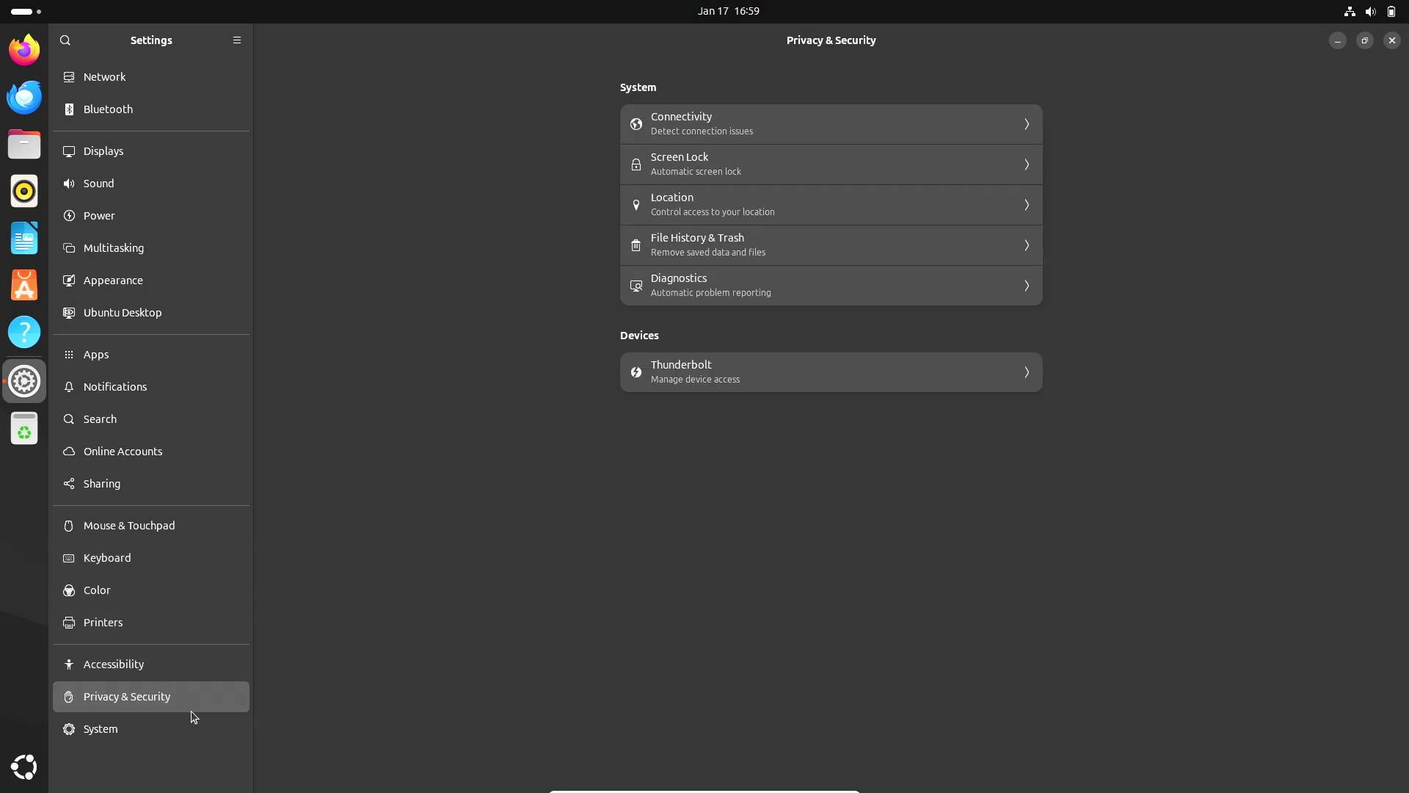
{"action": "left_click", "coordinate": [193, 726]}
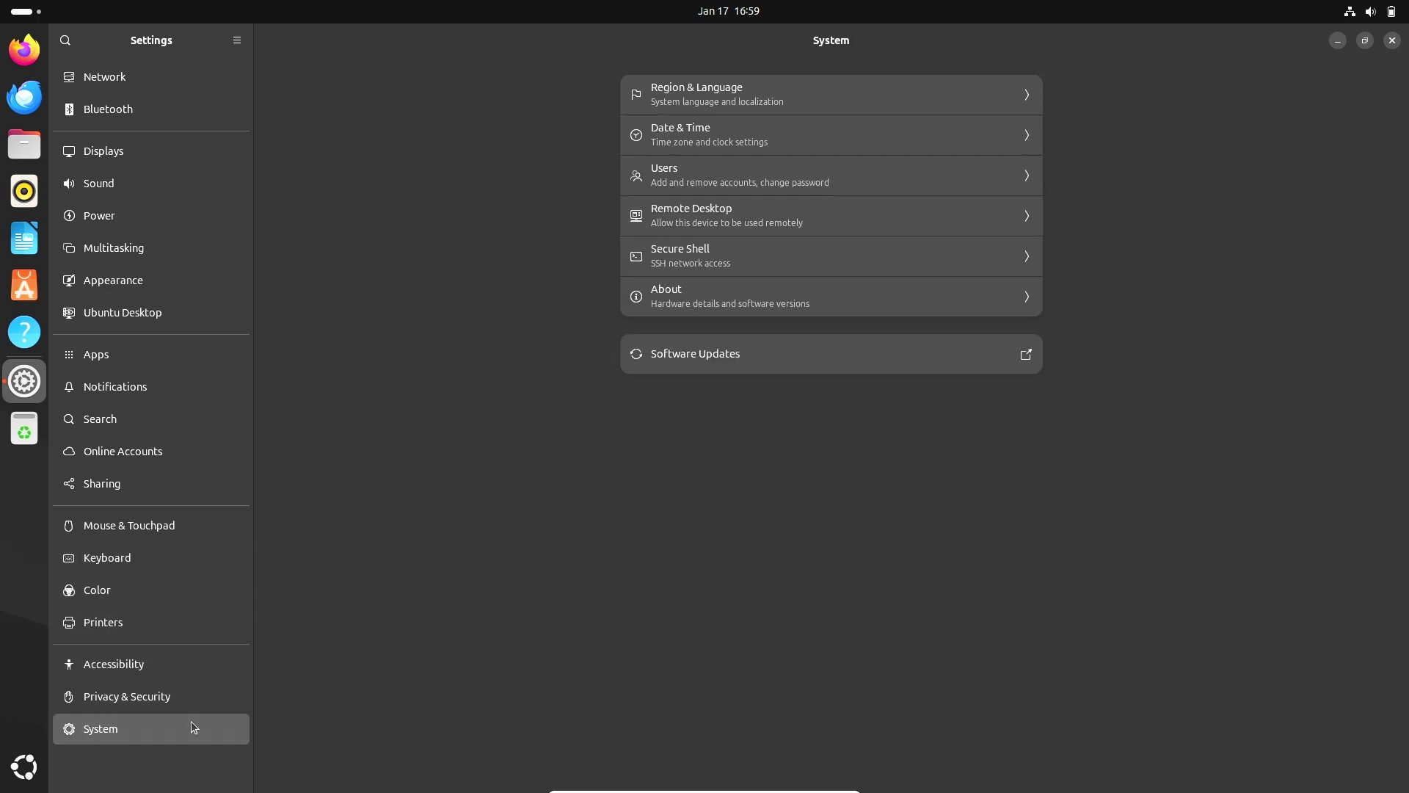
{"action": "left_click", "coordinate": [1392, 41]}
Step: View the options offered for the empty desktop, dismiss them and launch App Center
{"action": "right_click", "coordinate": [198, 226]}
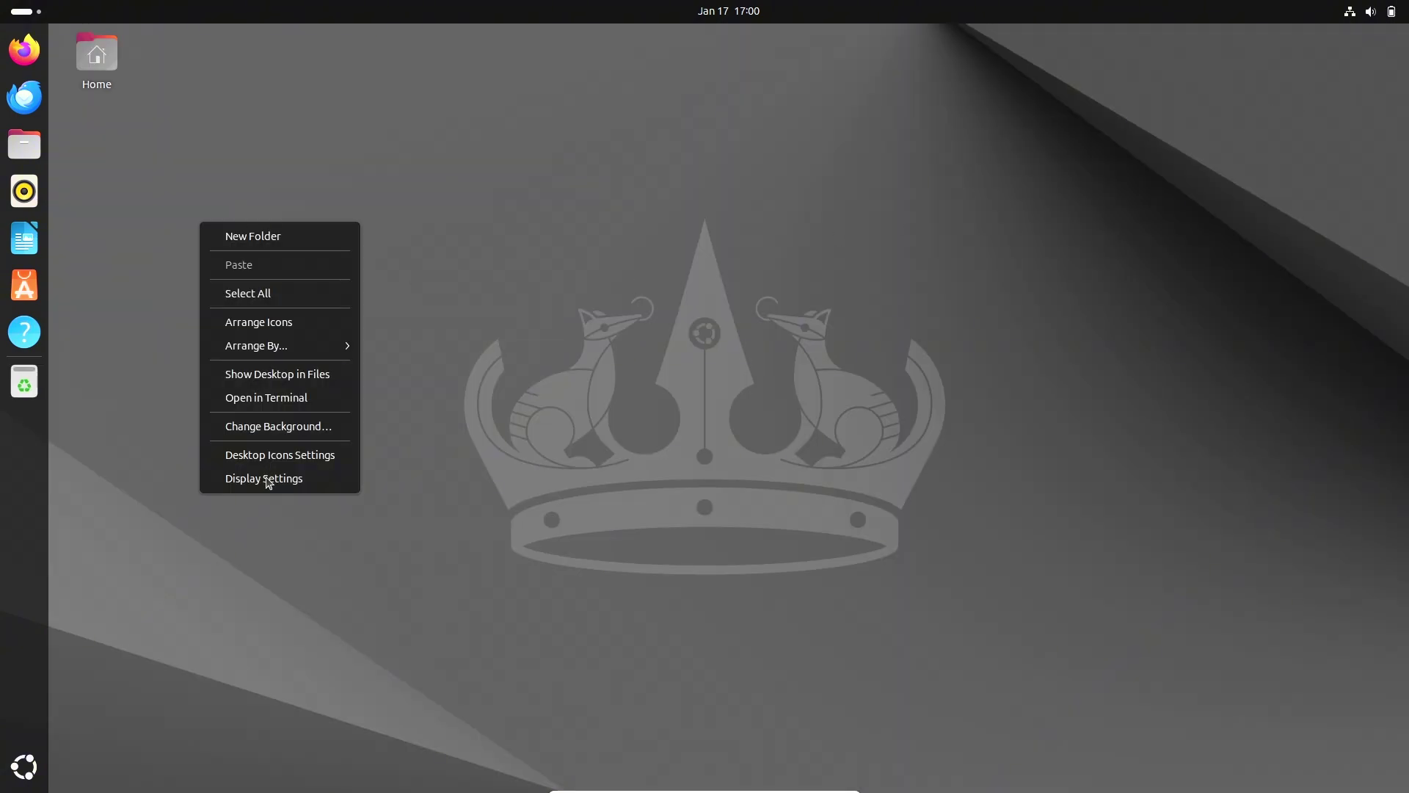
{"action": "left_click", "coordinate": [305, 207]}
{"action": "left_click", "coordinate": [32, 298]}
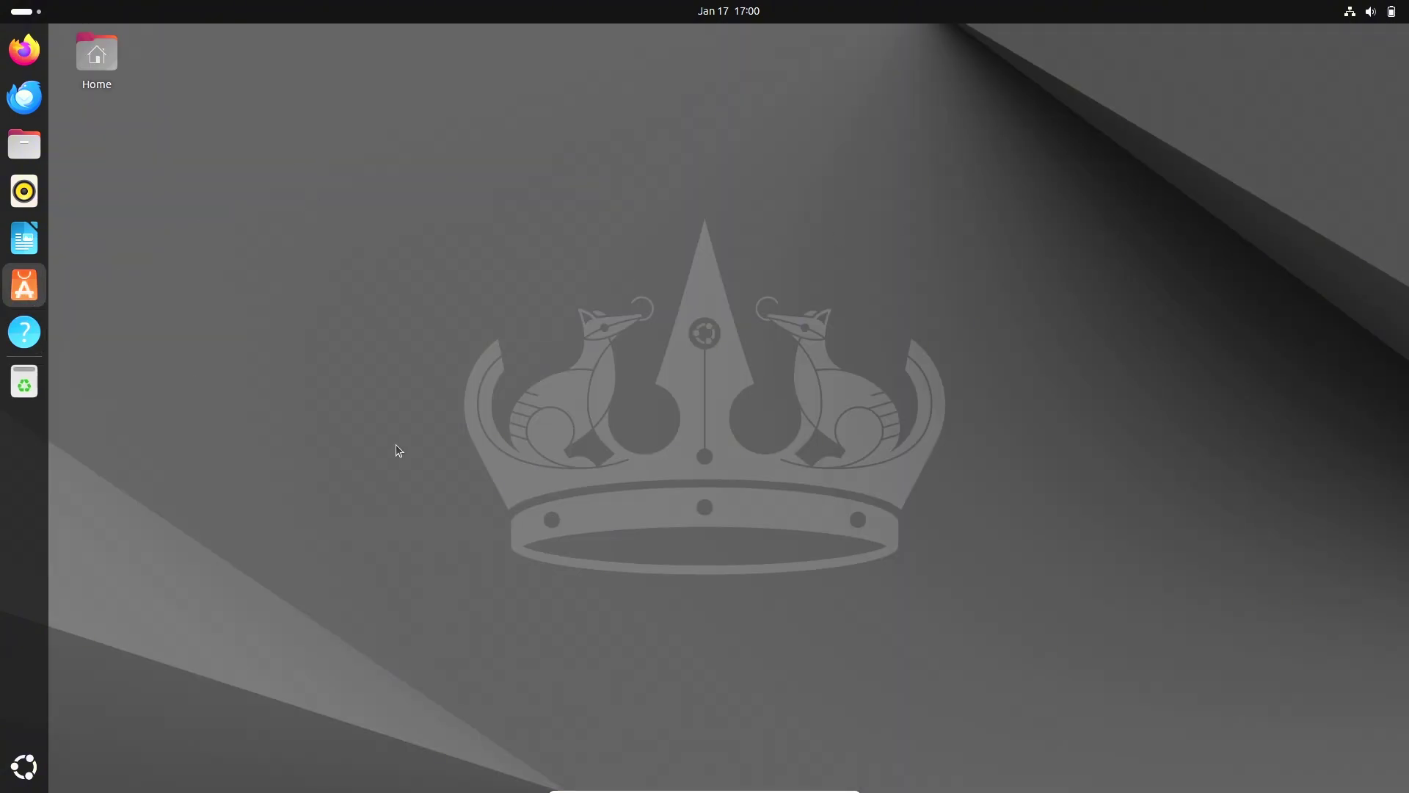
Step: Show all installed applications and look through the Utilities folder
{"action": "left_click", "coordinate": [24, 766]}
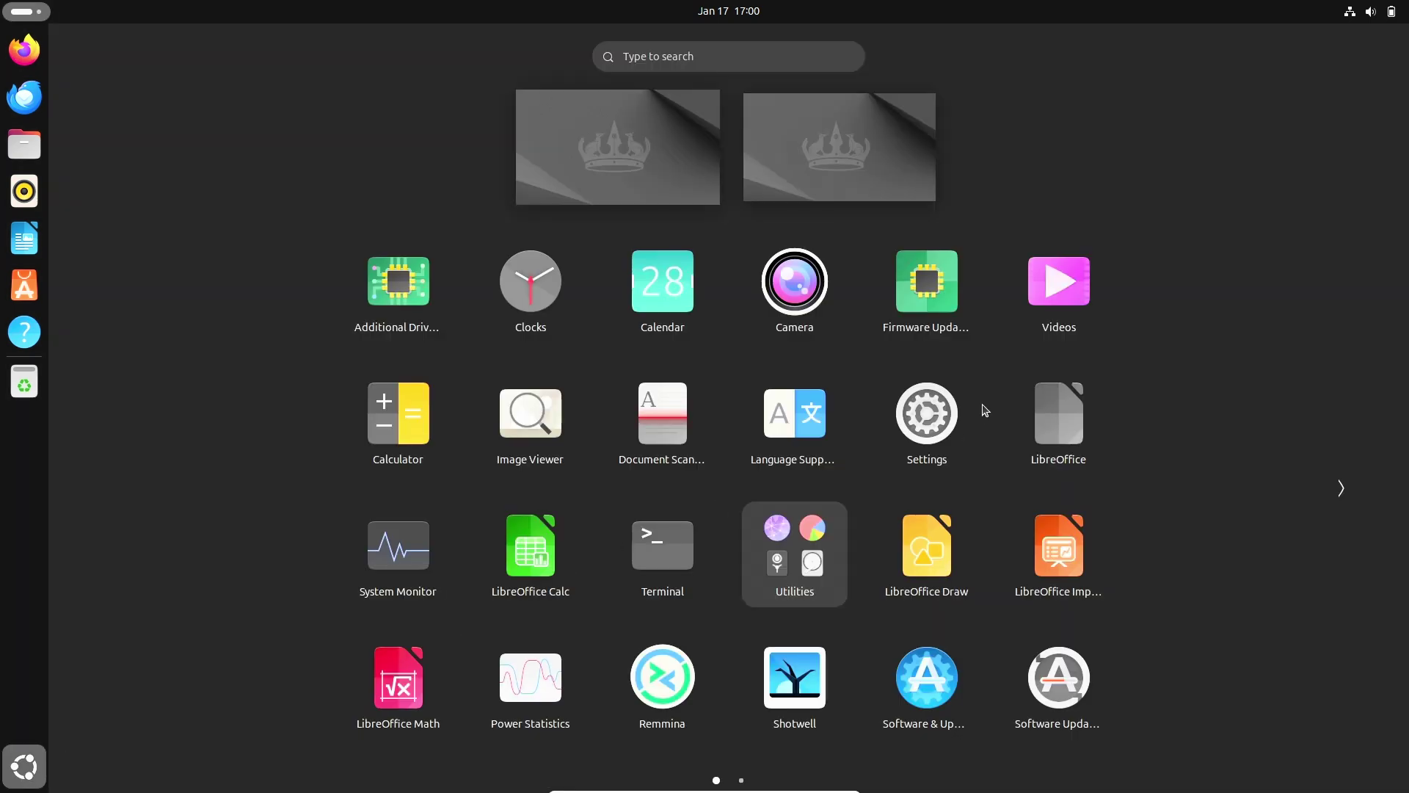
{"action": "left_click", "coordinate": [821, 558]}
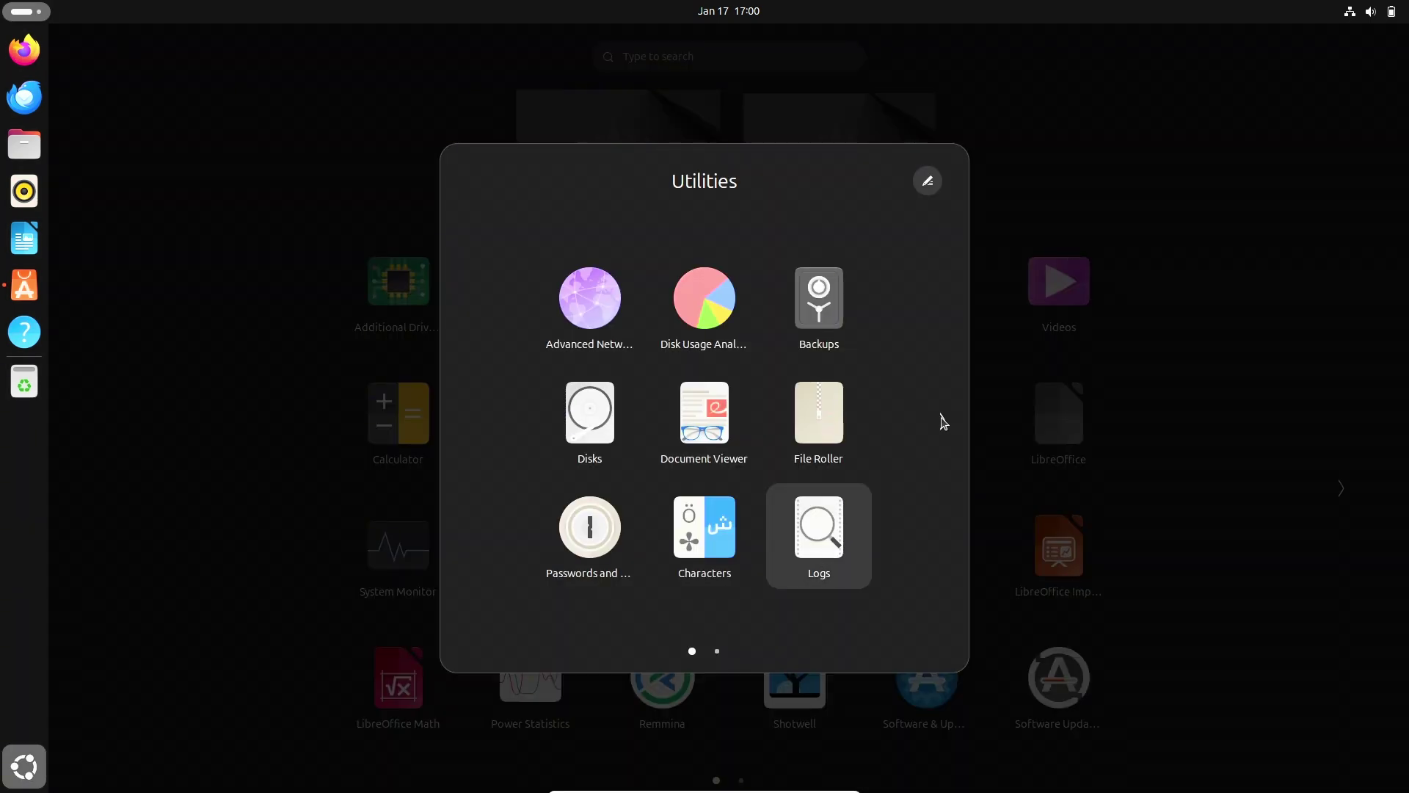
{"action": "scroll", "coordinate": [944, 423], "scroll_direction": "down", "scroll_amount": 1}
{"action": "left_click", "coordinate": [1283, 472]}
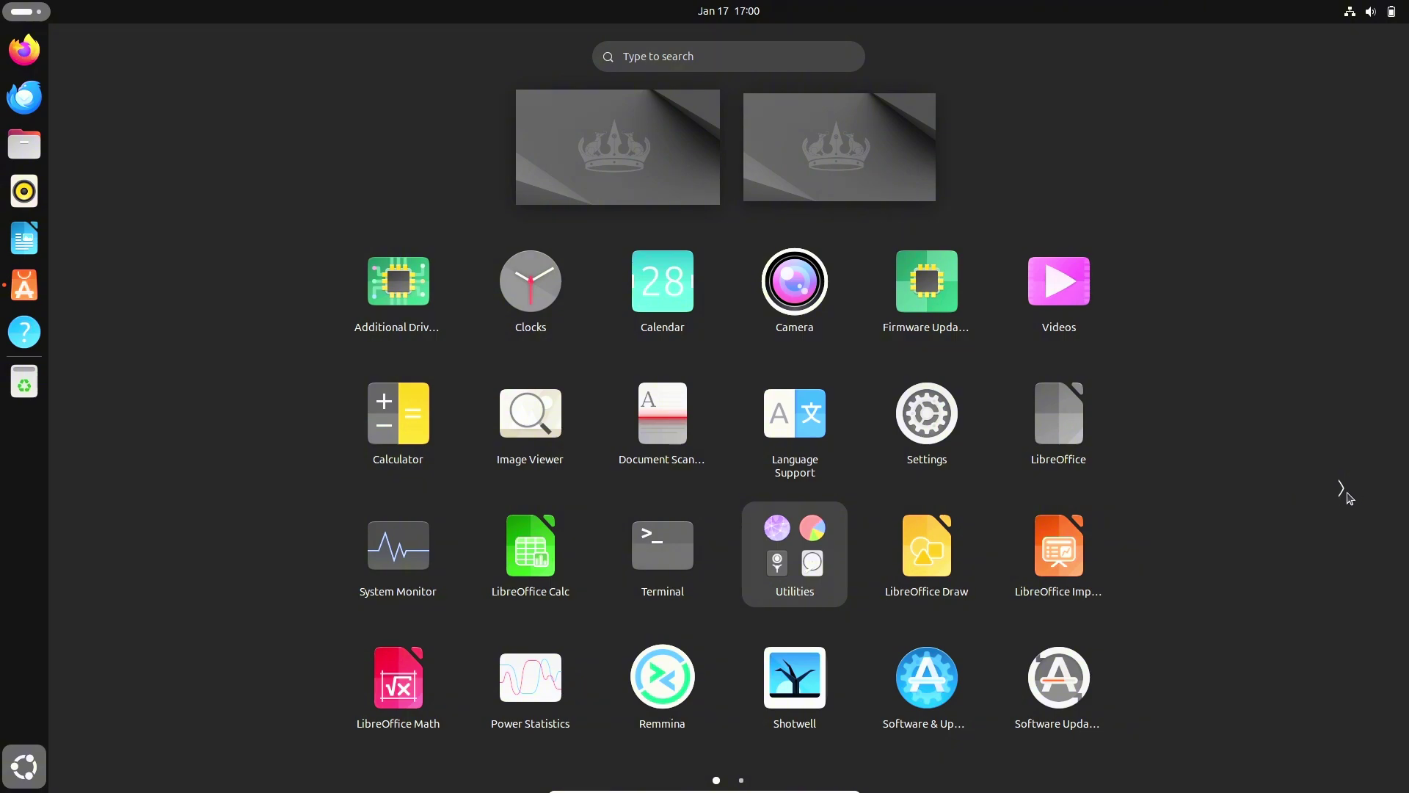
Step: Open Startup Applications, inspect the SSH Key Agent entry's details without saving, and close the preferences
{"action": "left_click", "coordinate": [1340, 491]}
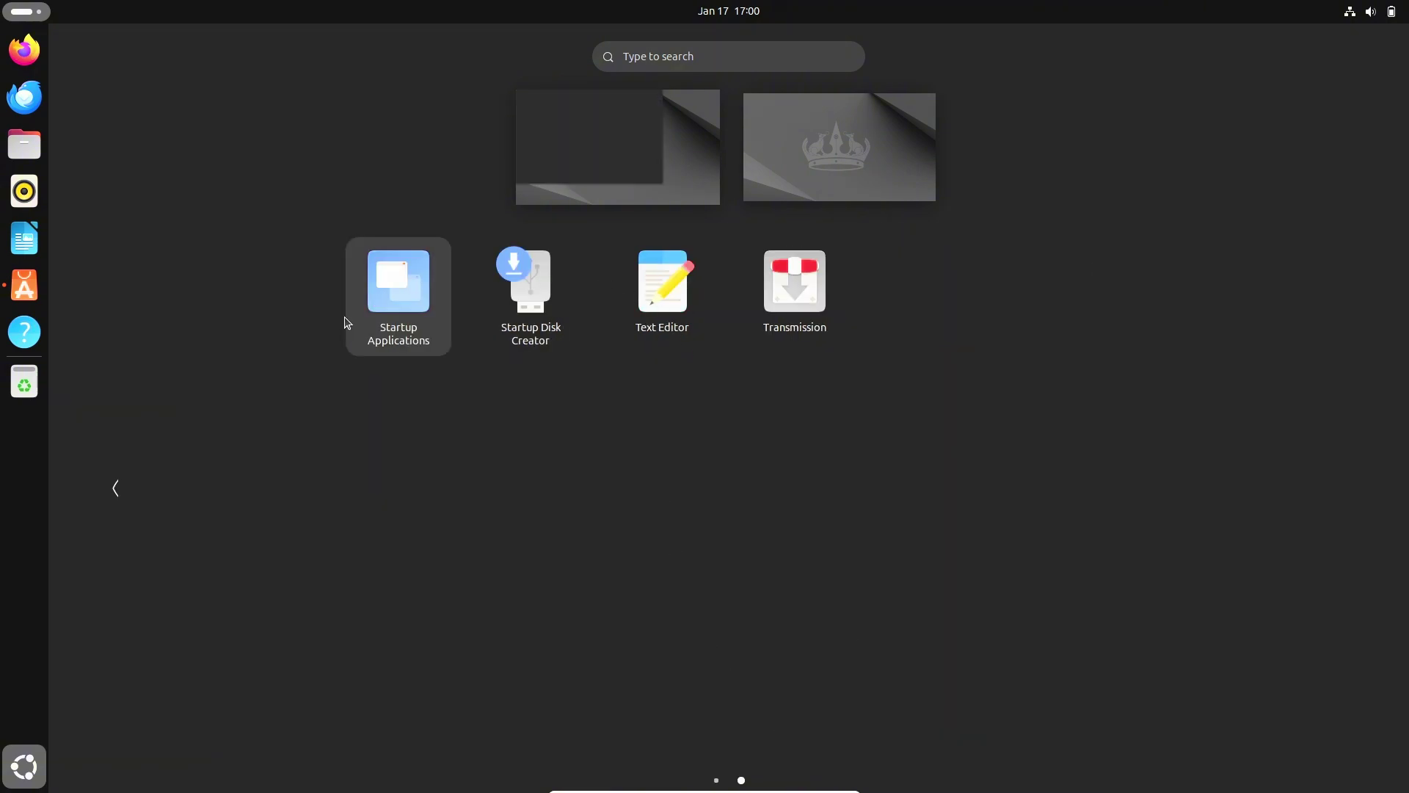
{"action": "left_click", "coordinate": [367, 314]}
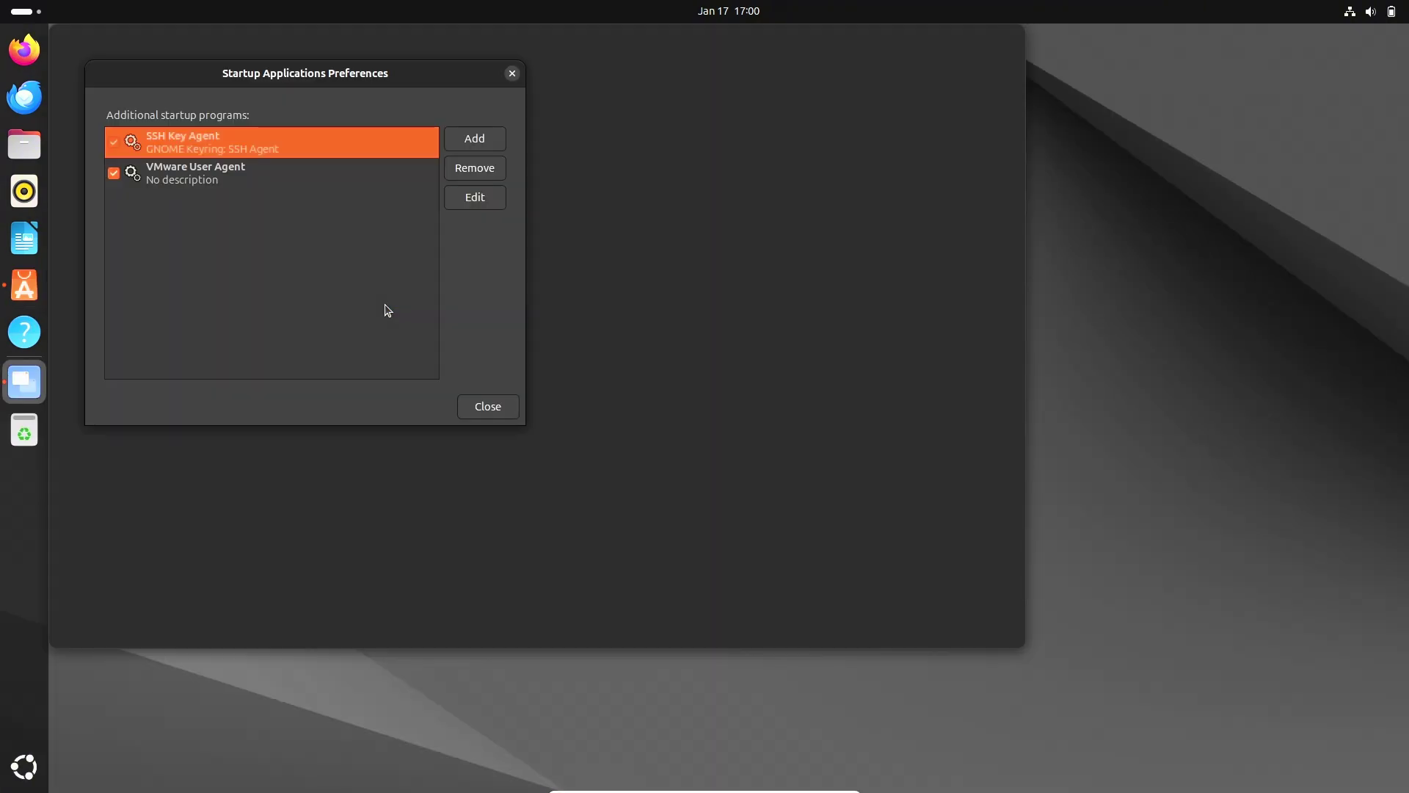
{"action": "left_click", "coordinate": [481, 200]}
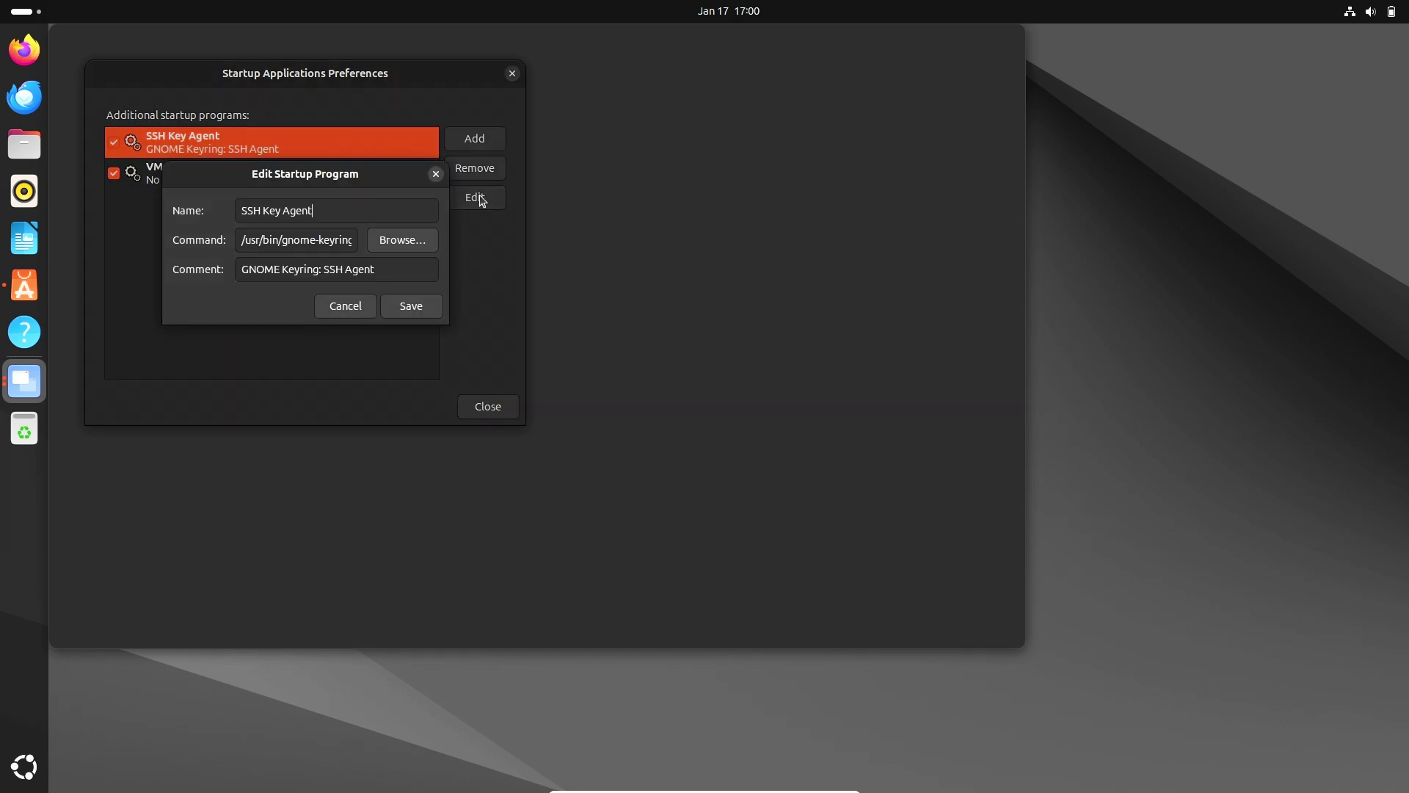
{"action": "left_click", "coordinate": [353, 308]}
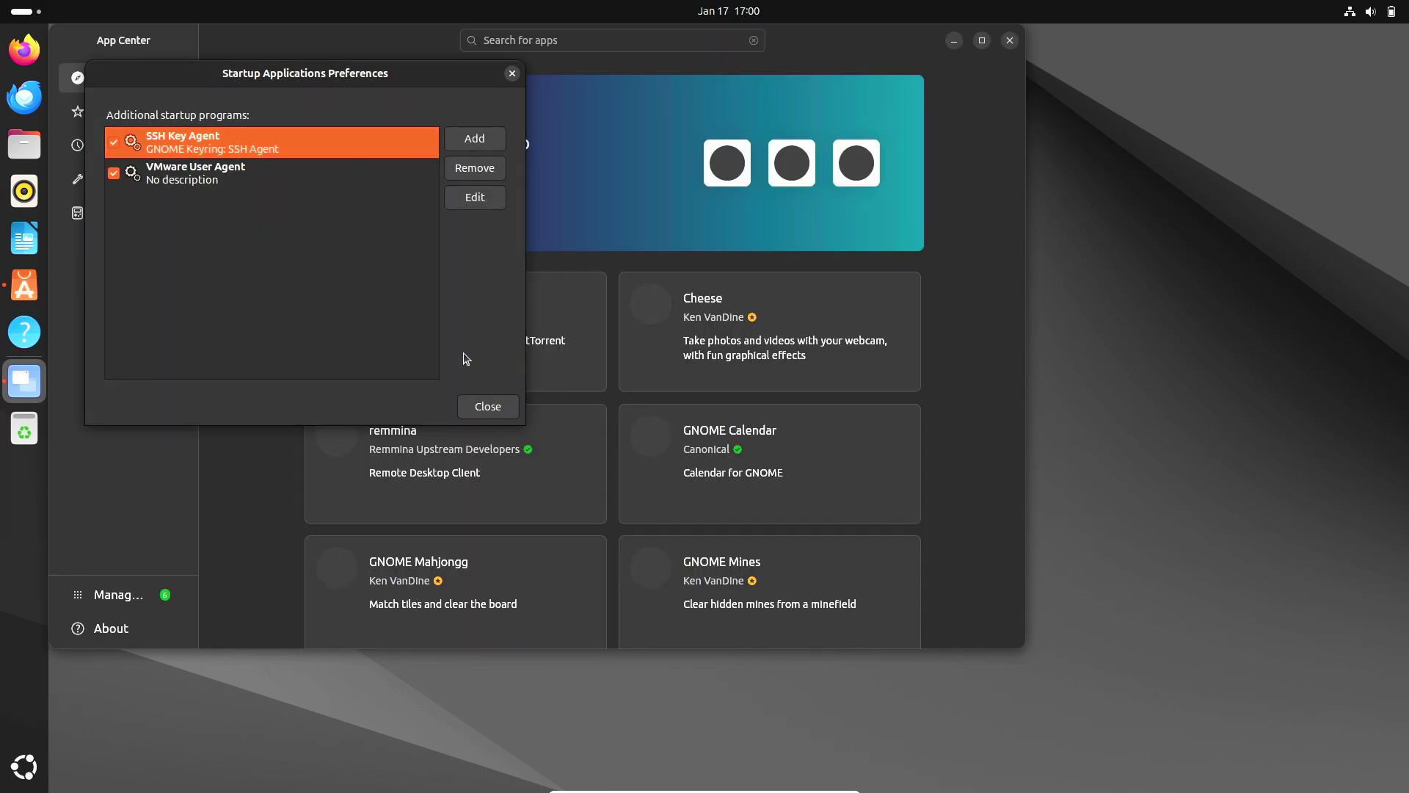
{"action": "left_click", "coordinate": [488, 406]}
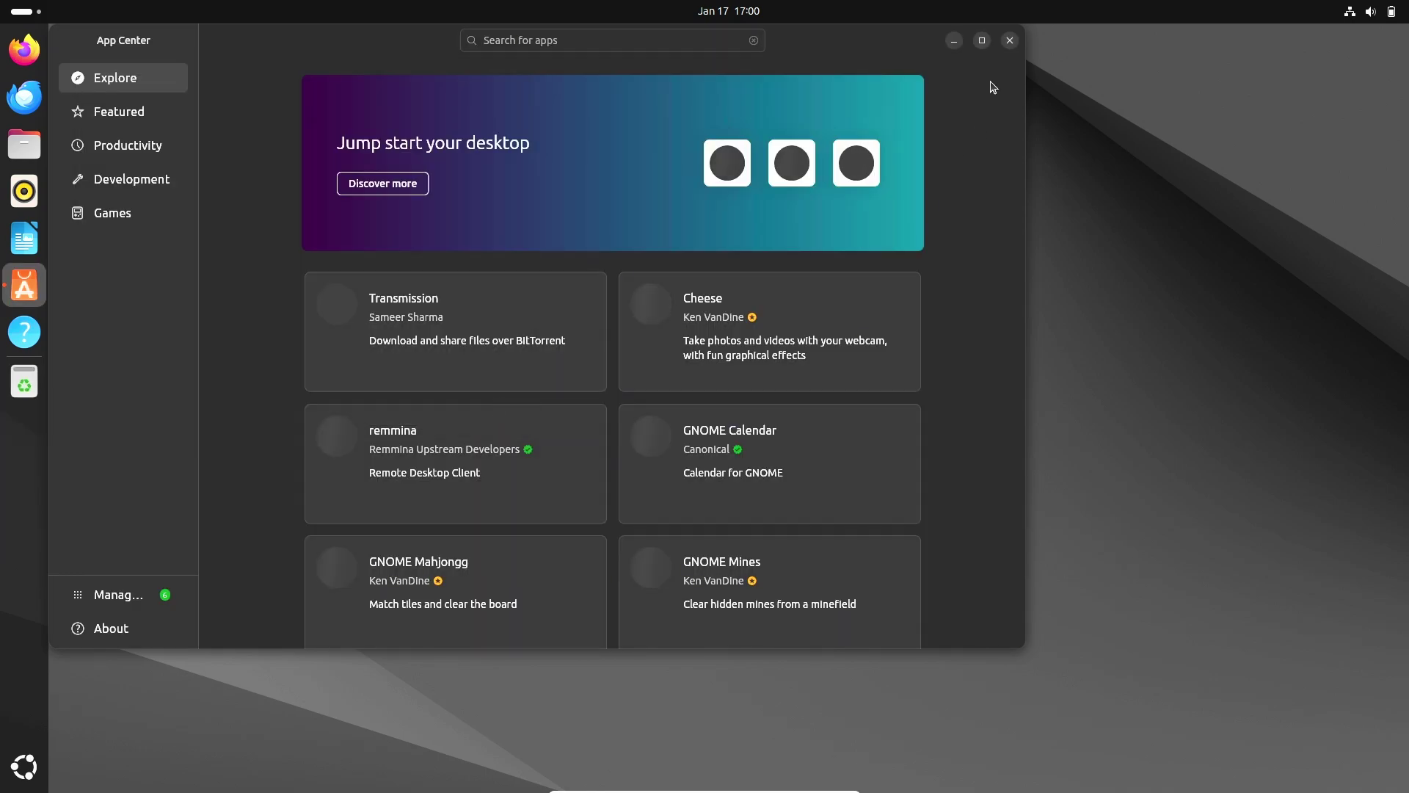
Step: Maximize the App Center window and view its About page and the installed apps management page
{"action": "left_click", "coordinate": [982, 42]}
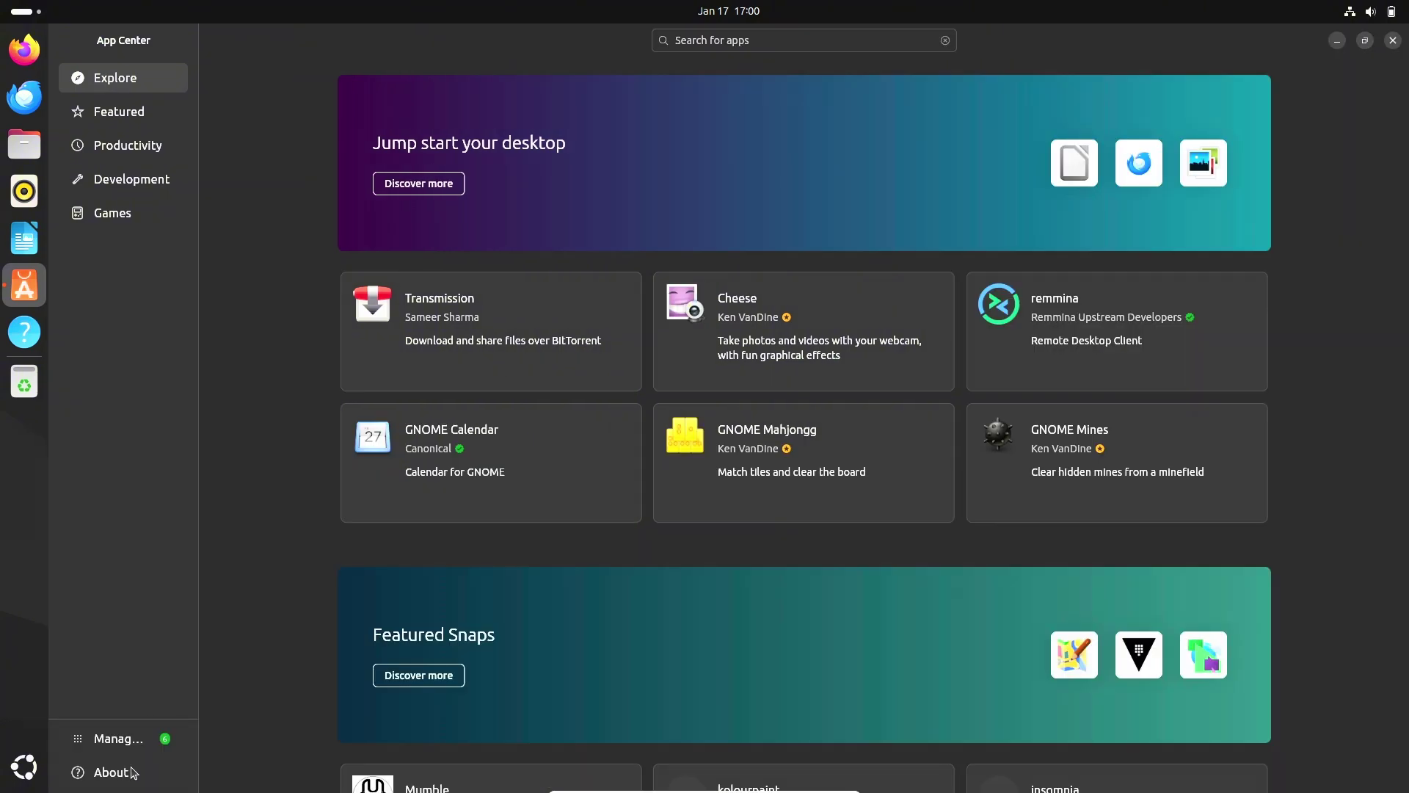
{"action": "left_click", "coordinate": [110, 772]}
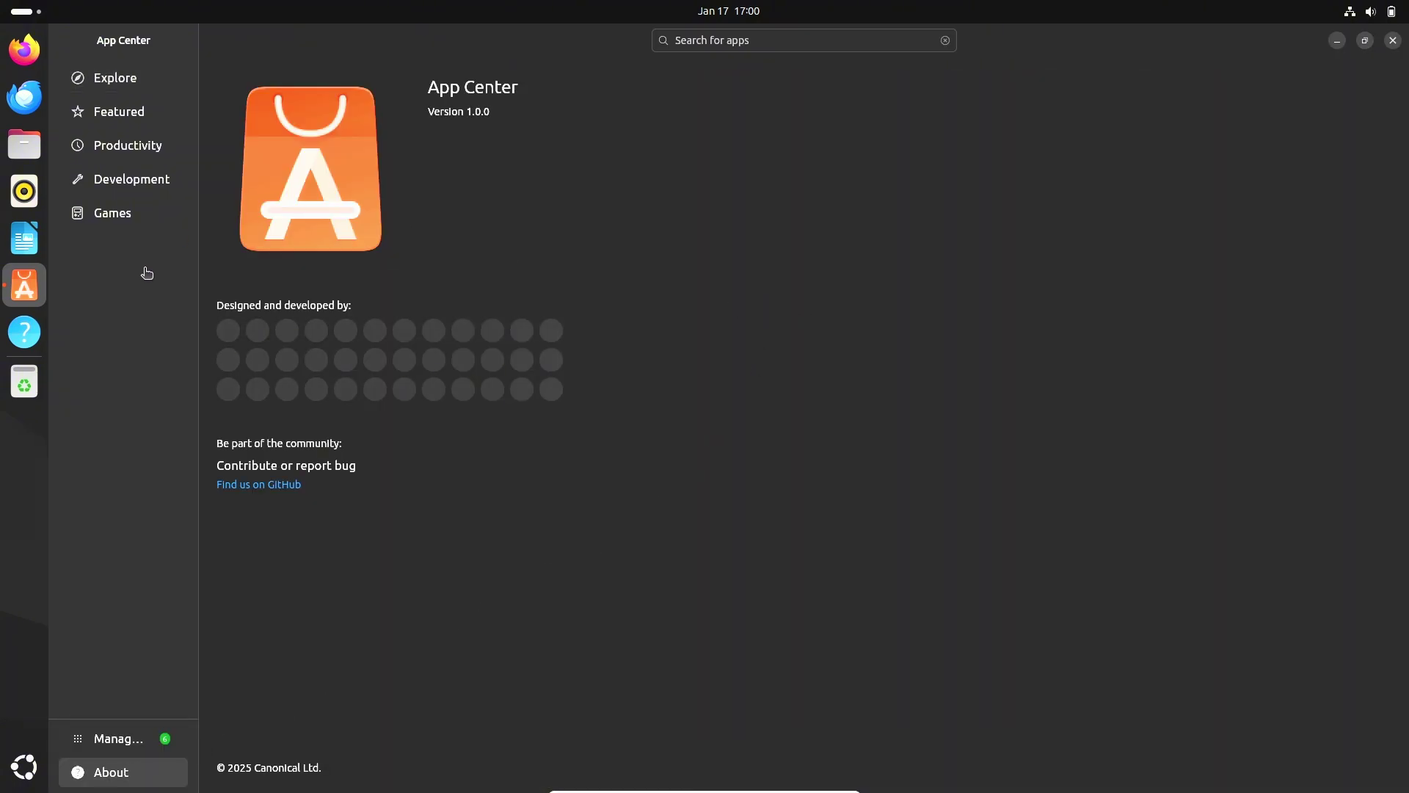
{"action": "left_click", "coordinate": [139, 743]}
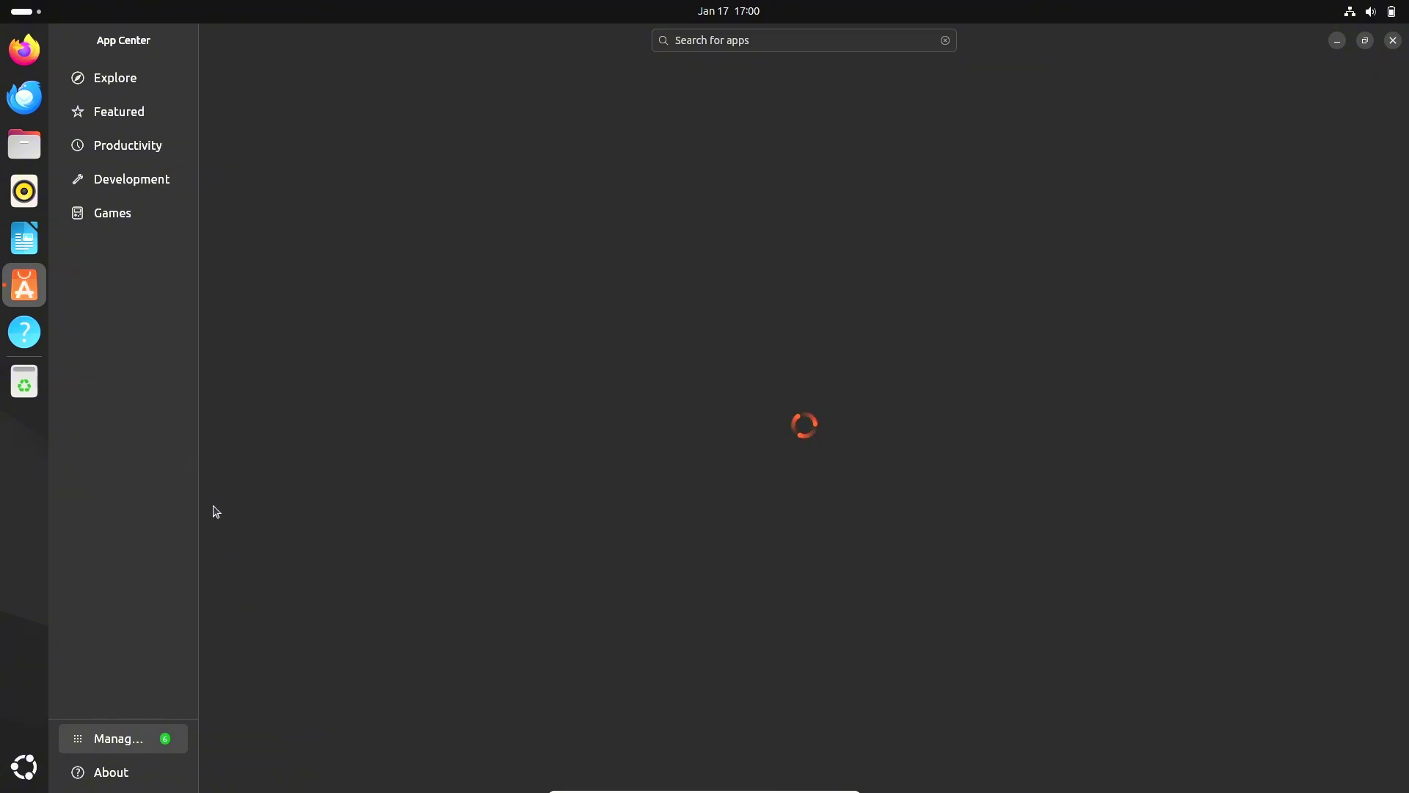
Step: Open the Files app and show the Home folder as a list
{"action": "left_click", "coordinate": [25, 156]}
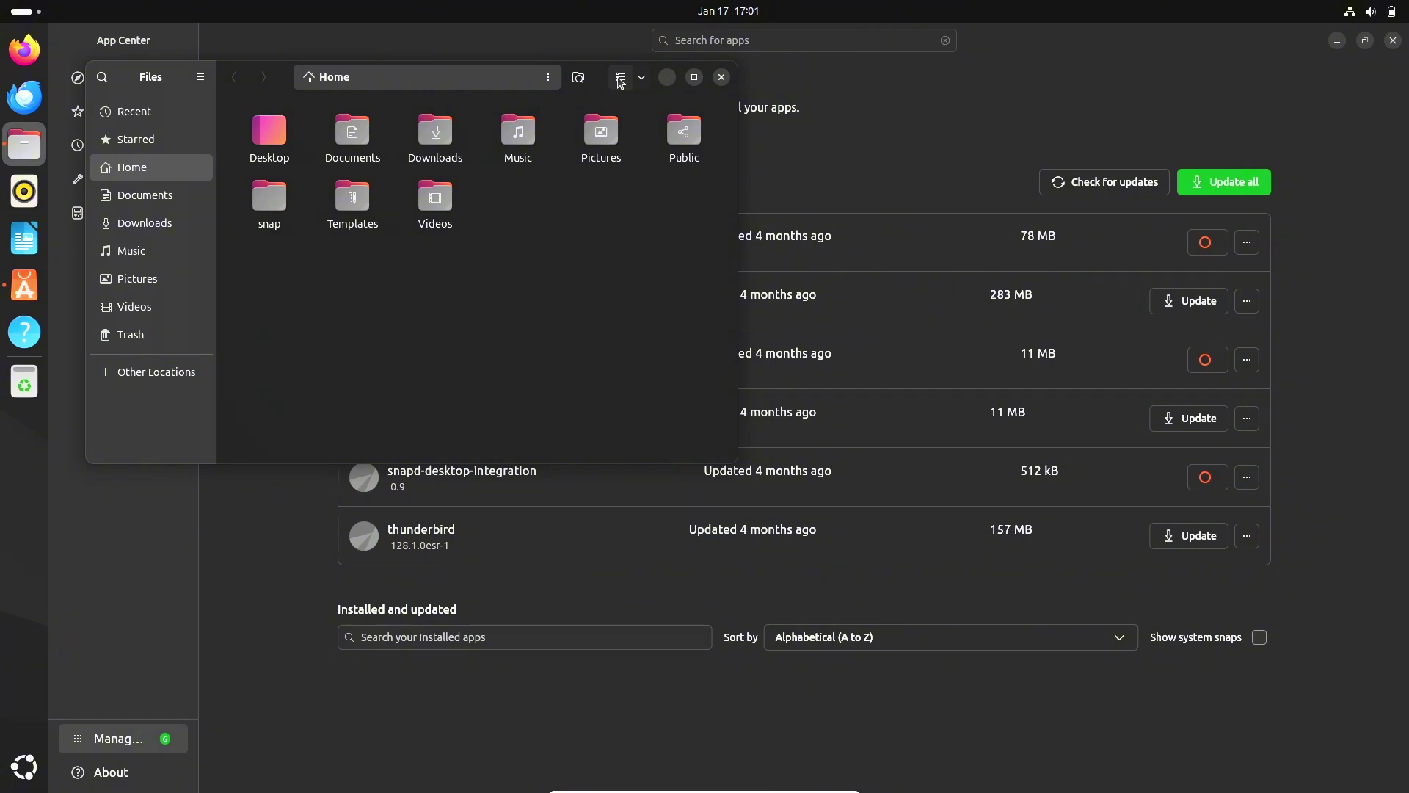
{"action": "left_click", "coordinate": [620, 78]}
Step: Turn off Dark Style for the whole desktop through the system quick settings
{"action": "left_click", "coordinate": [1366, 11]}
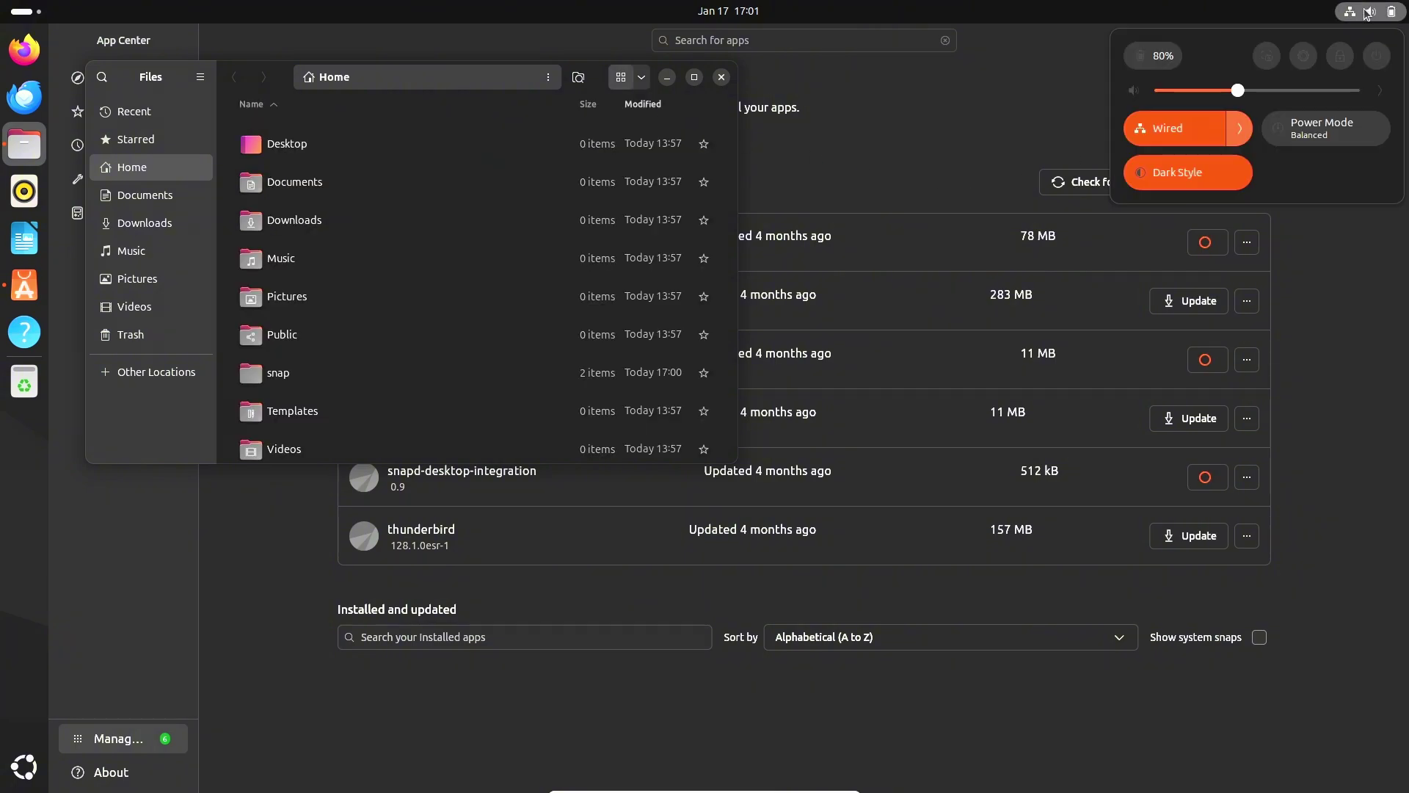
{"action": "left_click", "coordinate": [1163, 176]}
{"action": "left_click", "coordinate": [899, 177]}
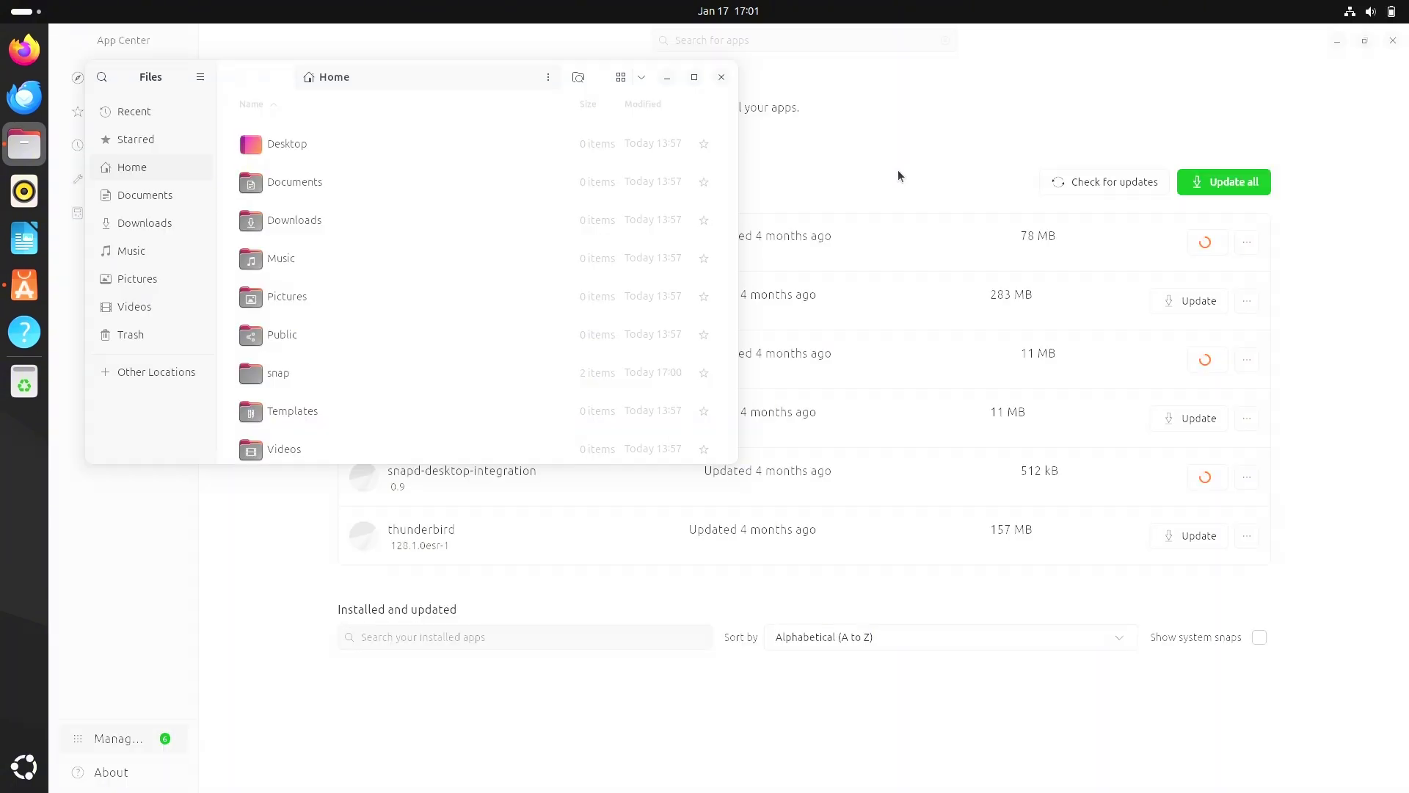
Step: Open the Videos folder in Files
{"action": "left_click", "coordinate": [159, 306]}
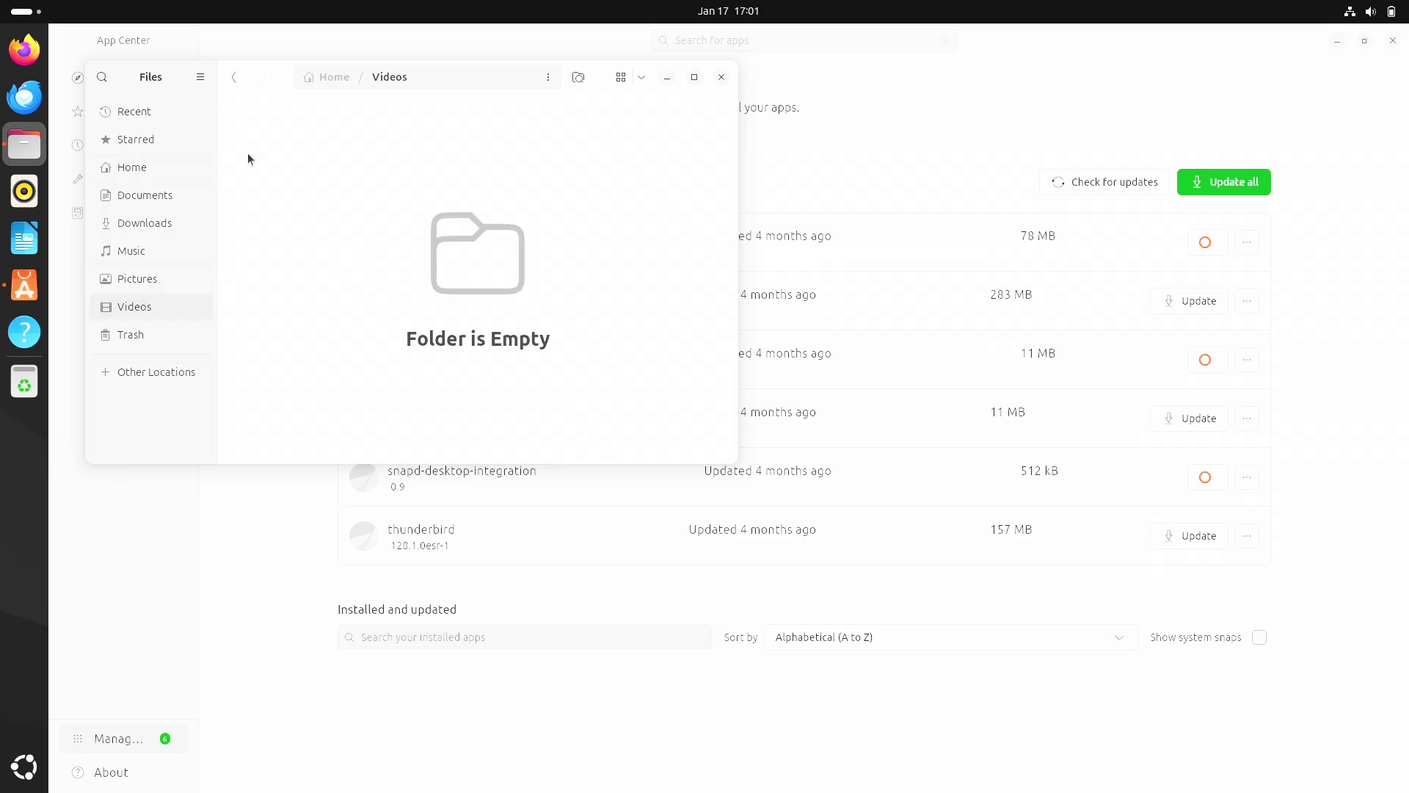
Step: Review the general, context menu and performance preferences of the Files app
{"action": "left_click", "coordinate": [200, 81]}
{"action": "left_click", "coordinate": [193, 296]}
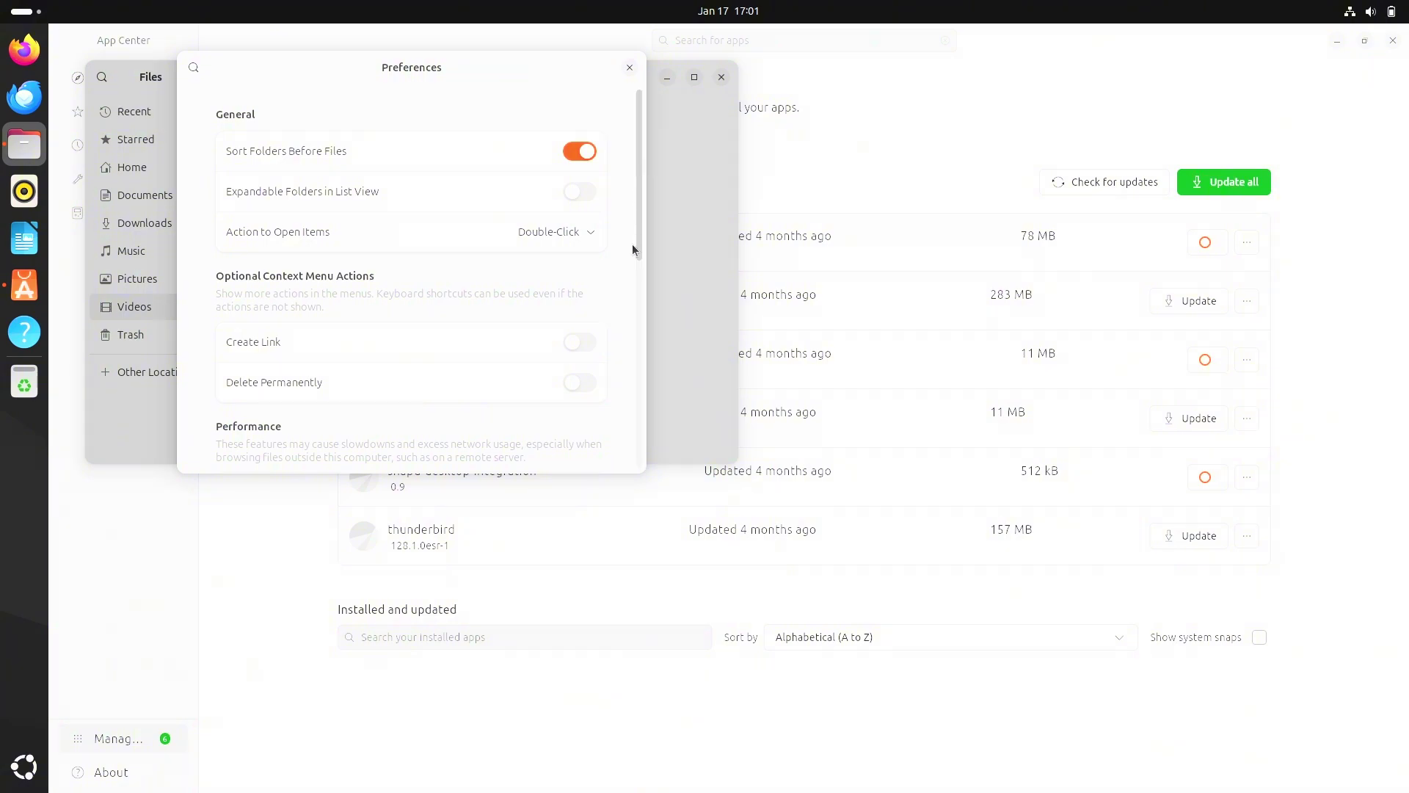
{"action": "scroll", "coordinate": [632, 244], "scroll_direction": "down", "scroll_amount": 5}
{"action": "scroll", "coordinate": [631, 411], "scroll_direction": "down", "scroll_amount": 5}
{"action": "left_click", "coordinate": [630, 68]}
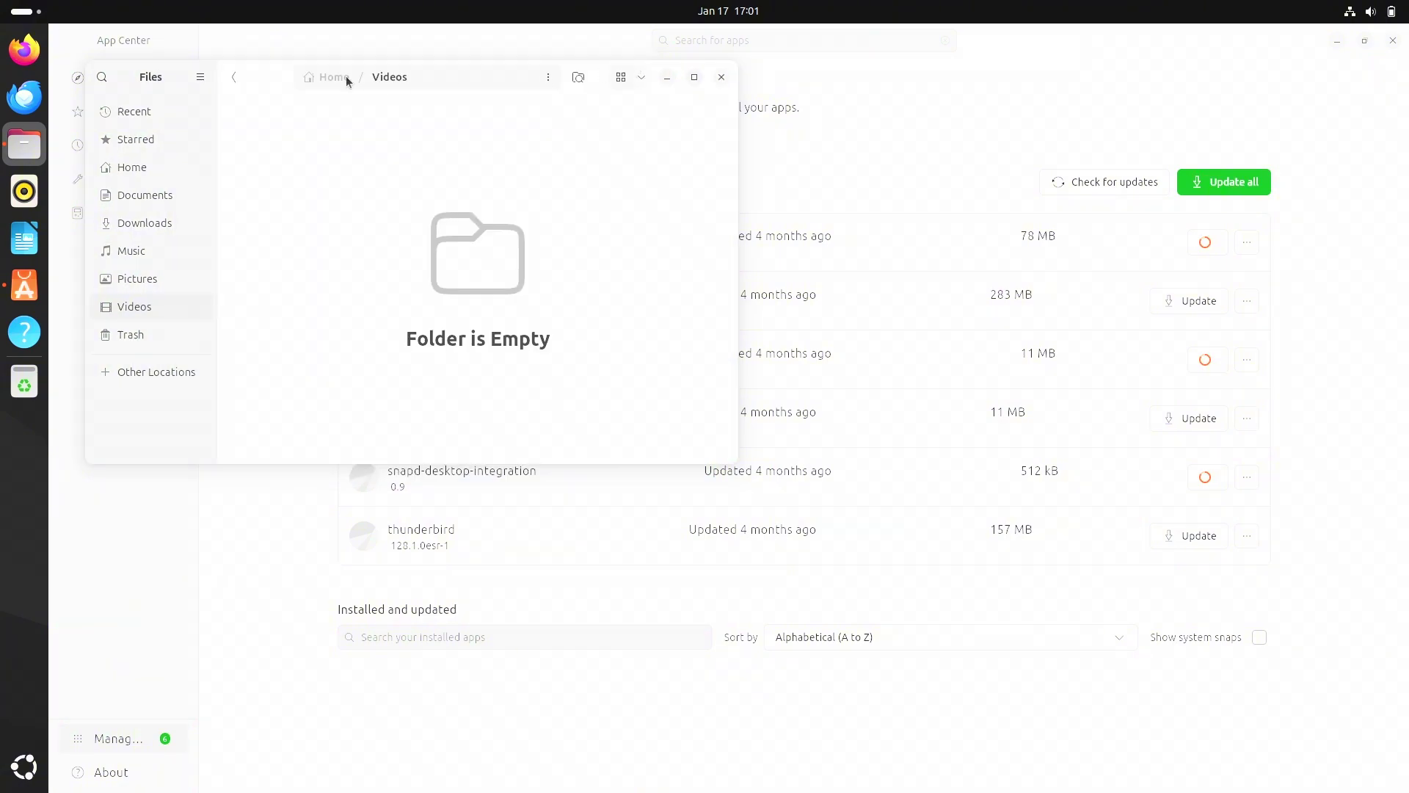
{"action": "right_click", "coordinate": [200, 81]}
{"action": "left_click", "coordinate": [247, 392]}
Step: Close the Files window and check for snap updates in App Center
{"action": "left_click", "coordinate": [721, 78]}
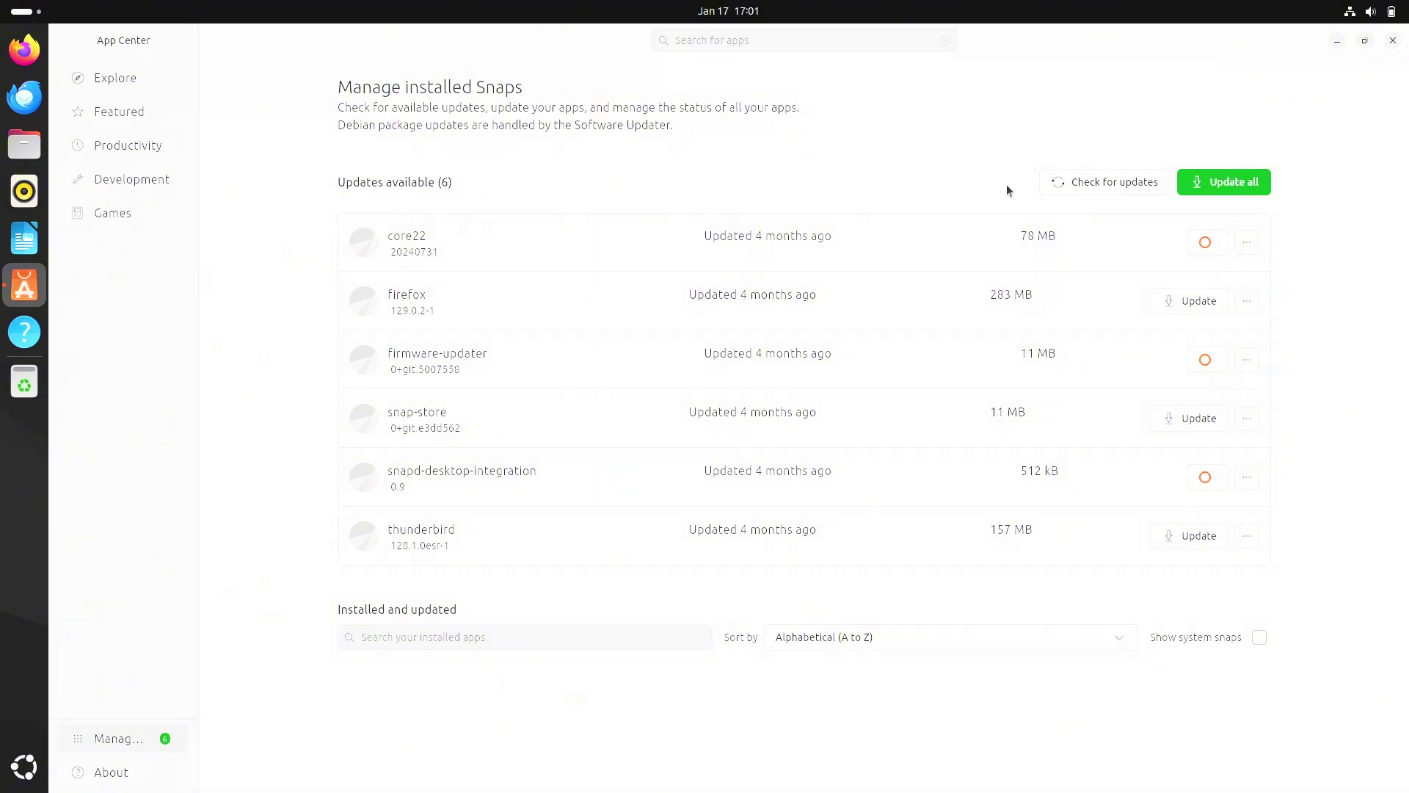
{"action": "left_click", "coordinate": [1064, 187]}
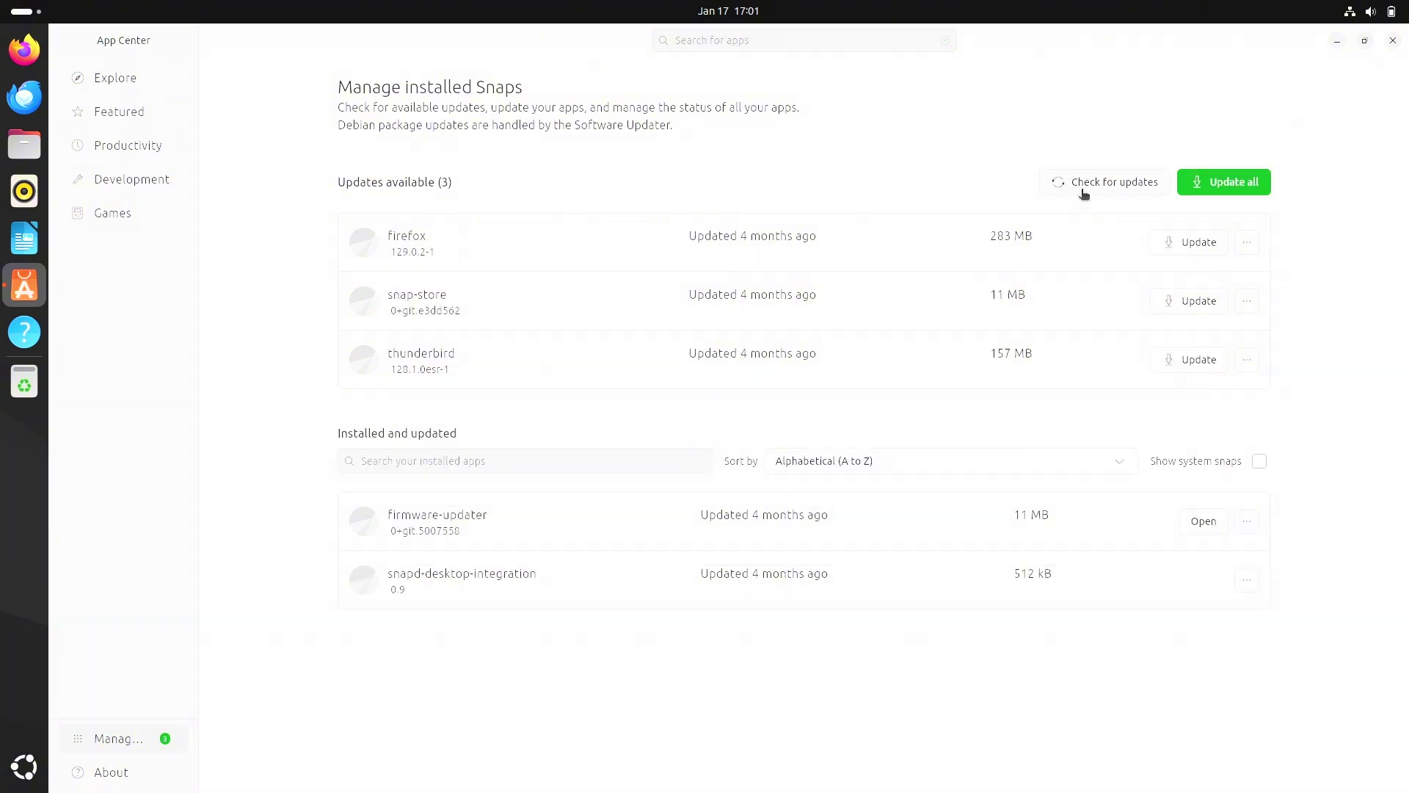
{"action": "left_click", "coordinate": [1084, 192]}
Step: Show all installed applications and look through both pages of the Utilities folder
{"action": "left_click", "coordinate": [28, 764]}
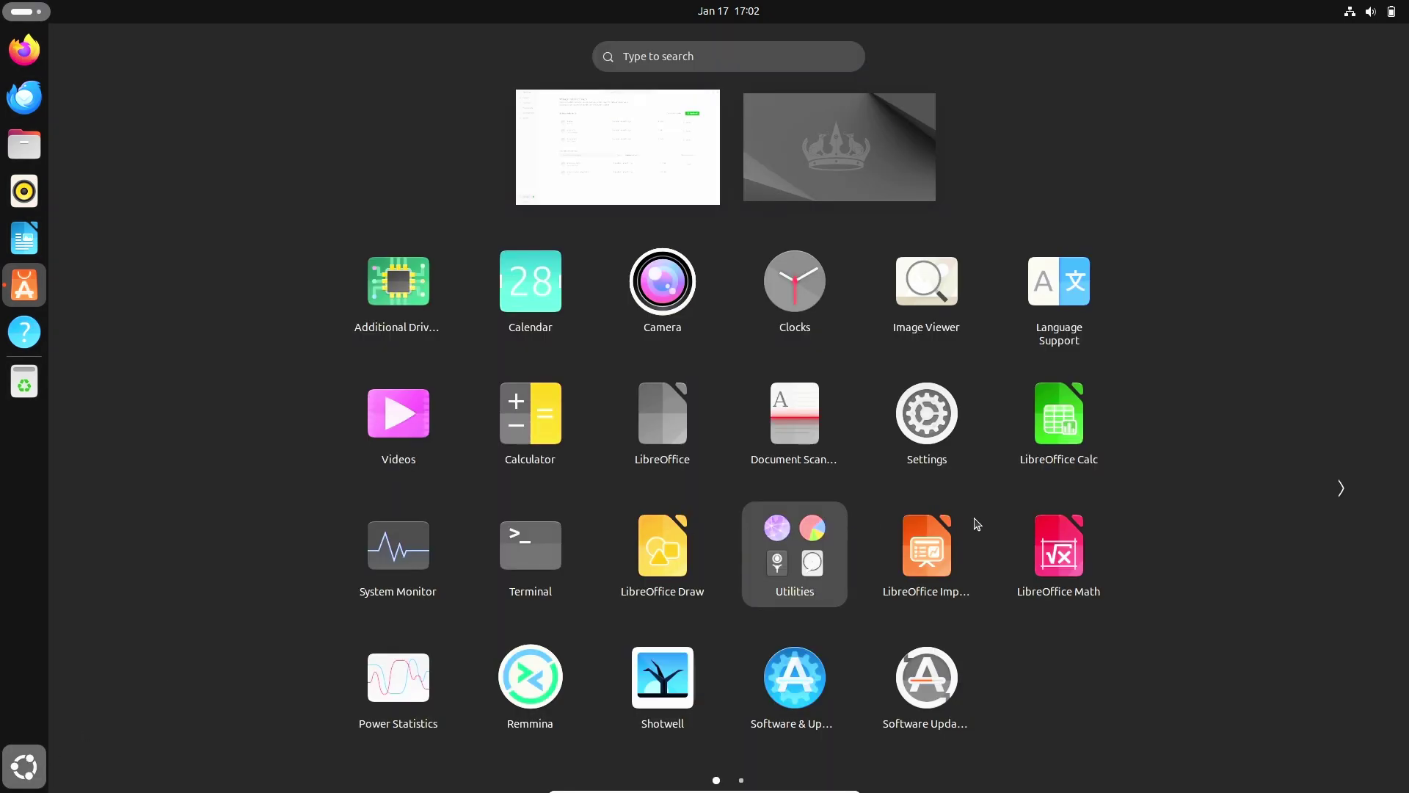
{"action": "left_click", "coordinate": [791, 531]}
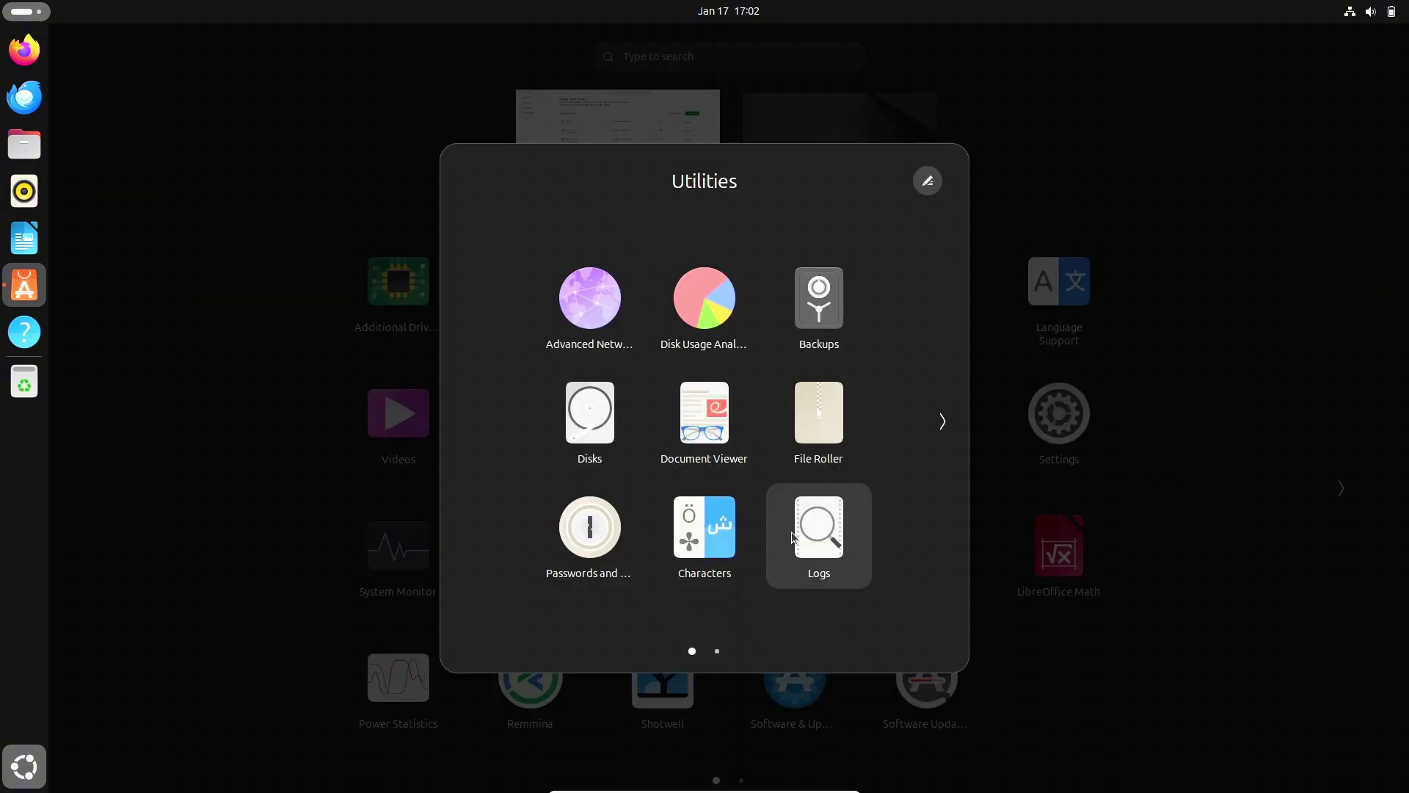
{"action": "left_click", "coordinate": [718, 652]}
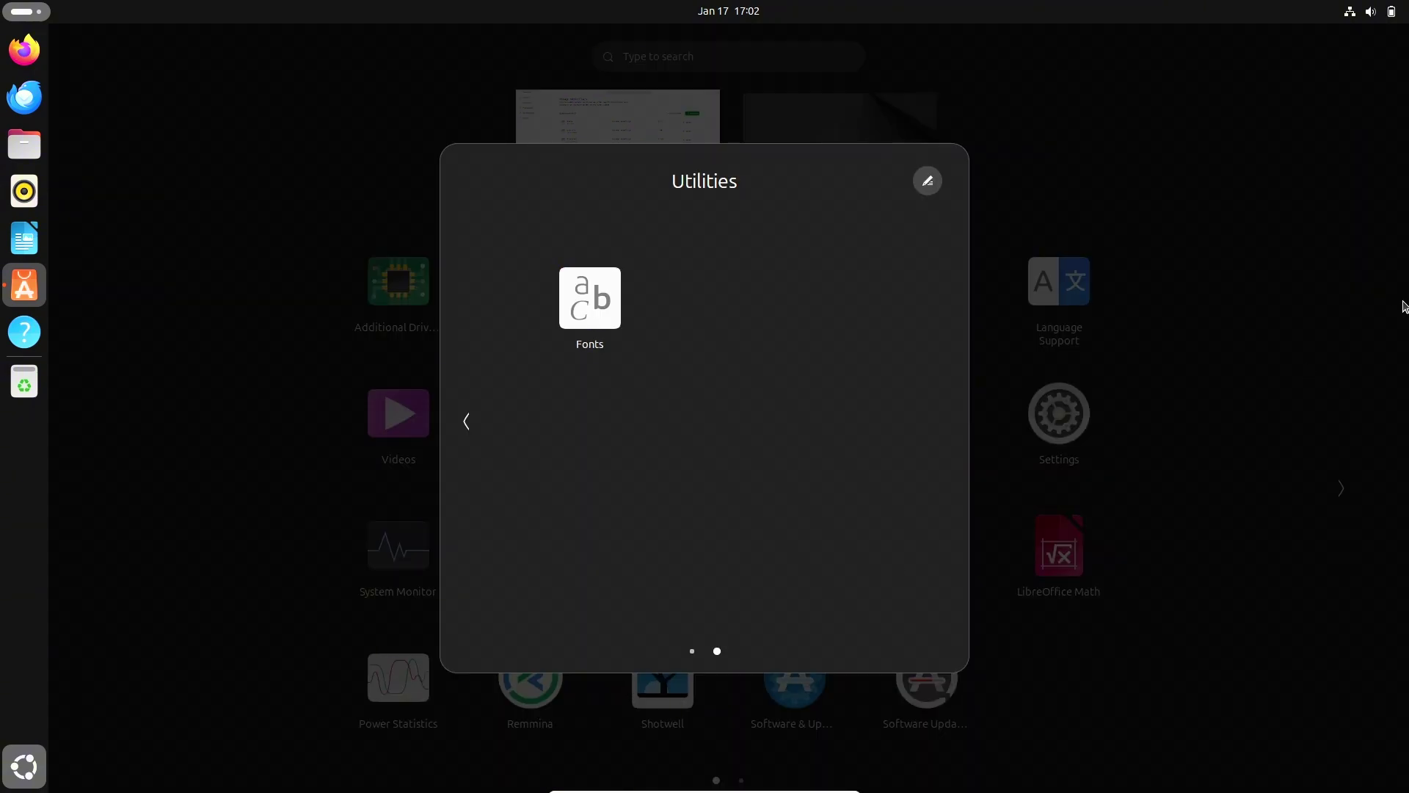
Step: Return to App Center's Explore page, search for vlc and open the VLC details page
{"action": "left_click", "coordinate": [30, 295]}
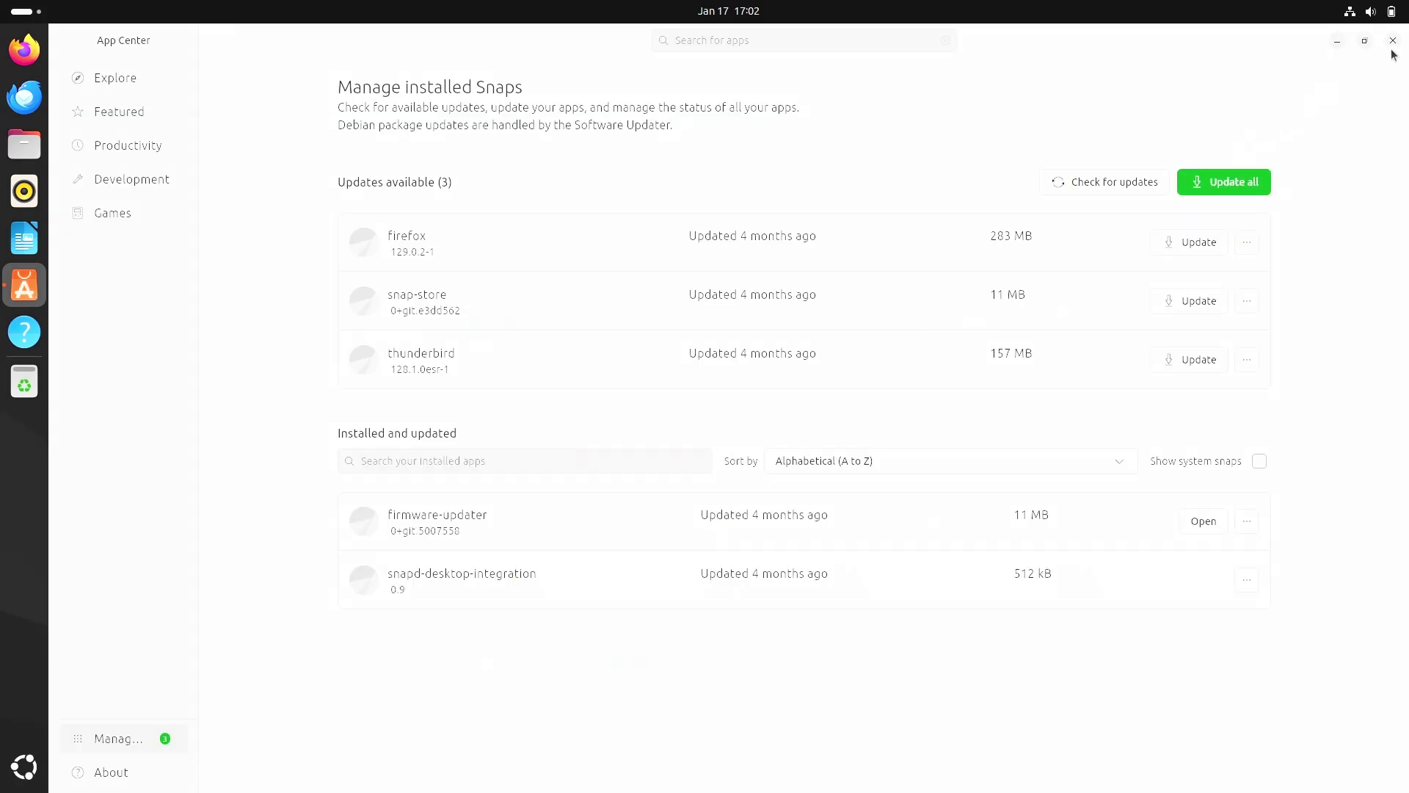
{"action": "left_click", "coordinate": [135, 85]}
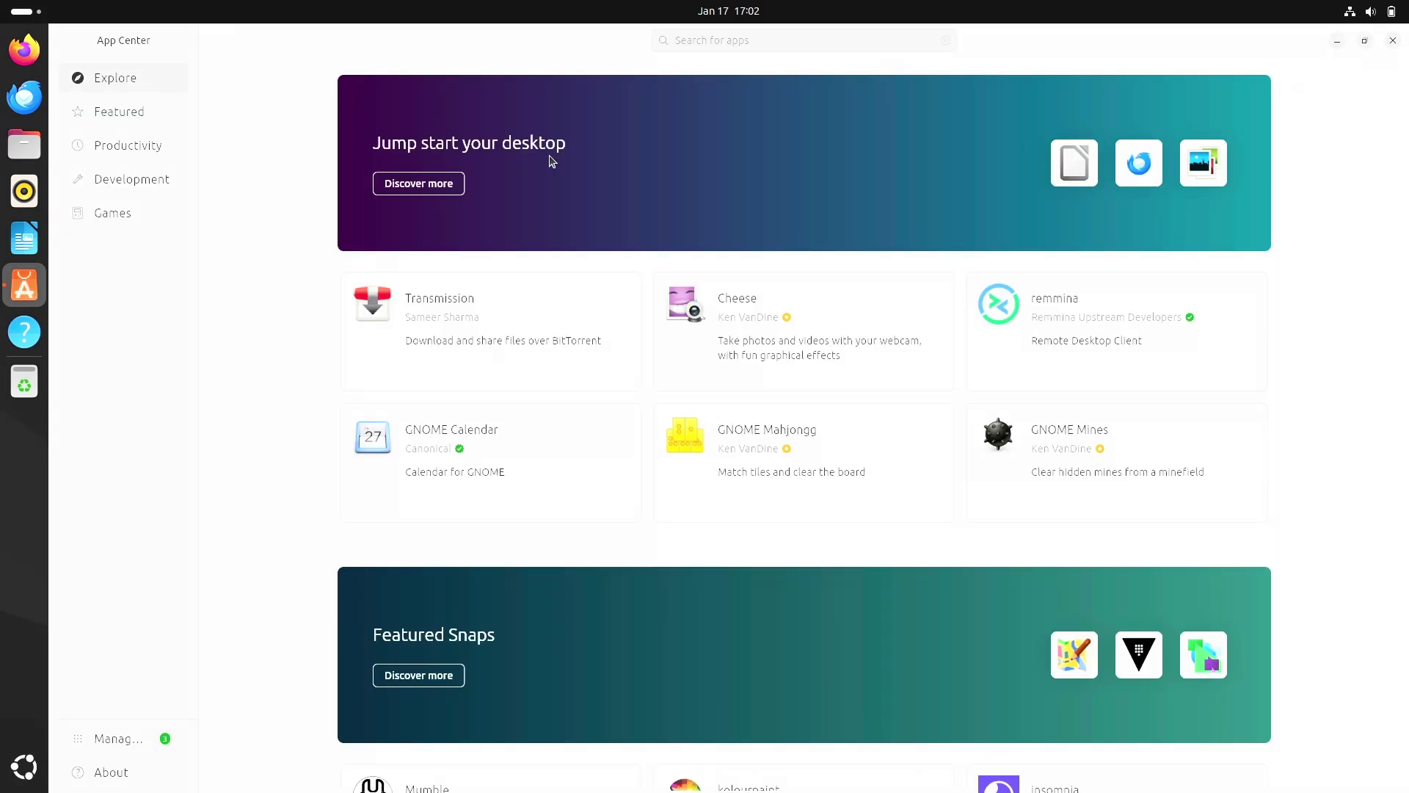
{"action": "left_click", "coordinate": [815, 35]}
{"action": "type", "text": "vlc"}
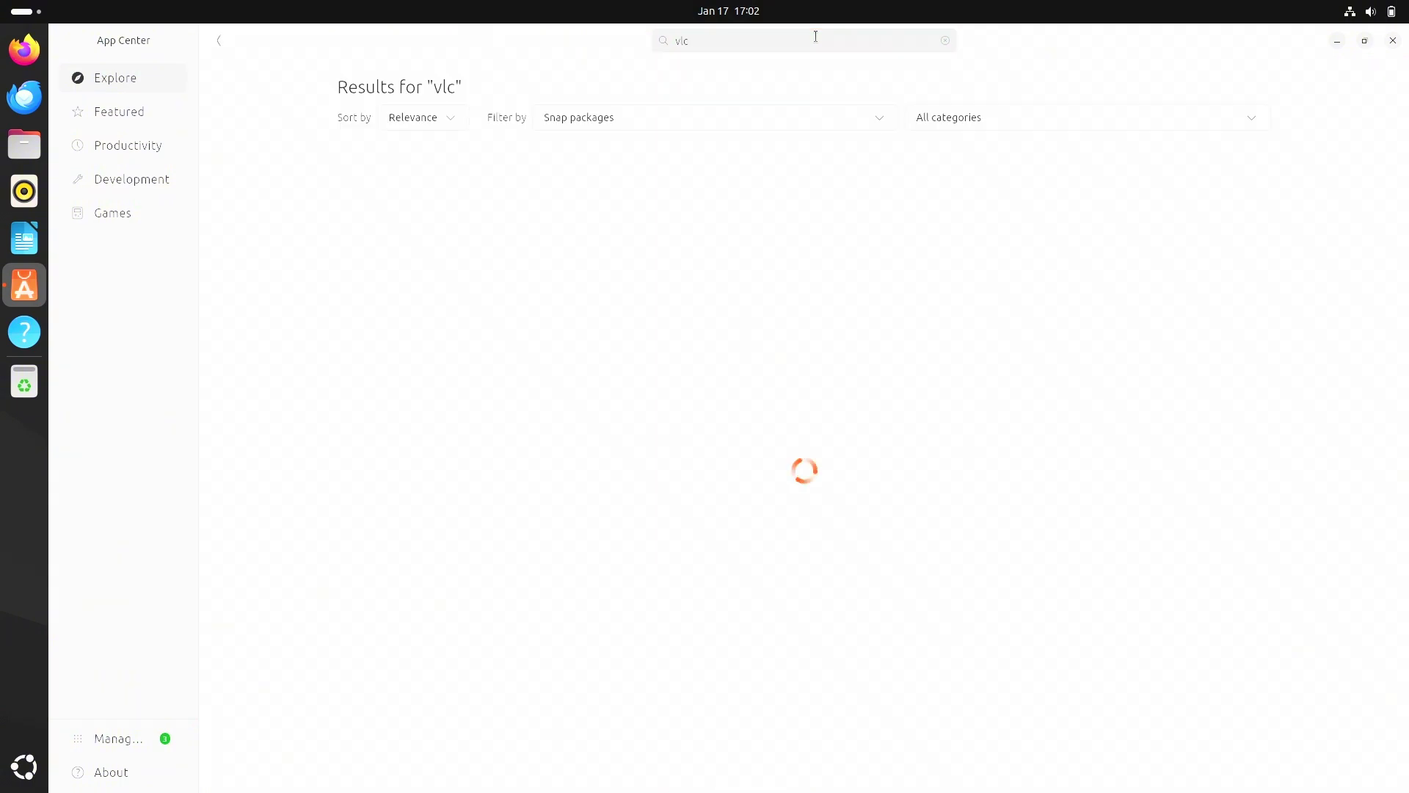
{"action": "left_click", "coordinate": [555, 195]}
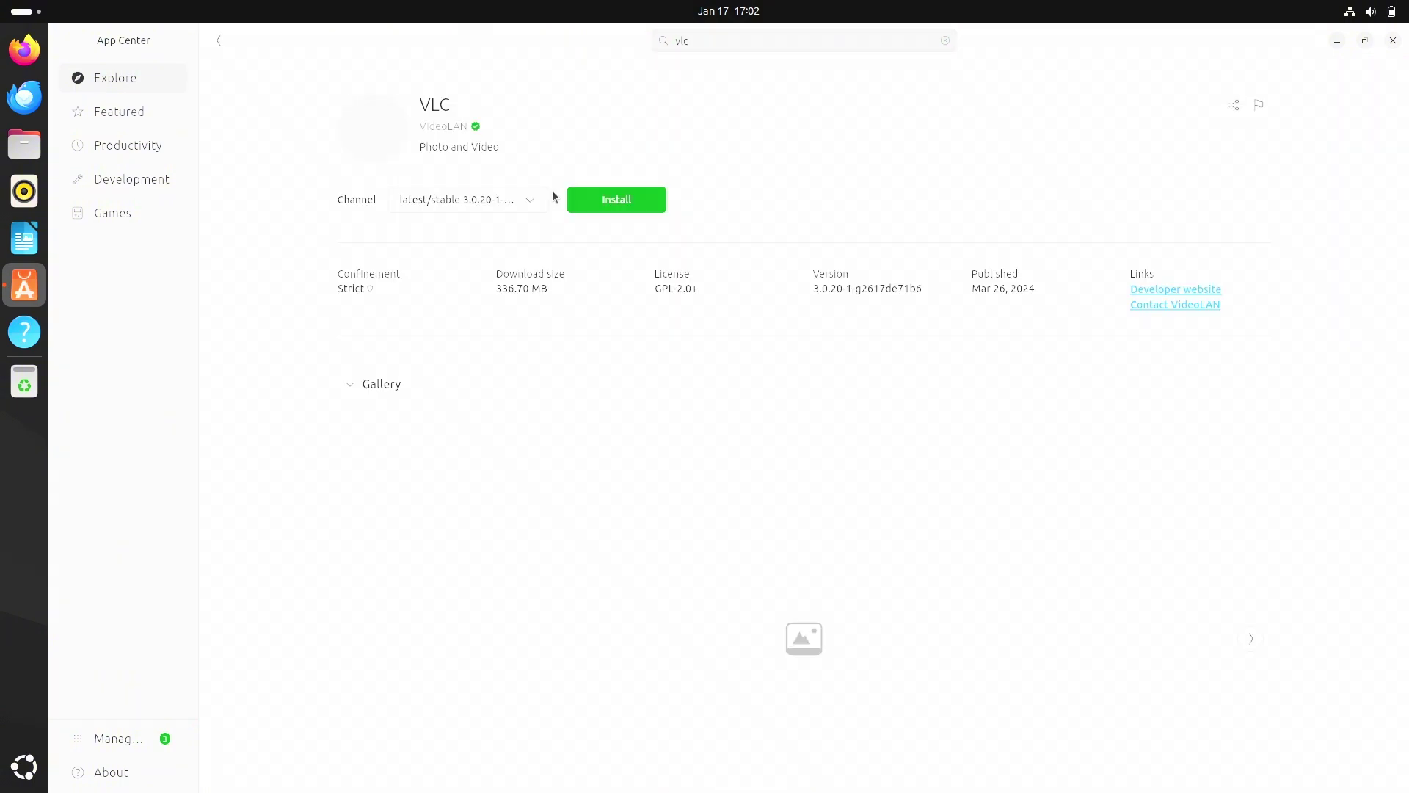
Step: View the available release channels for VLC and close App Center
{"action": "left_click", "coordinate": [528, 214]}
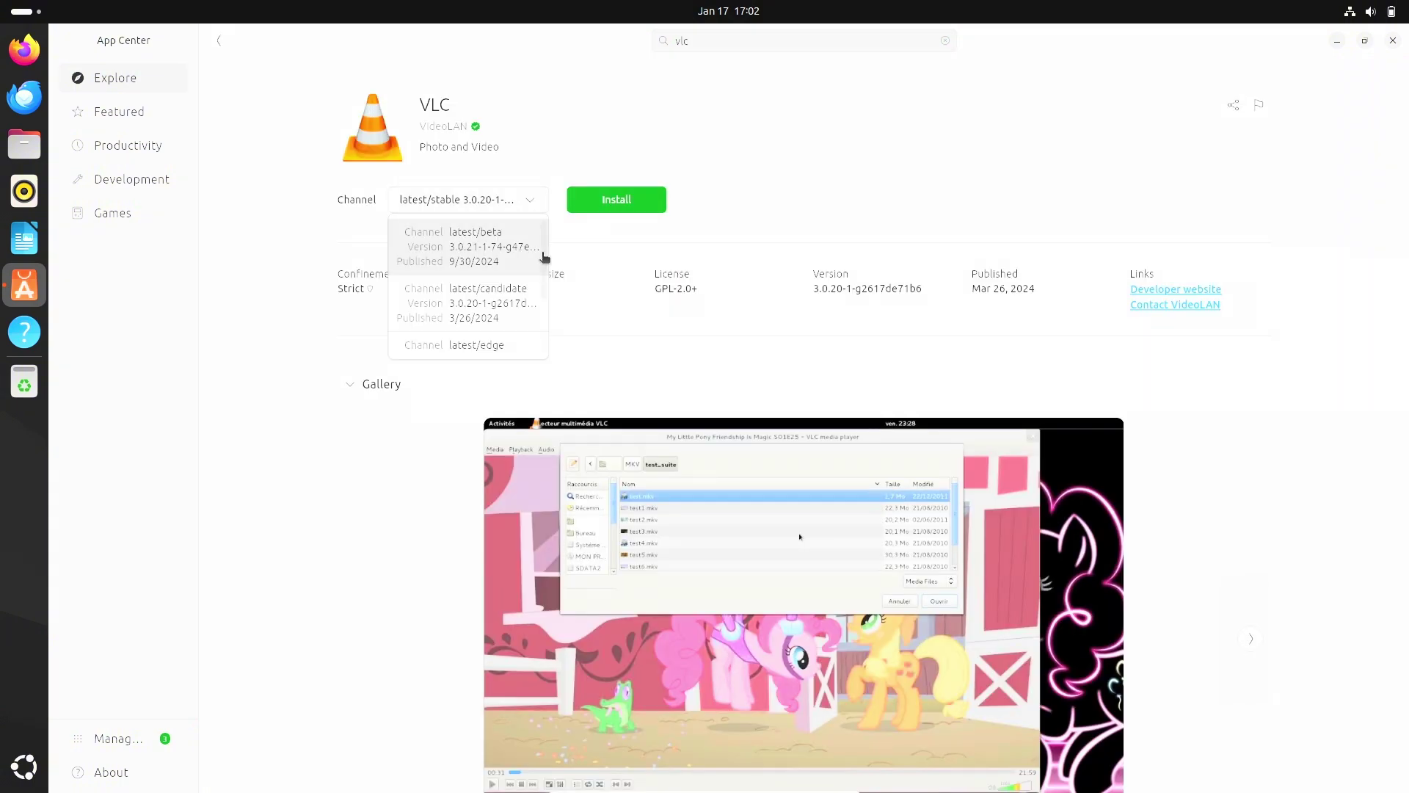
{"action": "scroll", "coordinate": [542, 341], "scroll_direction": "down", "scroll_amount": 3}
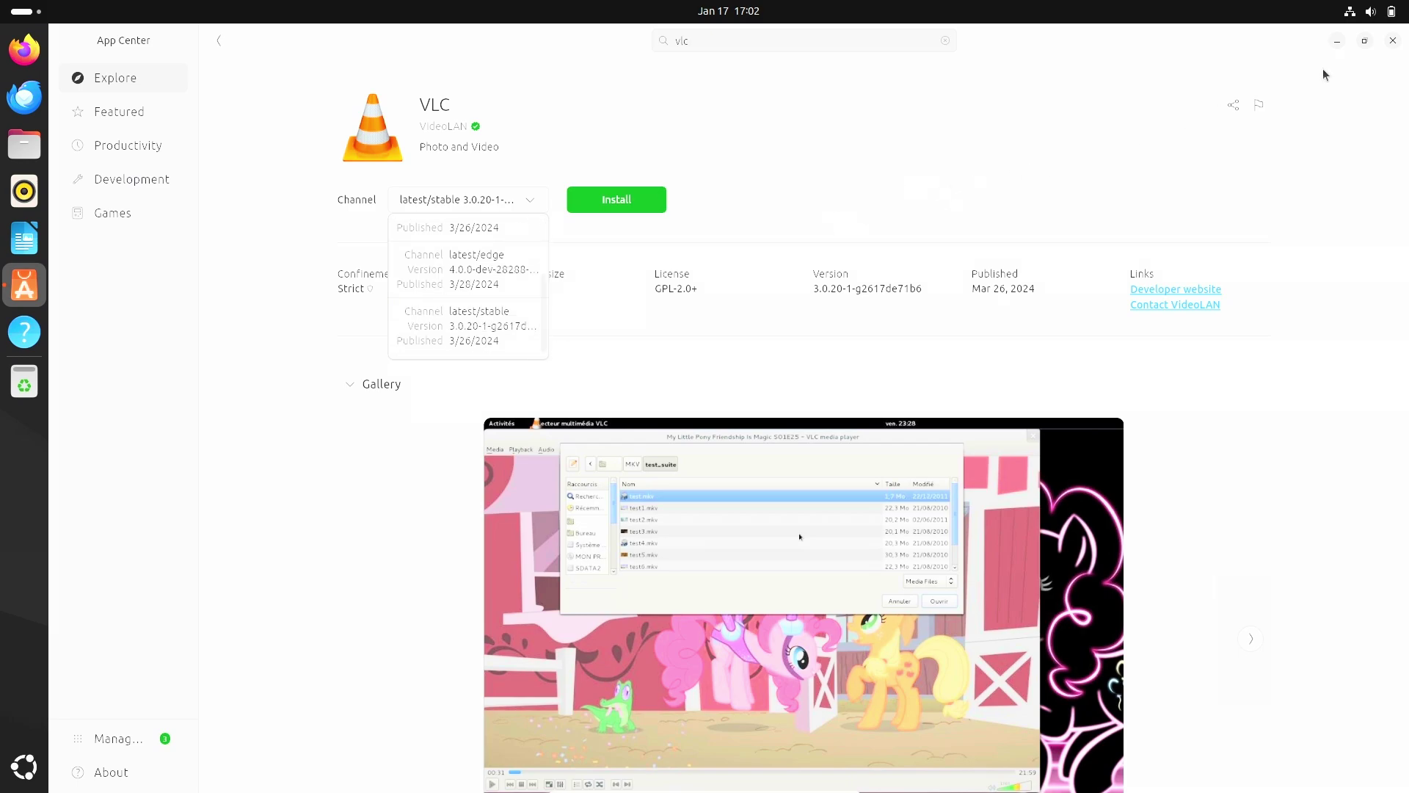
{"action": "left_click", "coordinate": [1391, 42]}
{"action": "left_click", "coordinate": [1391, 42]}
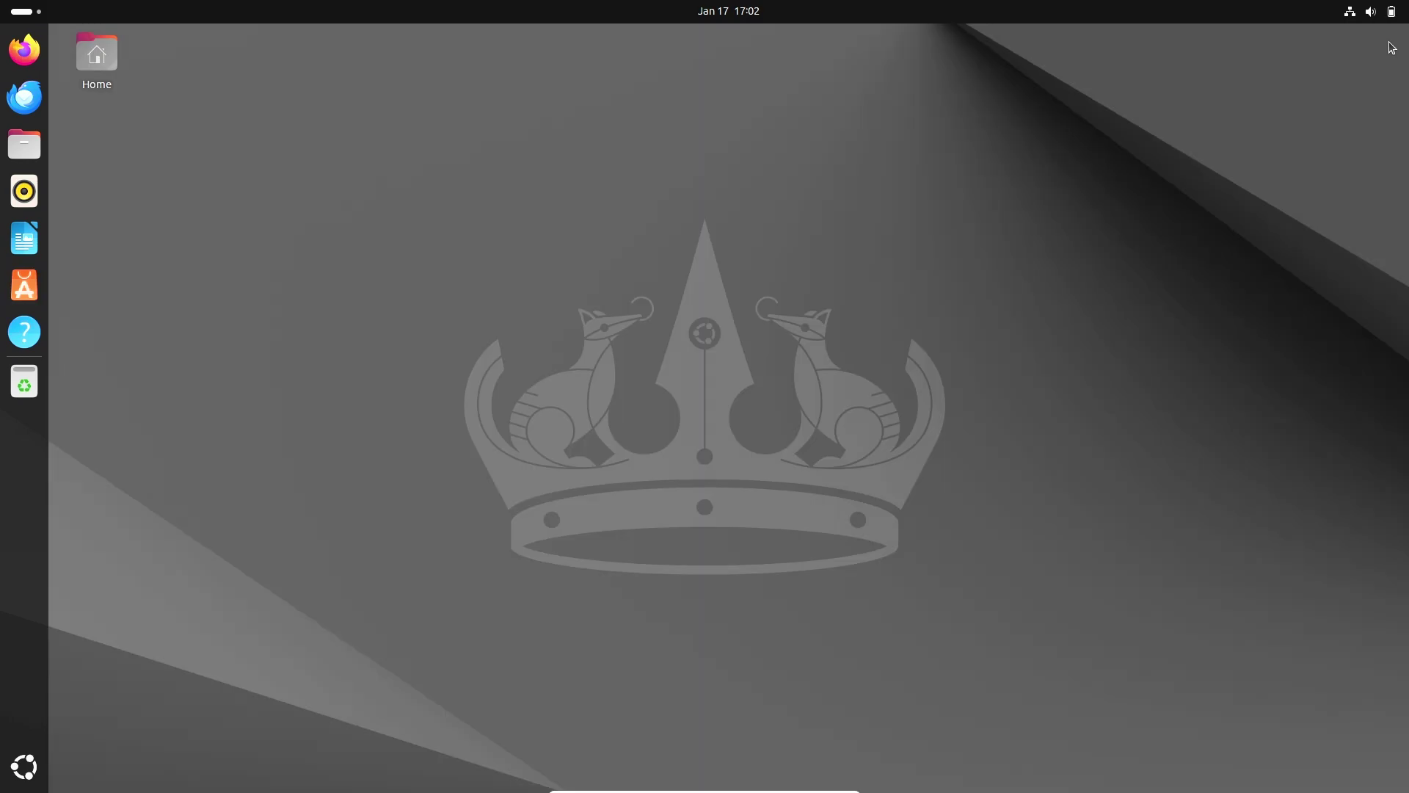
Step: Open System Monitor, maximize its window and look through the list of running processes
{"action": "left_click", "coordinate": [25, 767]}
{"action": "left_click", "coordinate": [423, 562]}
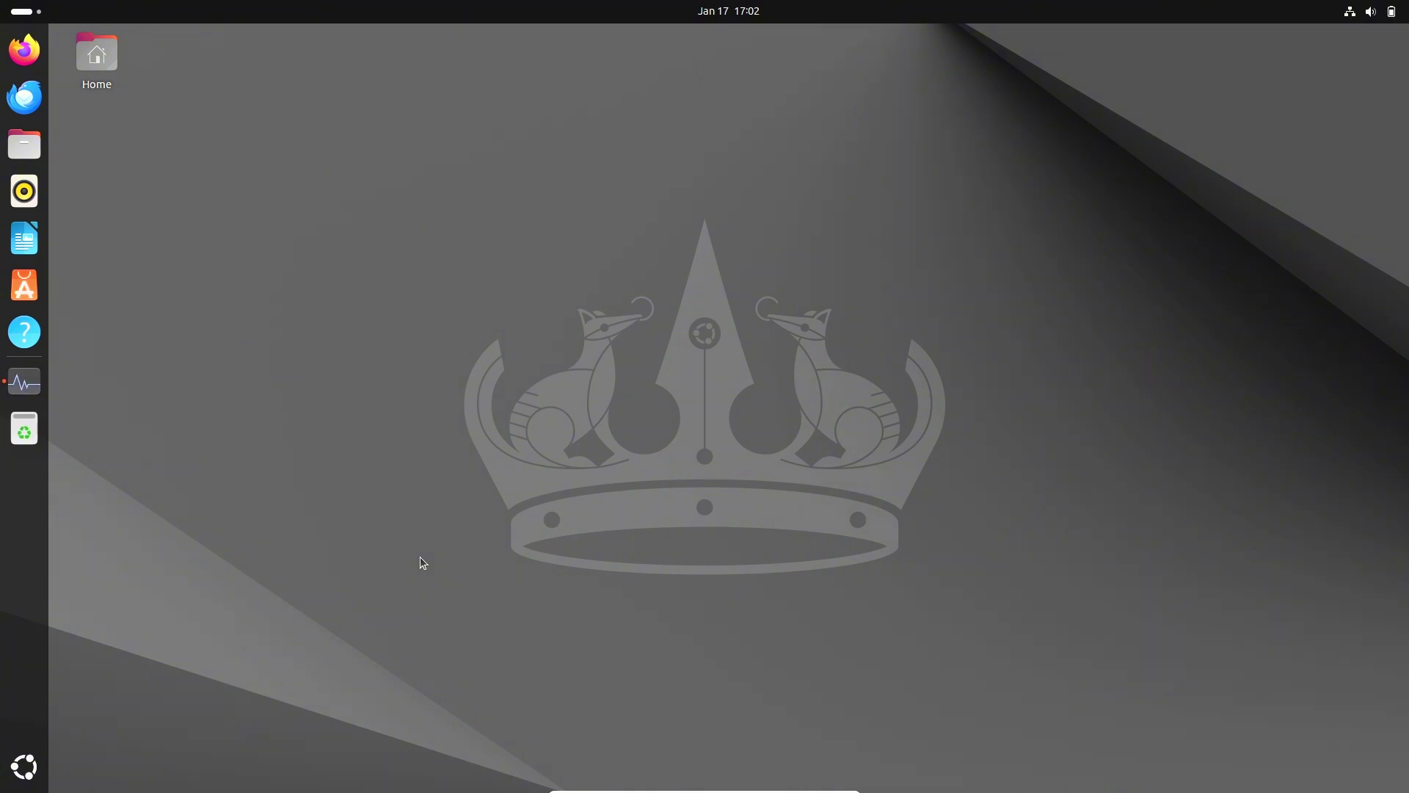
{"action": "left_click", "coordinate": [517, 41]}
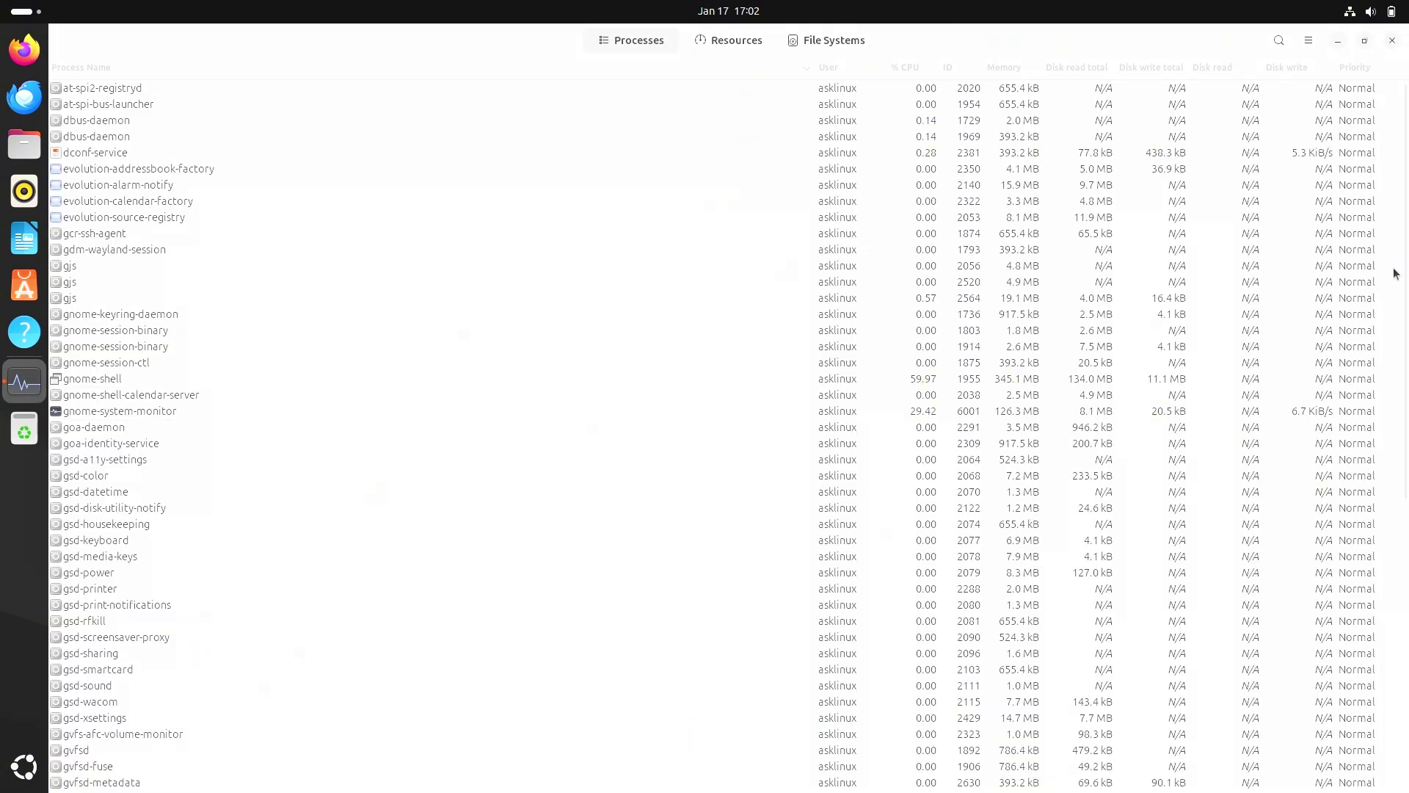
{"action": "scroll", "coordinate": [1380, 440], "scroll_direction": "down", "scroll_amount": 5}
Step: Change the memory graph color to green in System Monitor's resource charts
{"action": "left_click", "coordinate": [720, 42]}
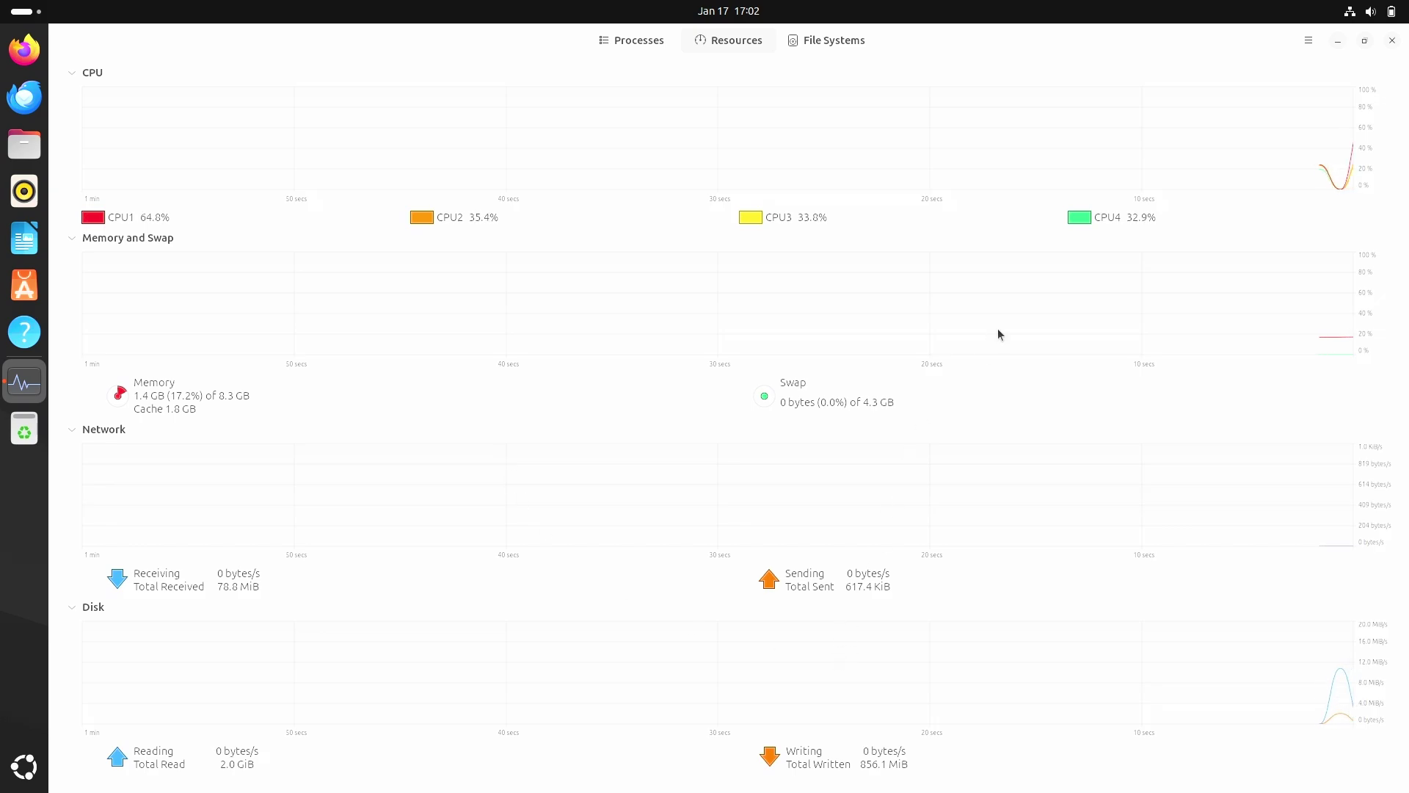
{"action": "left_click", "coordinate": [119, 394]}
{"action": "left_click", "coordinate": [627, 401]}
{"action": "left_click", "coordinate": [872, 310]}
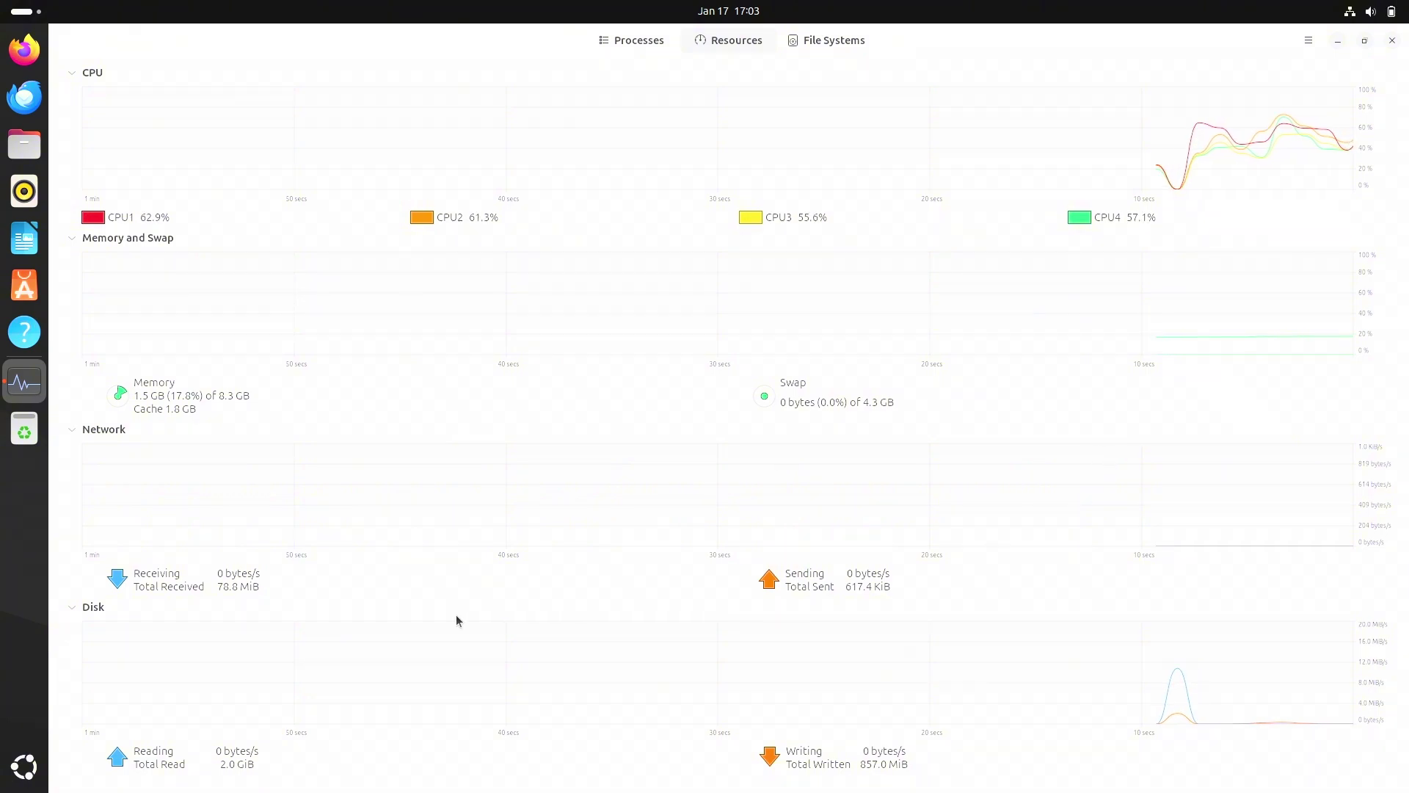
Step: View the file system usage in System Monitor and its About information
{"action": "left_click", "coordinate": [809, 41]}
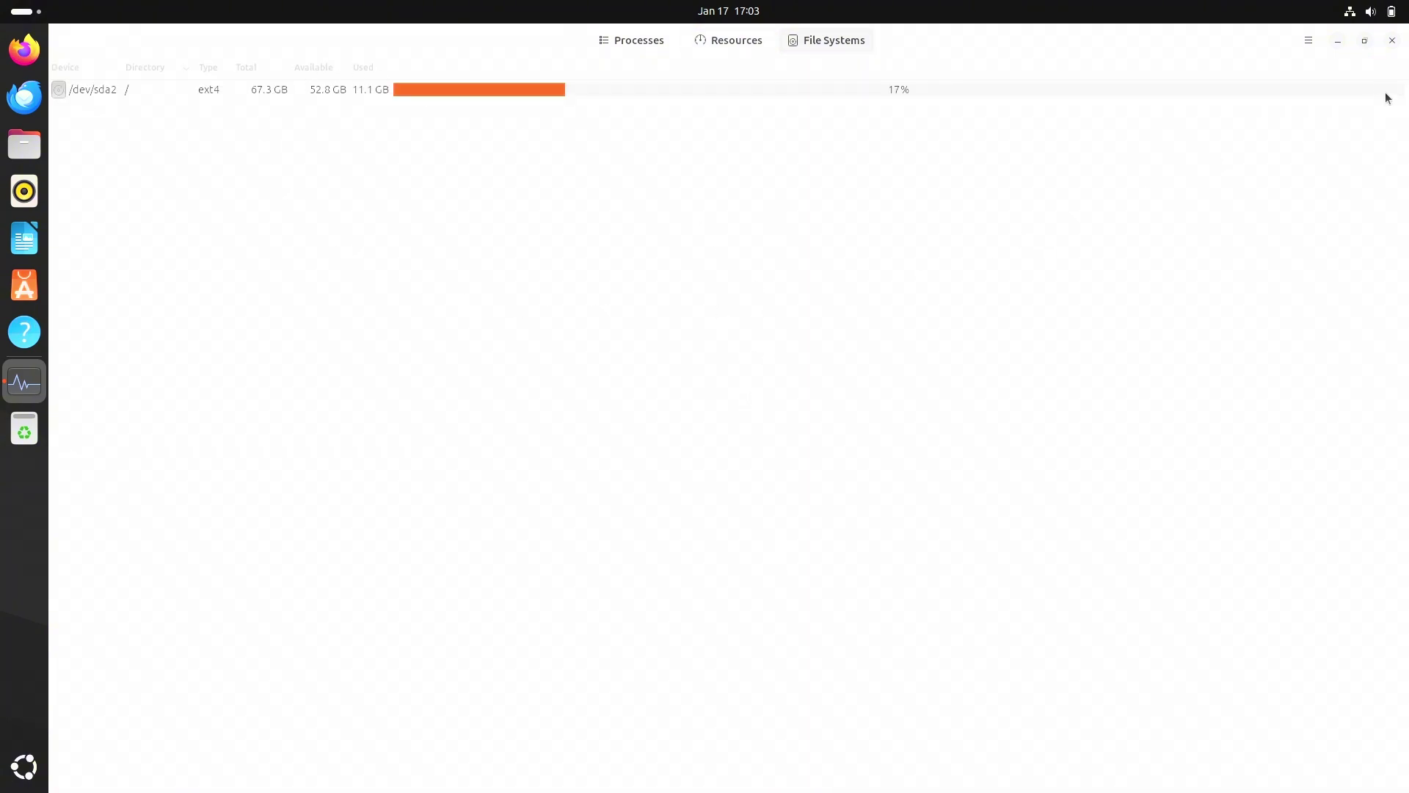
{"action": "left_click", "coordinate": [1309, 41]}
{"action": "left_click", "coordinate": [1275, 179]}
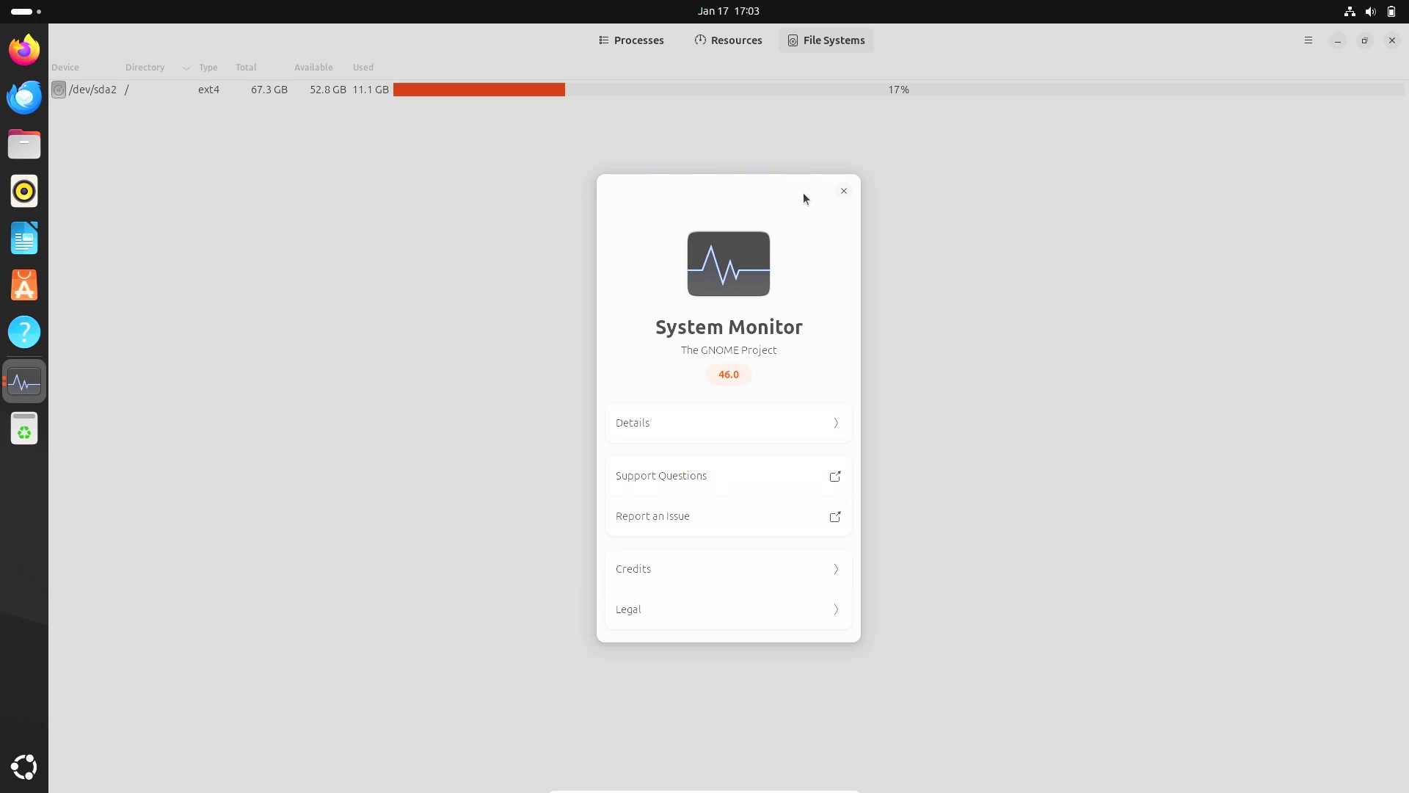
{"action": "left_click", "coordinate": [842, 192]}
Step: Review System Monitor's preferences for Resources and Processes, then close the application
{"action": "left_click", "coordinate": [1309, 41]}
{"action": "left_click", "coordinate": [1249, 115]}
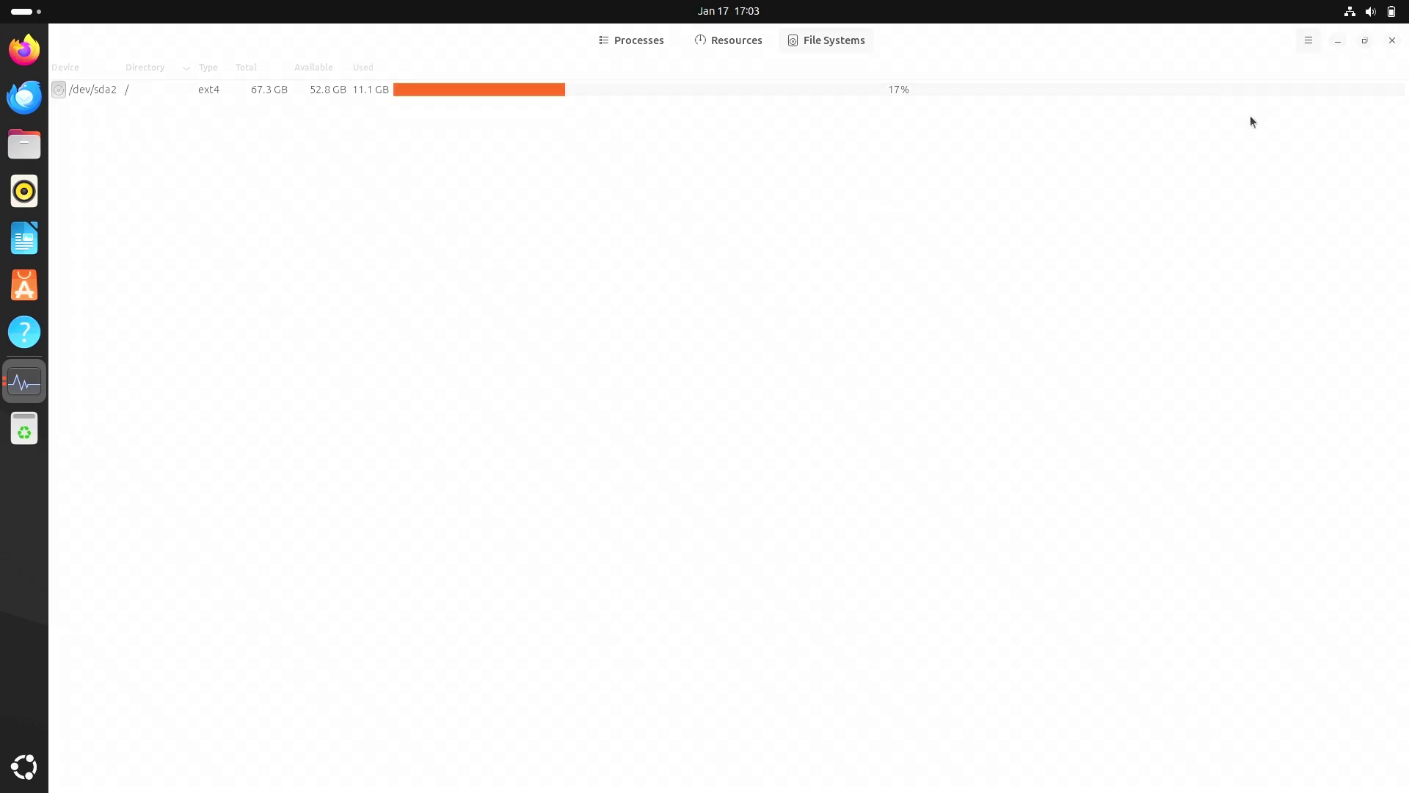
{"action": "left_click", "coordinate": [697, 172]}
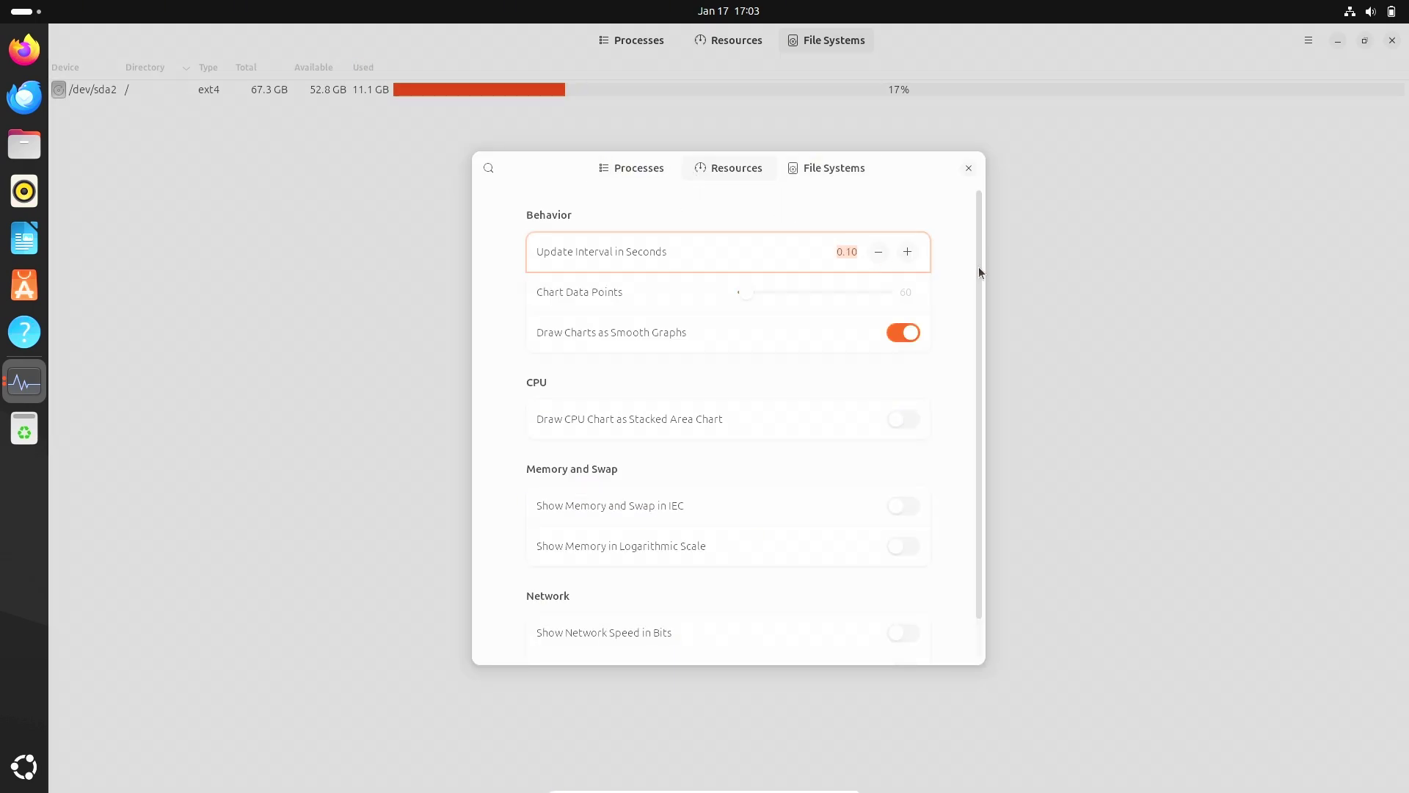
{"action": "scroll", "coordinate": [962, 428], "scroll_direction": "down", "scroll_amount": 1}
{"action": "scroll", "coordinate": [965, 403], "scroll_direction": "up", "scroll_amount": 1}
{"action": "left_click", "coordinate": [641, 163]}
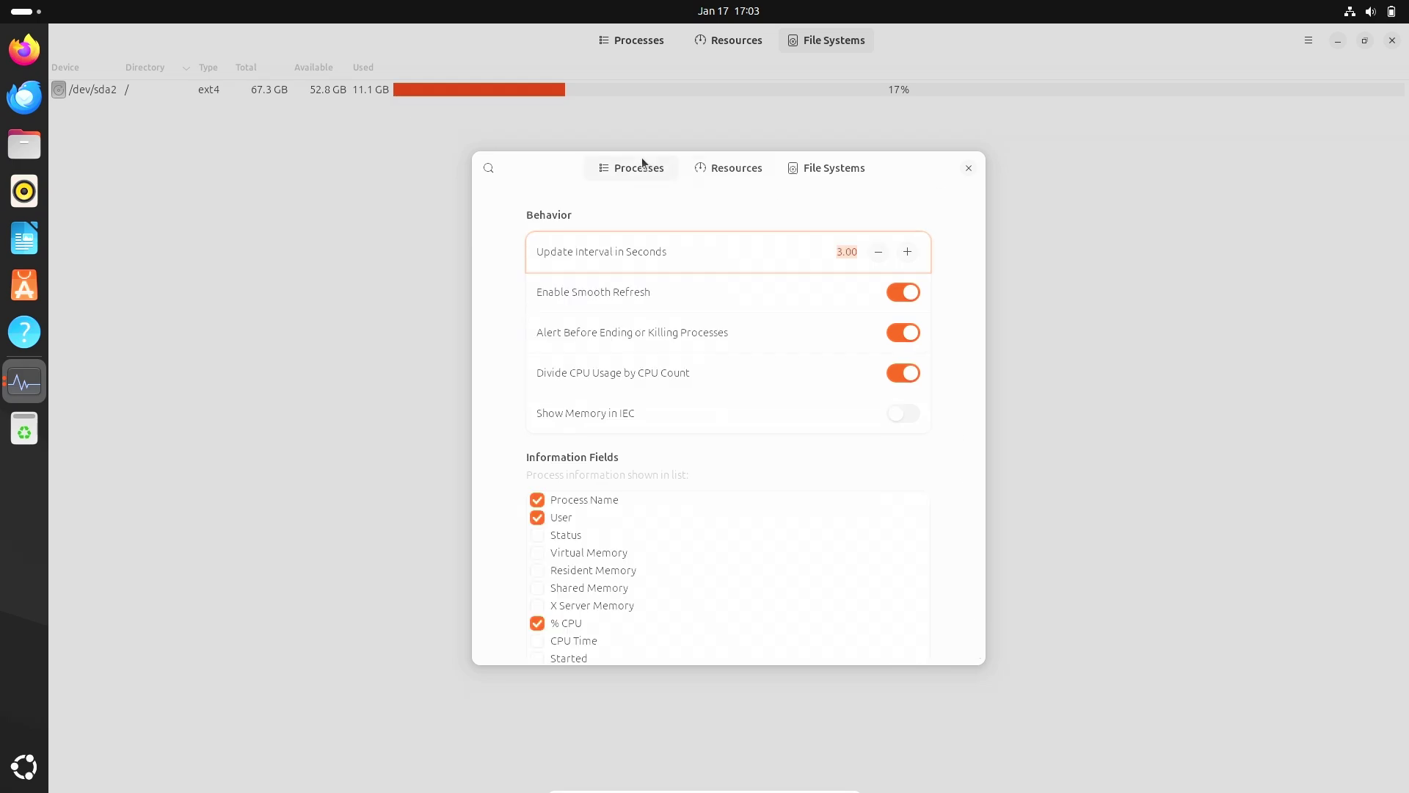
{"action": "scroll", "coordinate": [969, 411], "scroll_direction": "down", "scroll_amount": 7}
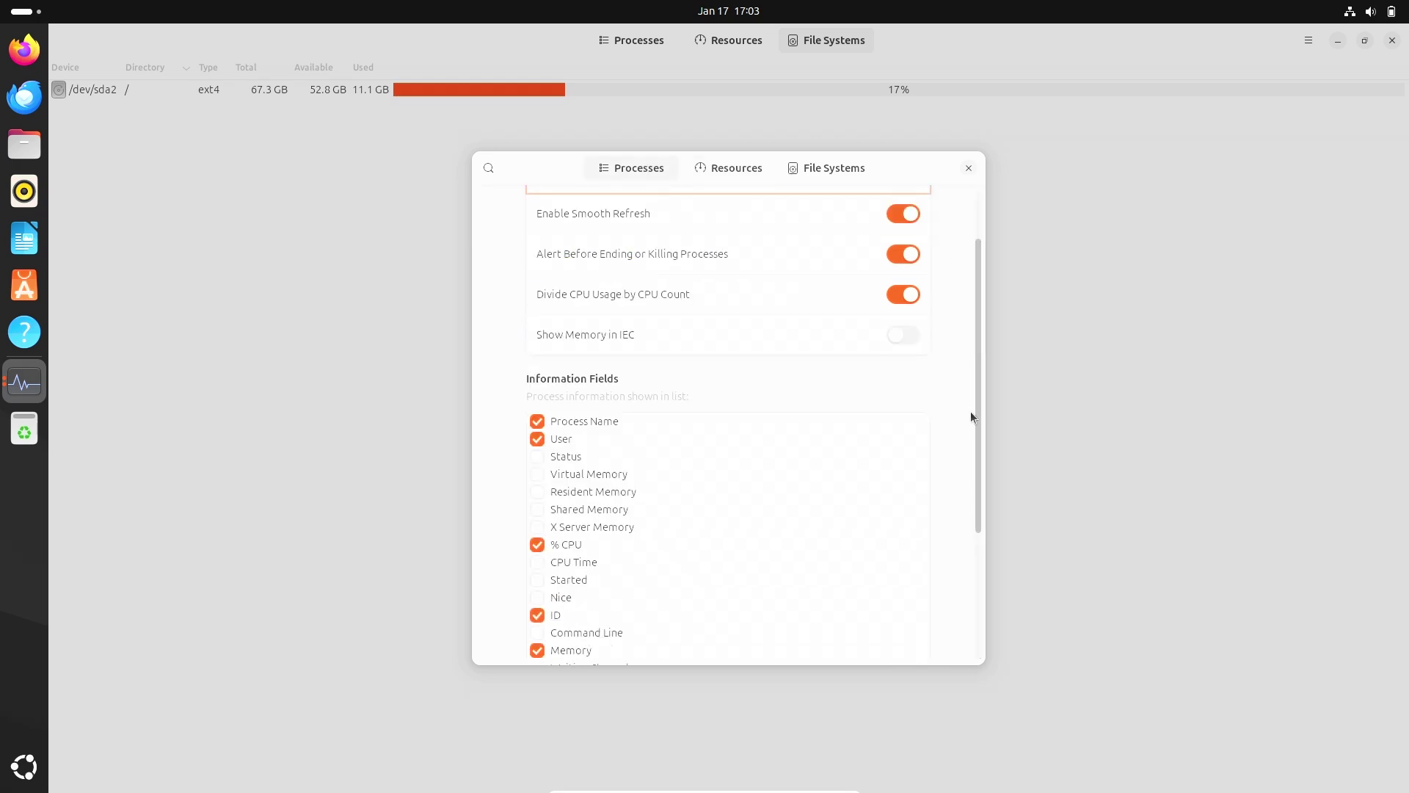
{"action": "left_click", "coordinate": [968, 168]}
{"action": "left_click", "coordinate": [1393, 40]}
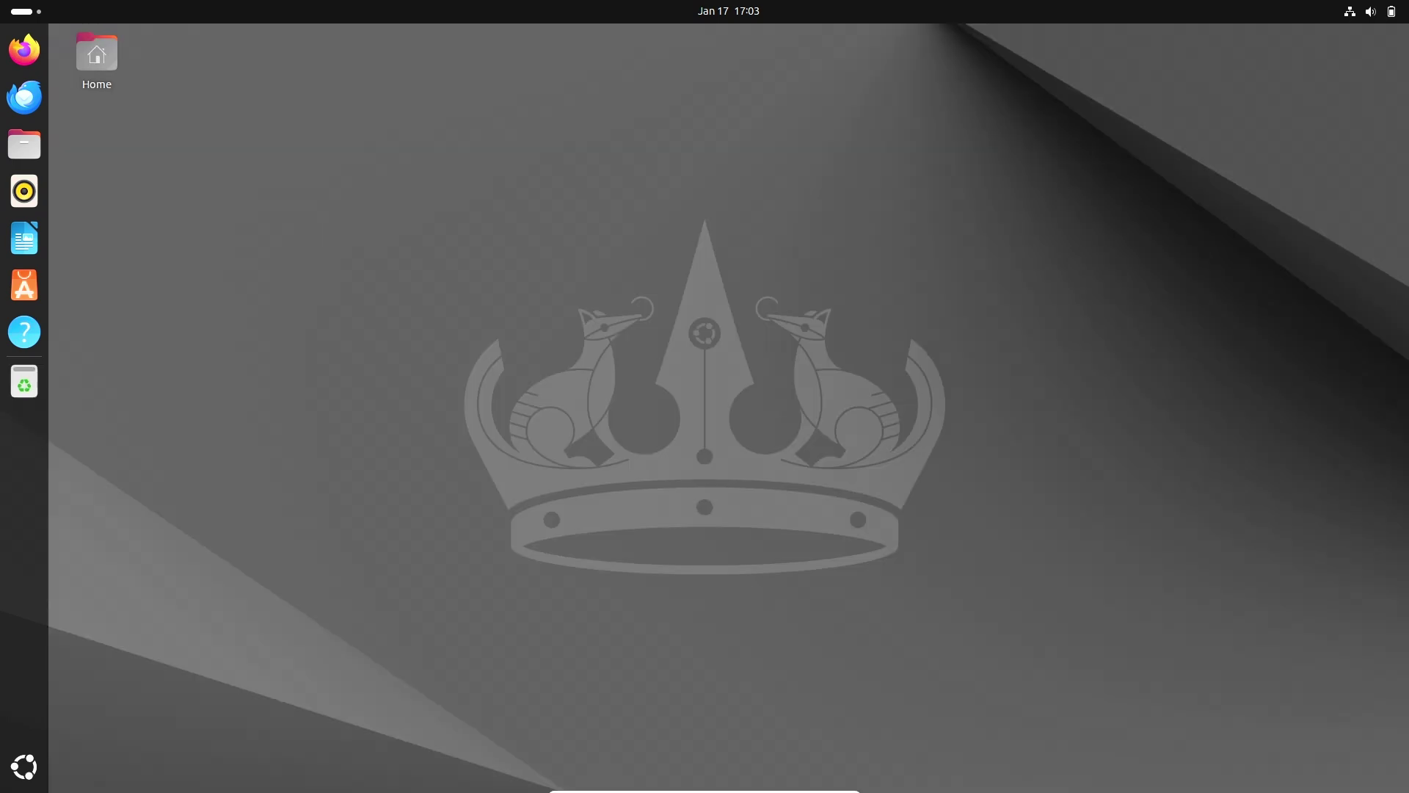
Step: Open Terminal and set its theme variant to Light style in the general preferences
{"action": "left_click", "coordinate": [26, 774]}
{"action": "left_click", "coordinate": [665, 552]}
{"action": "left_click", "coordinate": [535, 41]}
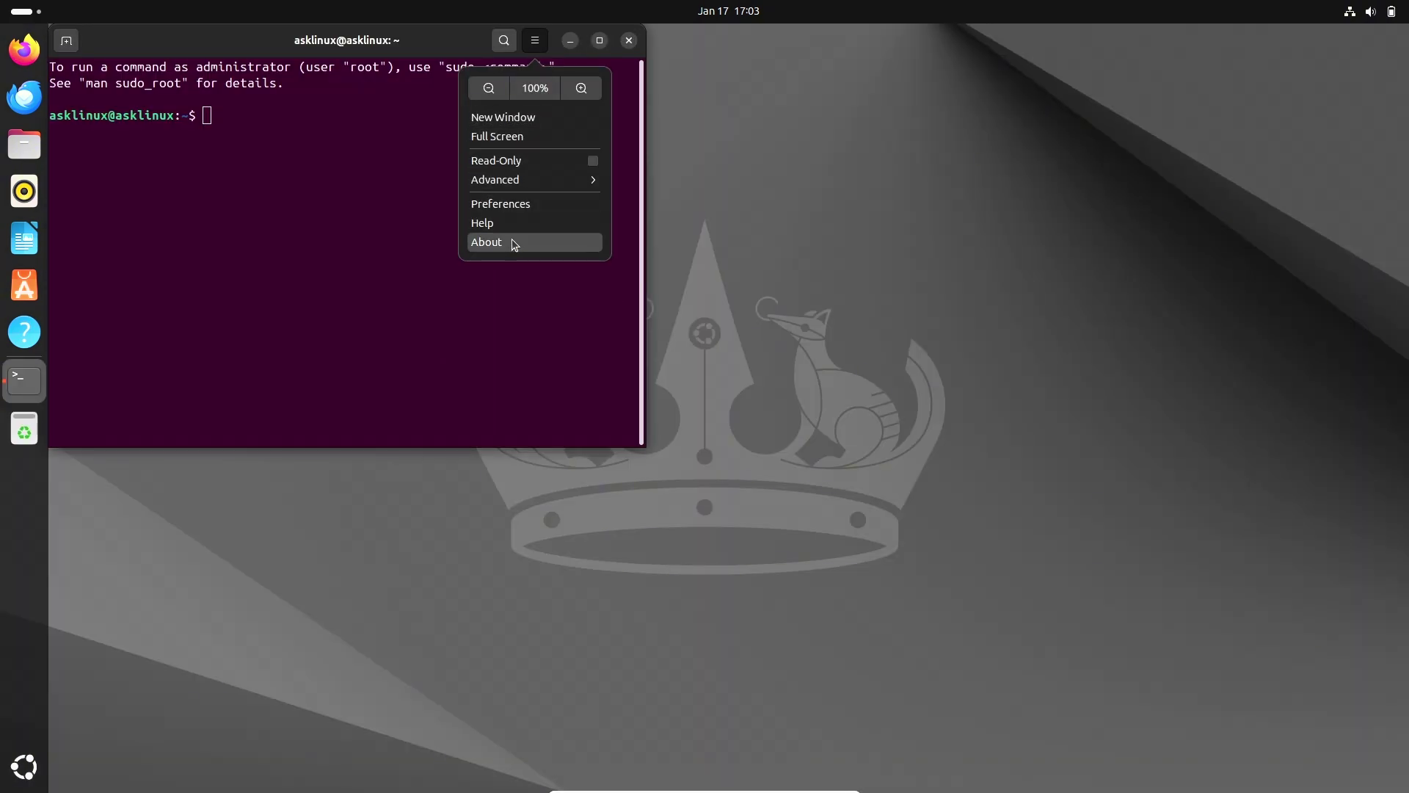
{"action": "left_click", "coordinate": [513, 199]}
{"action": "left_click", "coordinate": [694, 277]}
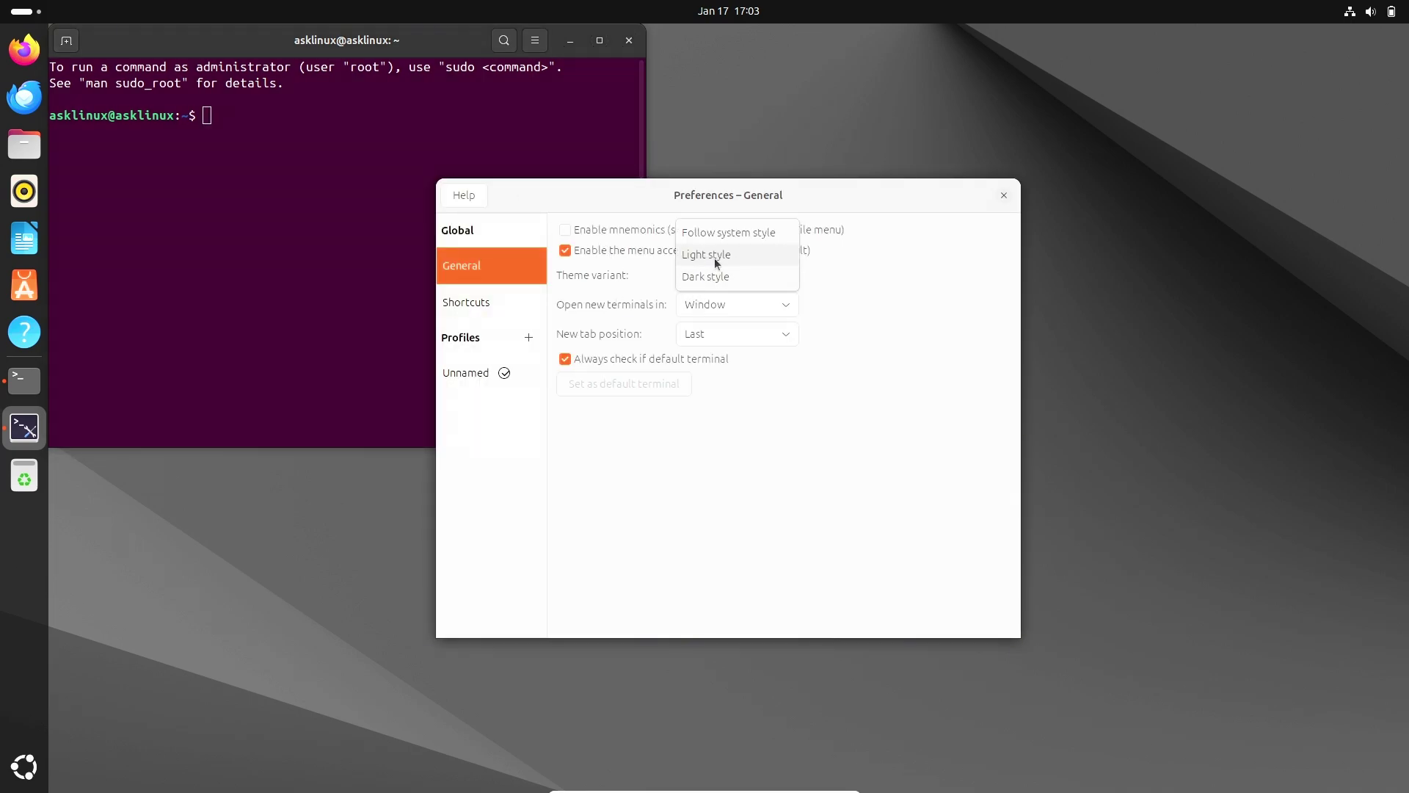
{"action": "left_click", "coordinate": [704, 254]}
Step: Turn off the use of system theme colors for the Unnamed terminal profile and maximize the Terminal window
{"action": "left_click", "coordinate": [487, 371]}
{"action": "left_click", "coordinate": [684, 226]}
{"action": "left_click", "coordinate": [624, 226]}
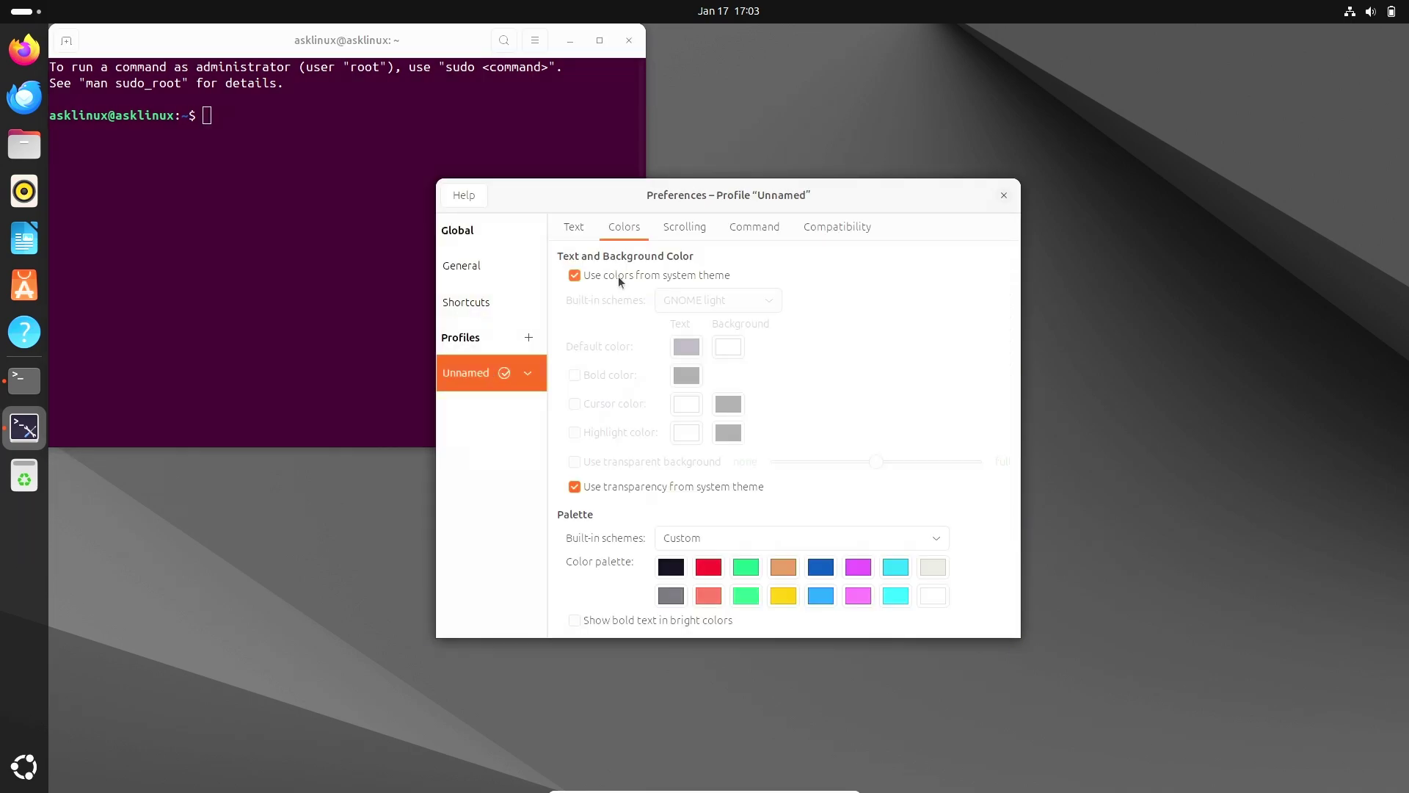
{"action": "left_click", "coordinate": [618, 276]}
{"action": "left_click", "coordinate": [1004, 195]}
{"action": "double_click", "coordinate": [618, 51]}
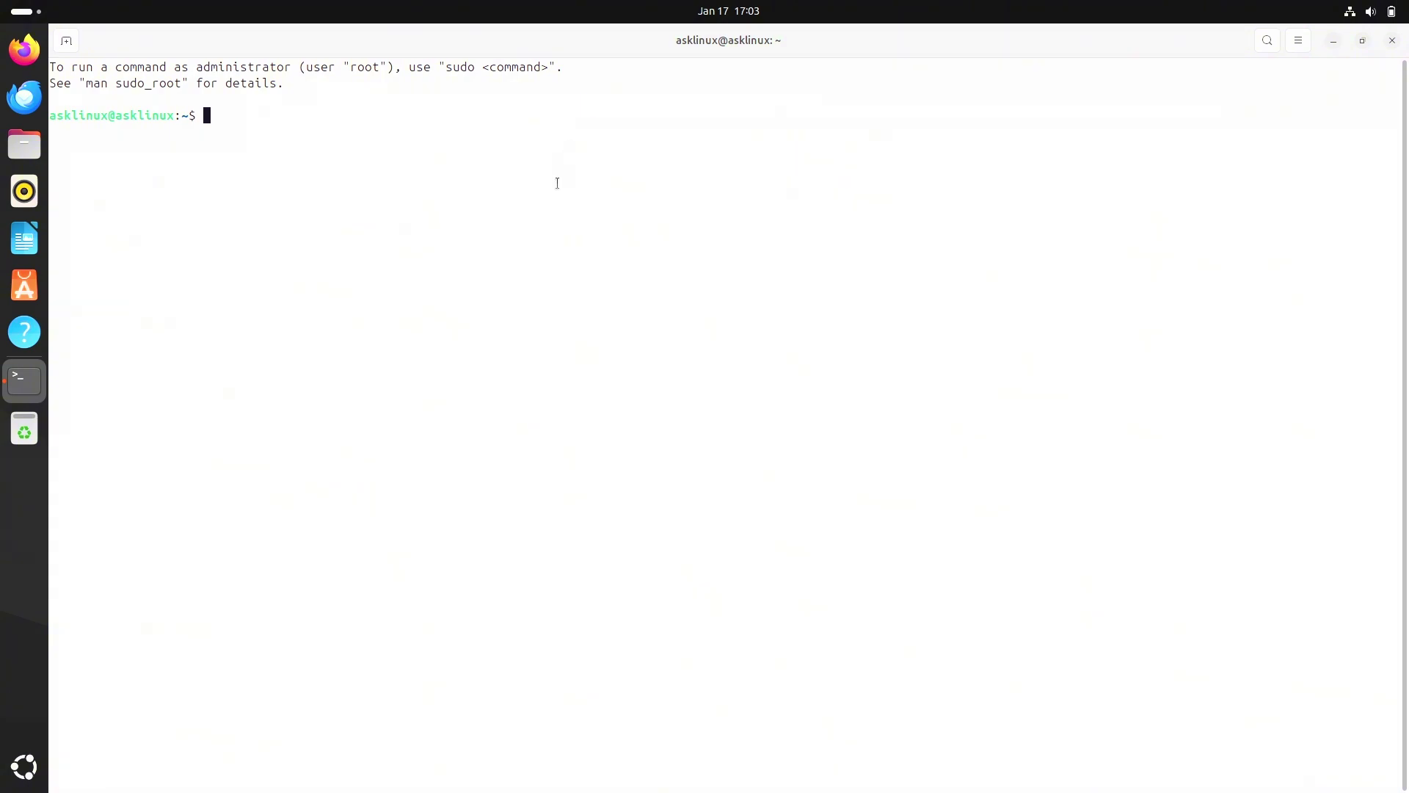
Step: Try to show system information in the terminal with neofetch and with inxi -sv8
{"action": "type", "text": "neofetch"}
{"action": "key", "text": "Return"}
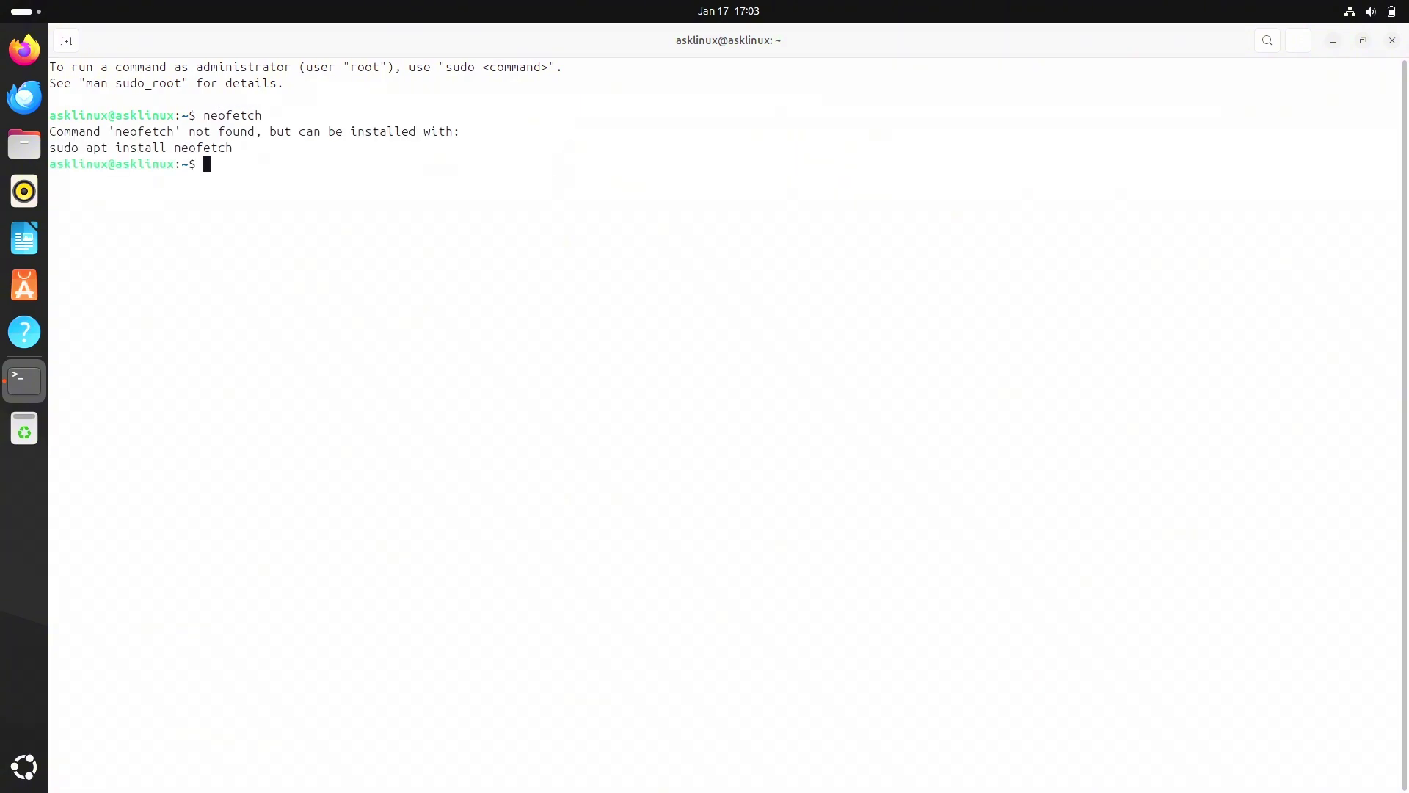
{"action": "type", "text": "inxi -sv8"}
{"action": "key", "text": "Return"}
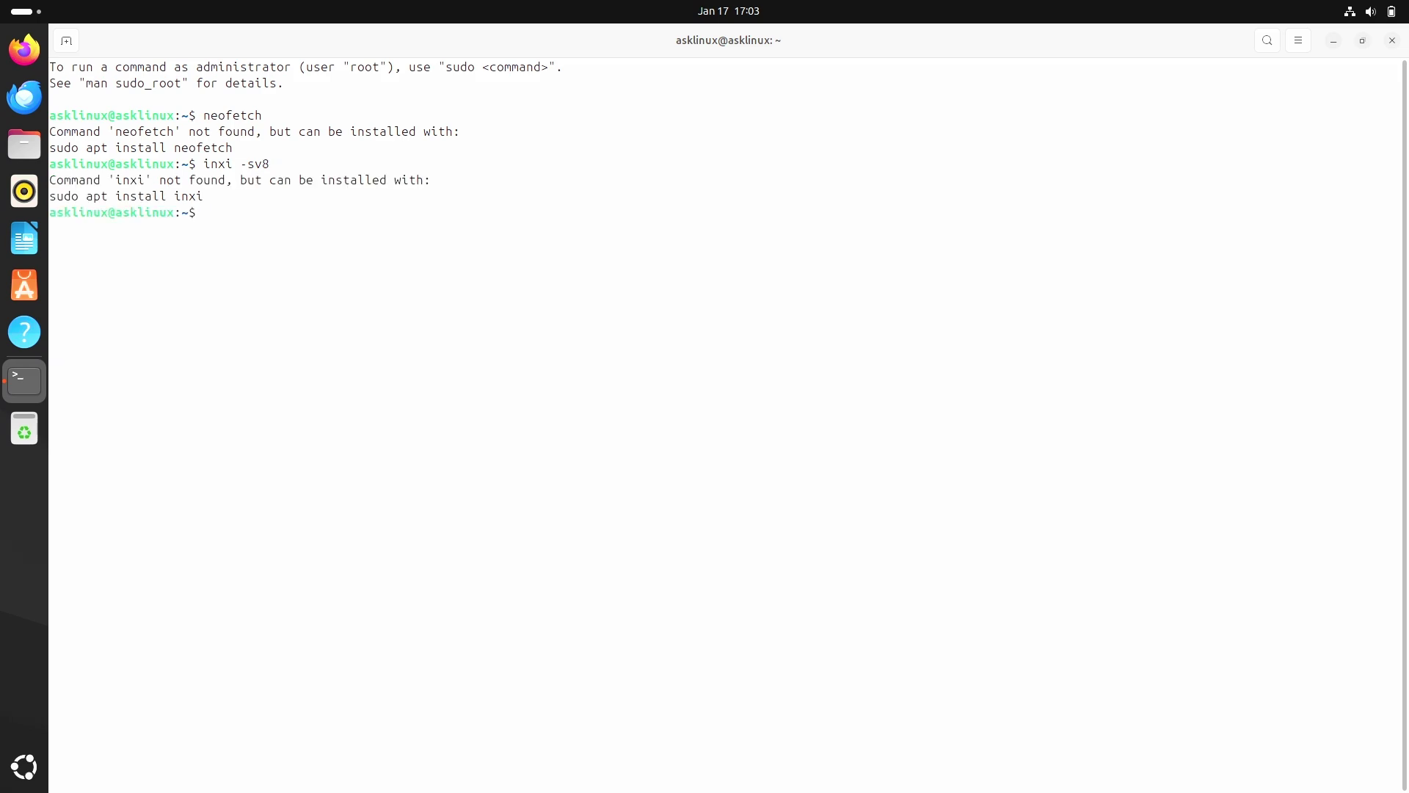
Step: Install neofetch with sudo apt install neofetch, entering the sudo password and answering y to continue
{"action": "type", "text": "sudo apt install neofetch"}
{"action": "key", "text": "Return"}
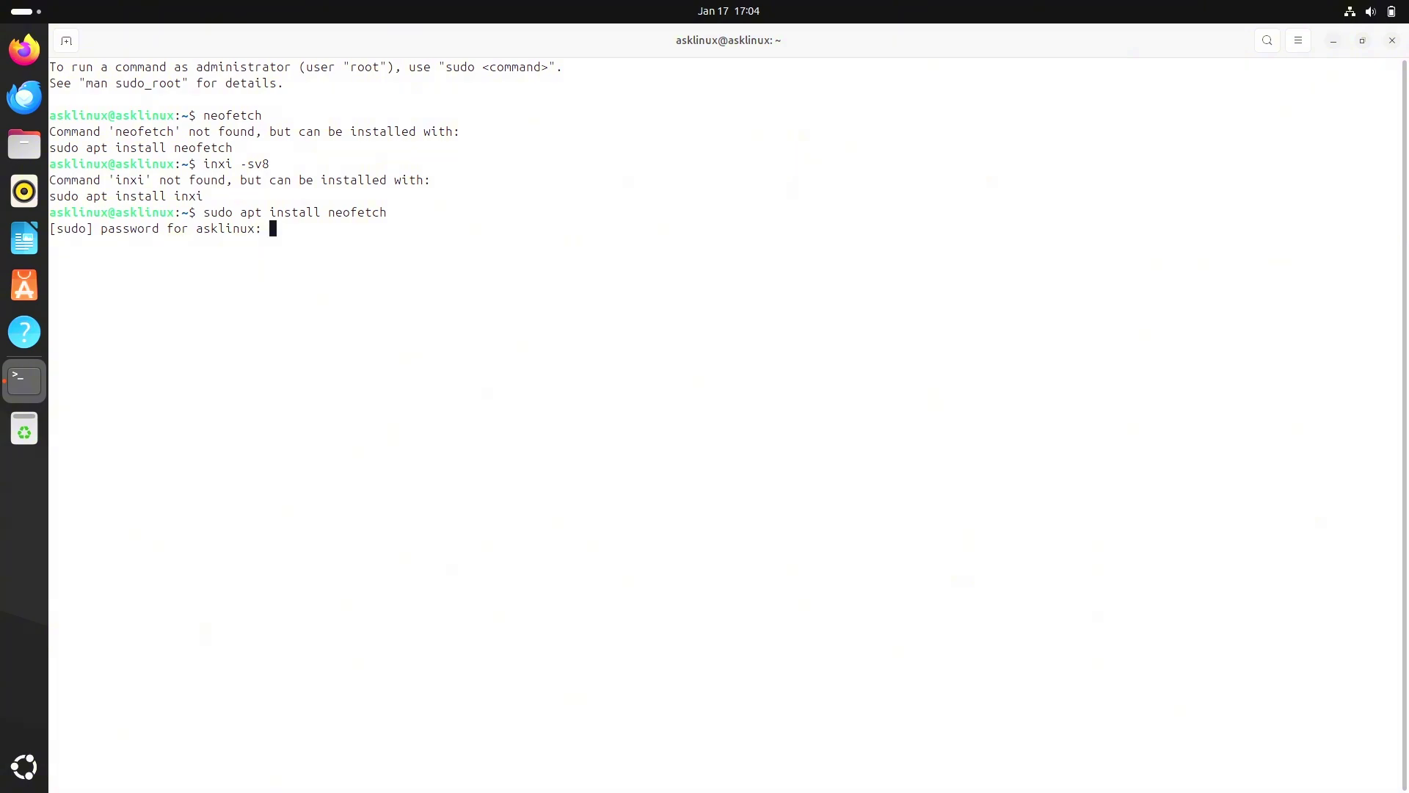
{"action": "key", "text": "Return"}
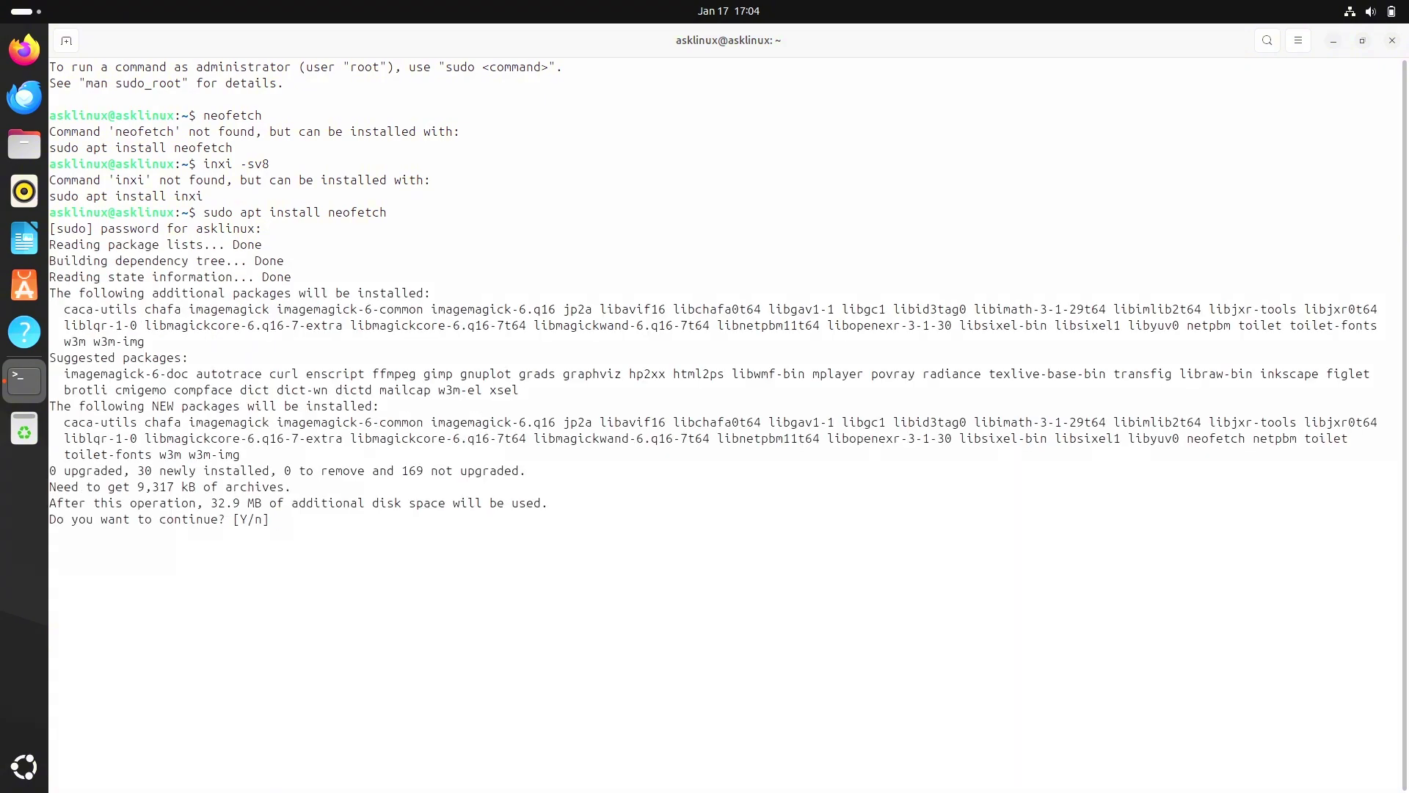
{"action": "type", "text": "y"}
{"action": "key", "text": "Return"}
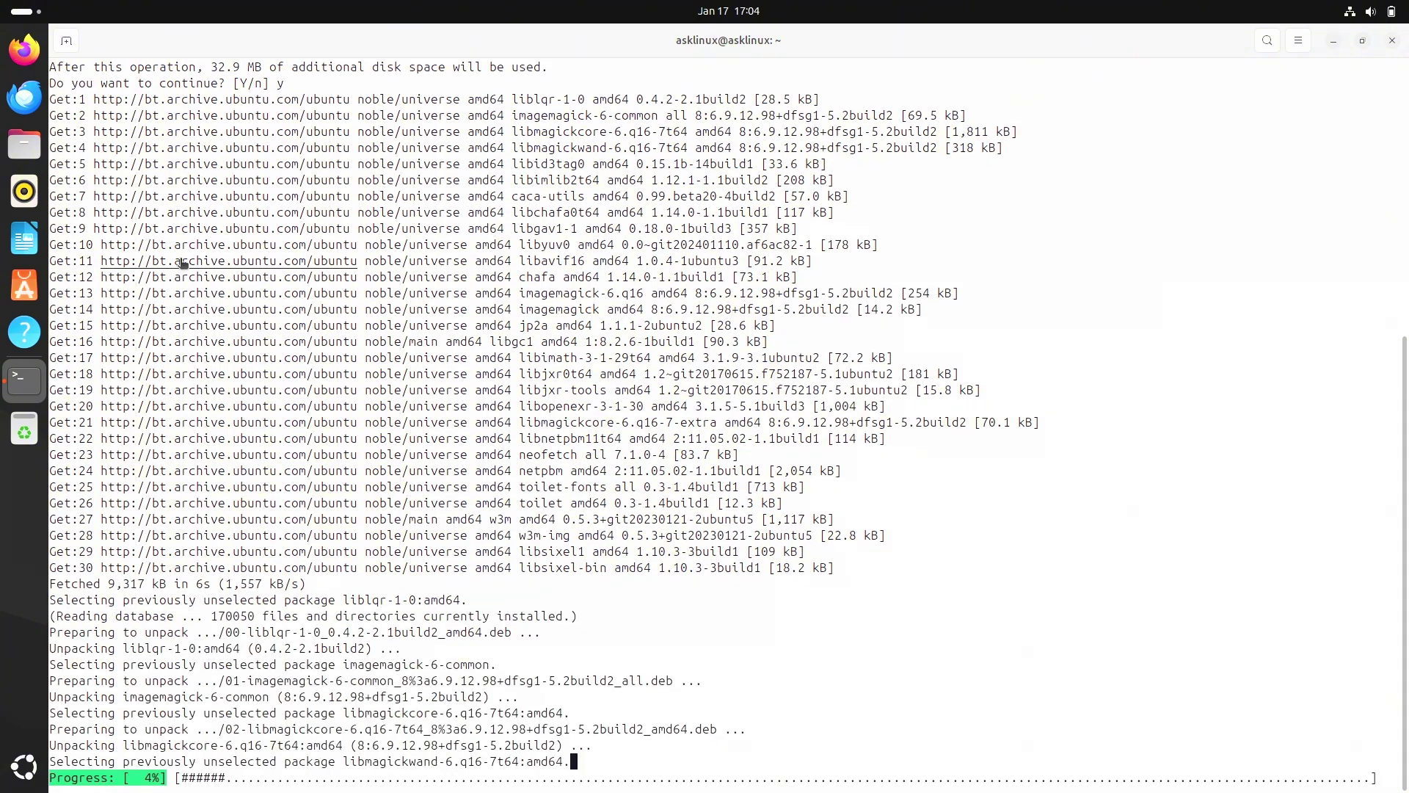
{"action": "left_click", "coordinate": [1299, 41]}
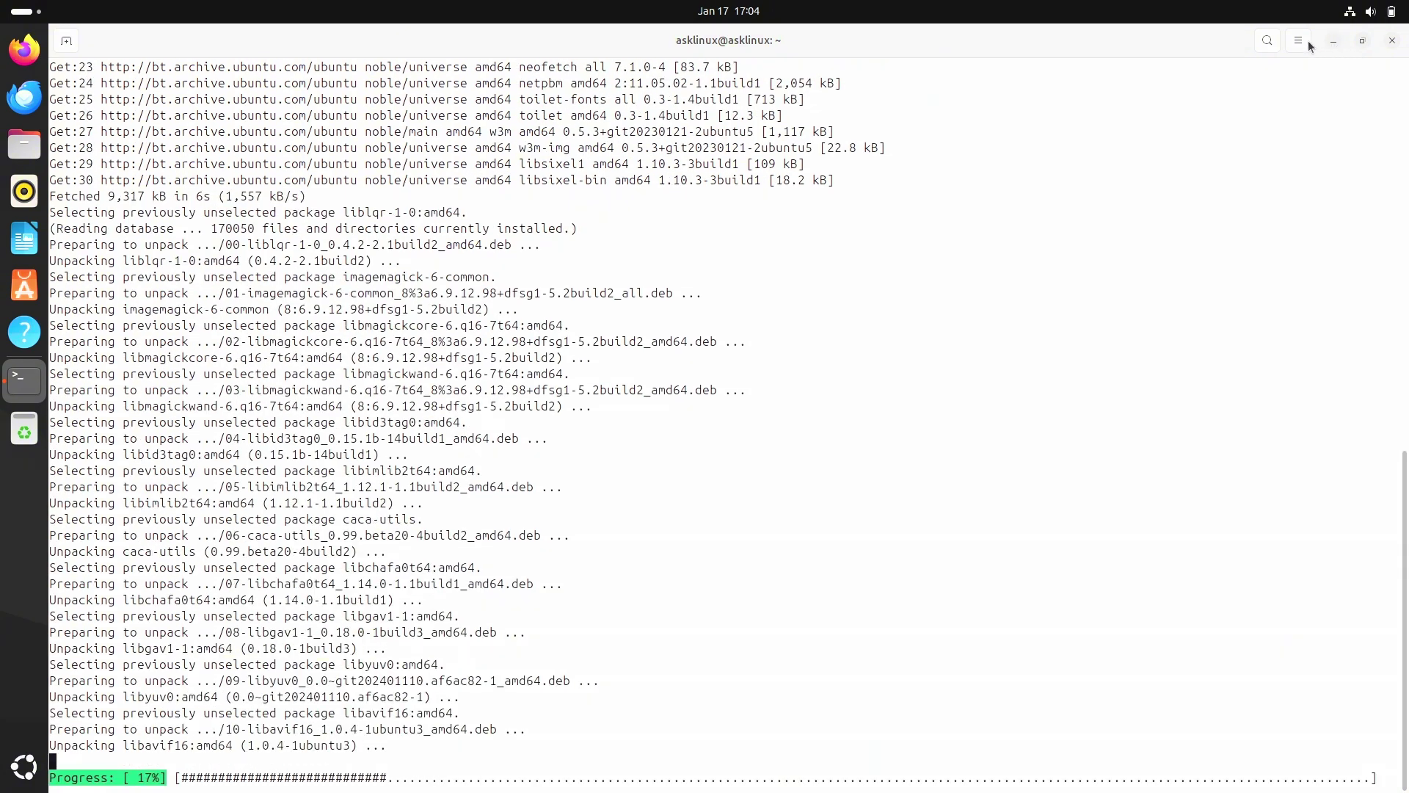
Step: Review the Terminal preferences for shortcuts and the Unnamed profile's text, colors, scrolling and command settings, and close the preferences
{"action": "left_click", "coordinate": [1254, 204]}
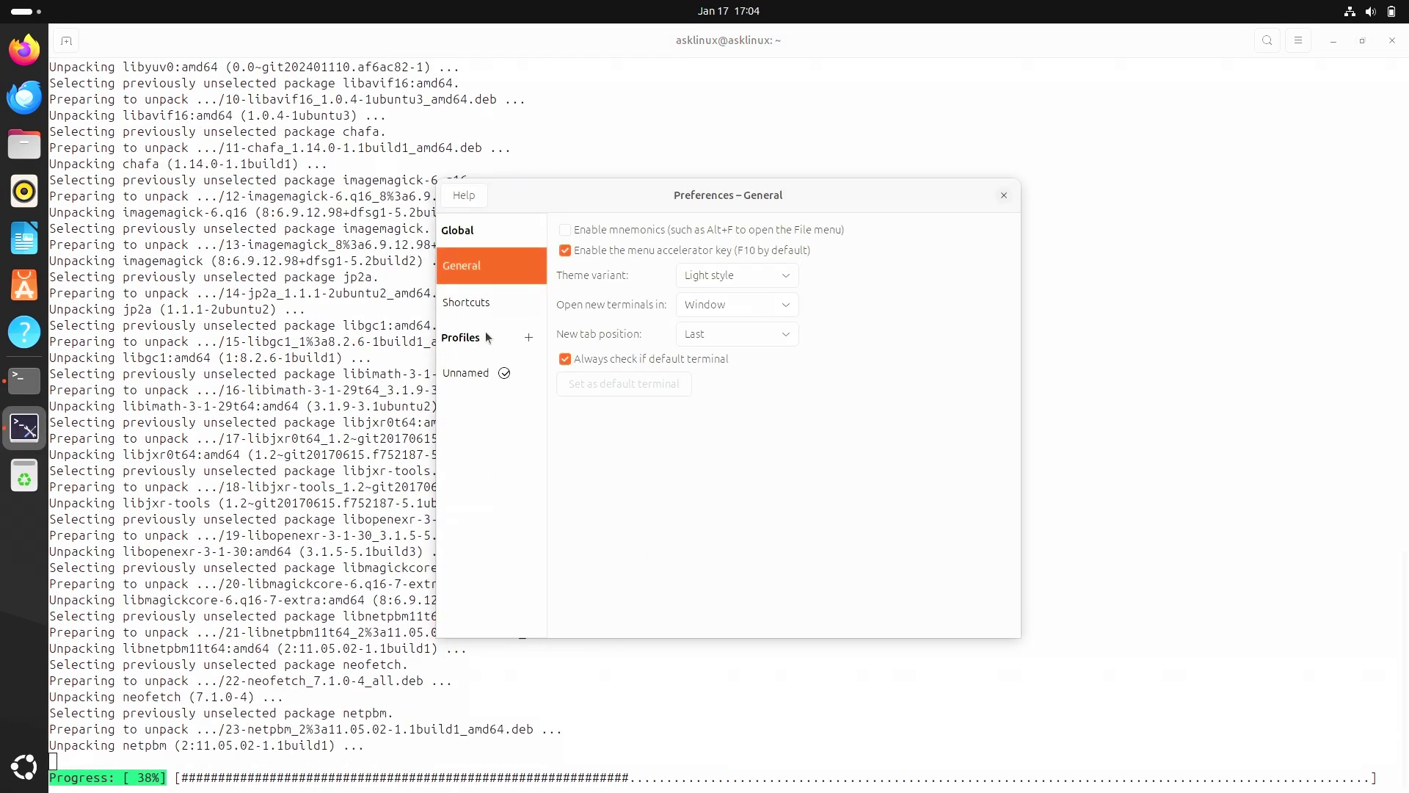
{"action": "left_click", "coordinate": [480, 310]}
{"action": "left_click", "coordinate": [479, 360]}
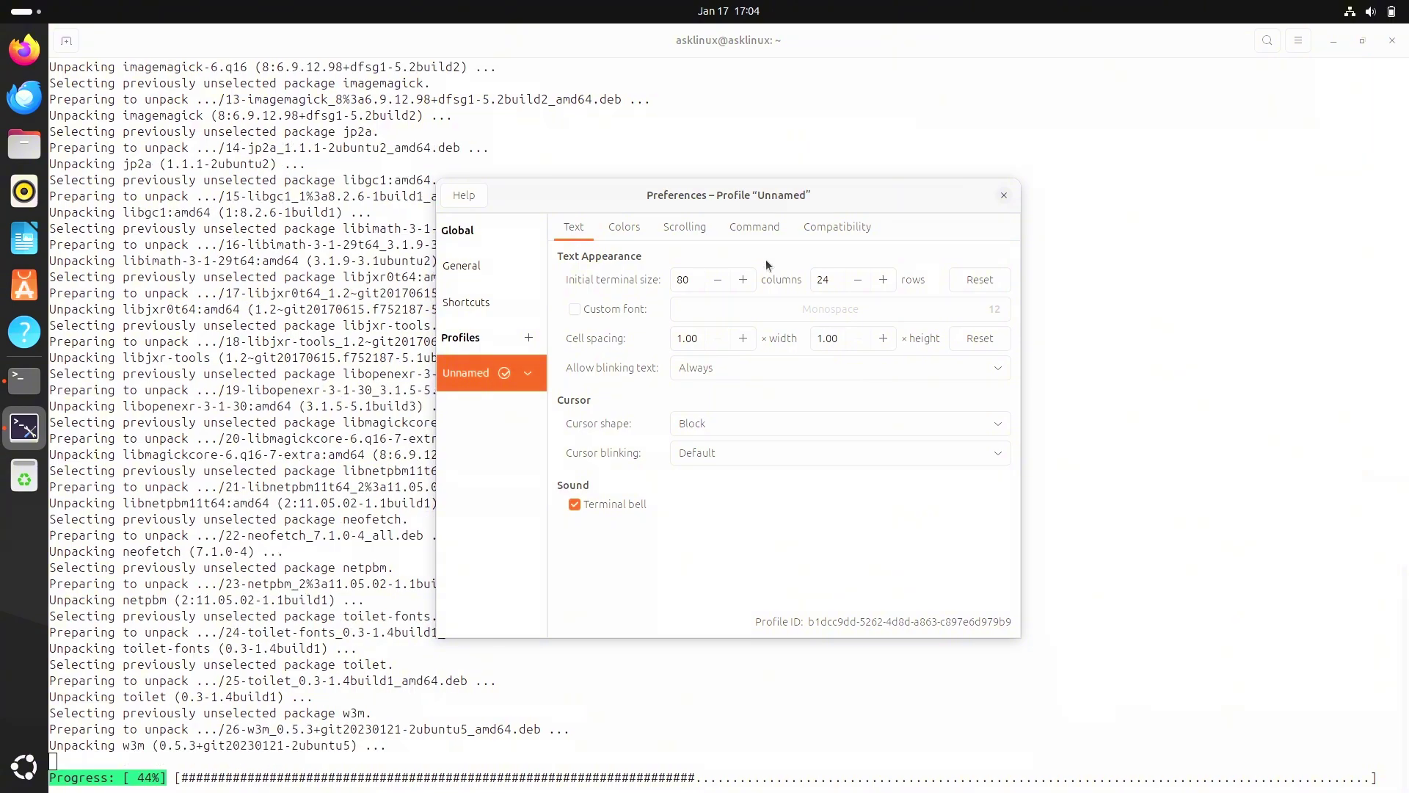
{"action": "left_click", "coordinate": [624, 227]}
{"action": "left_click", "coordinate": [690, 229]}
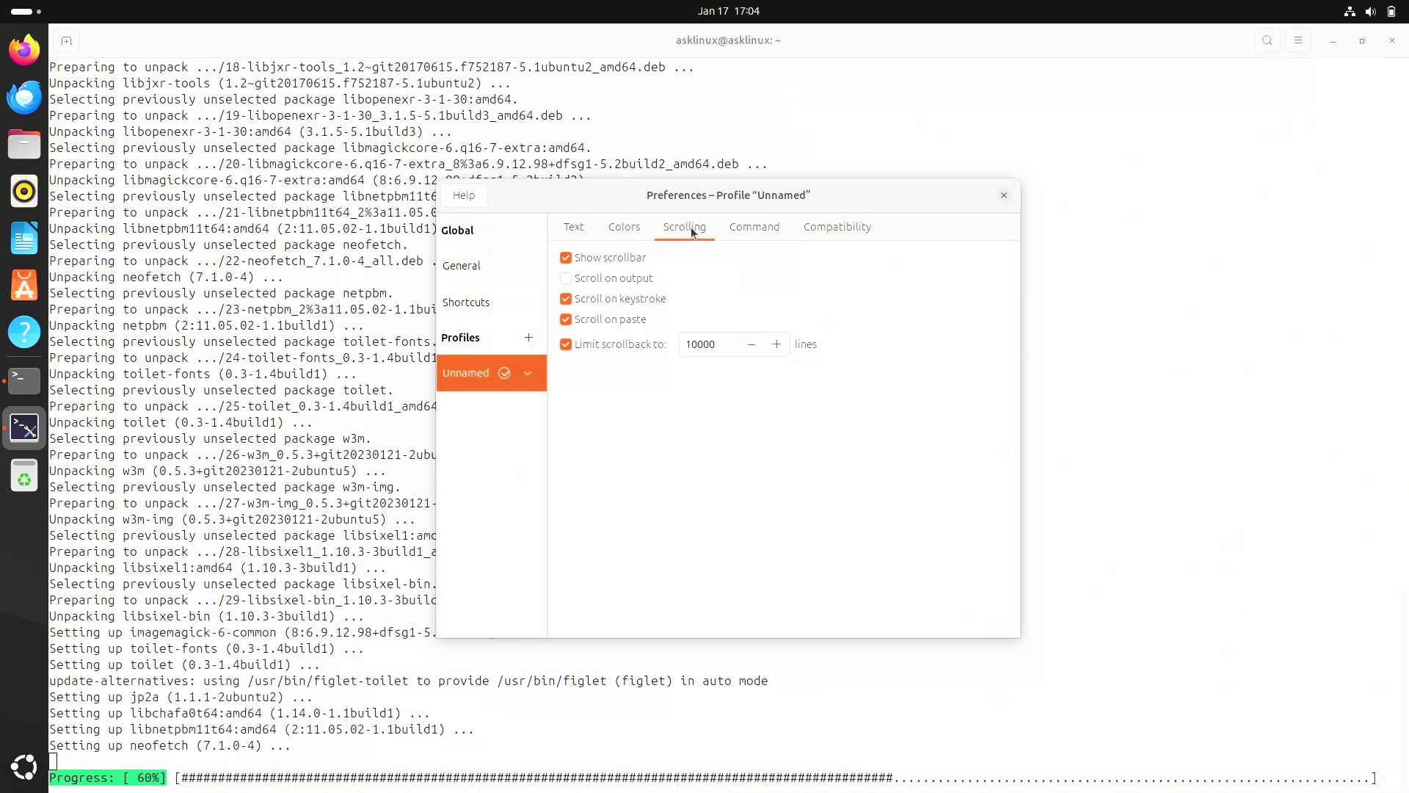
{"action": "left_click", "coordinate": [756, 228]}
{"action": "left_click", "coordinate": [1003, 195]}
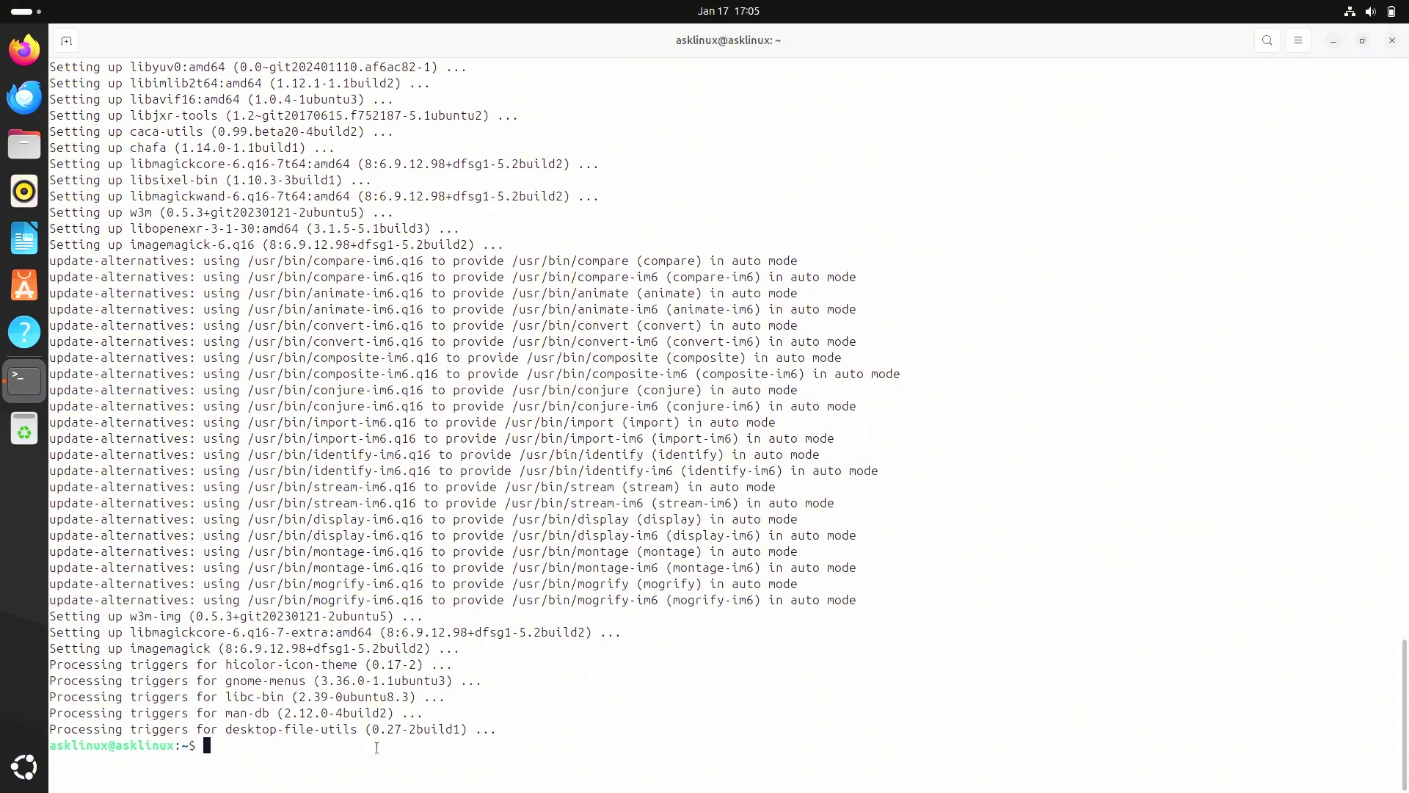
Step: Display system information with neofetch, and install inxi with sudo apt install inxi, answering y to continue
{"action": "type", "text": "neofetch"}
{"action": "key", "text": "Return"}
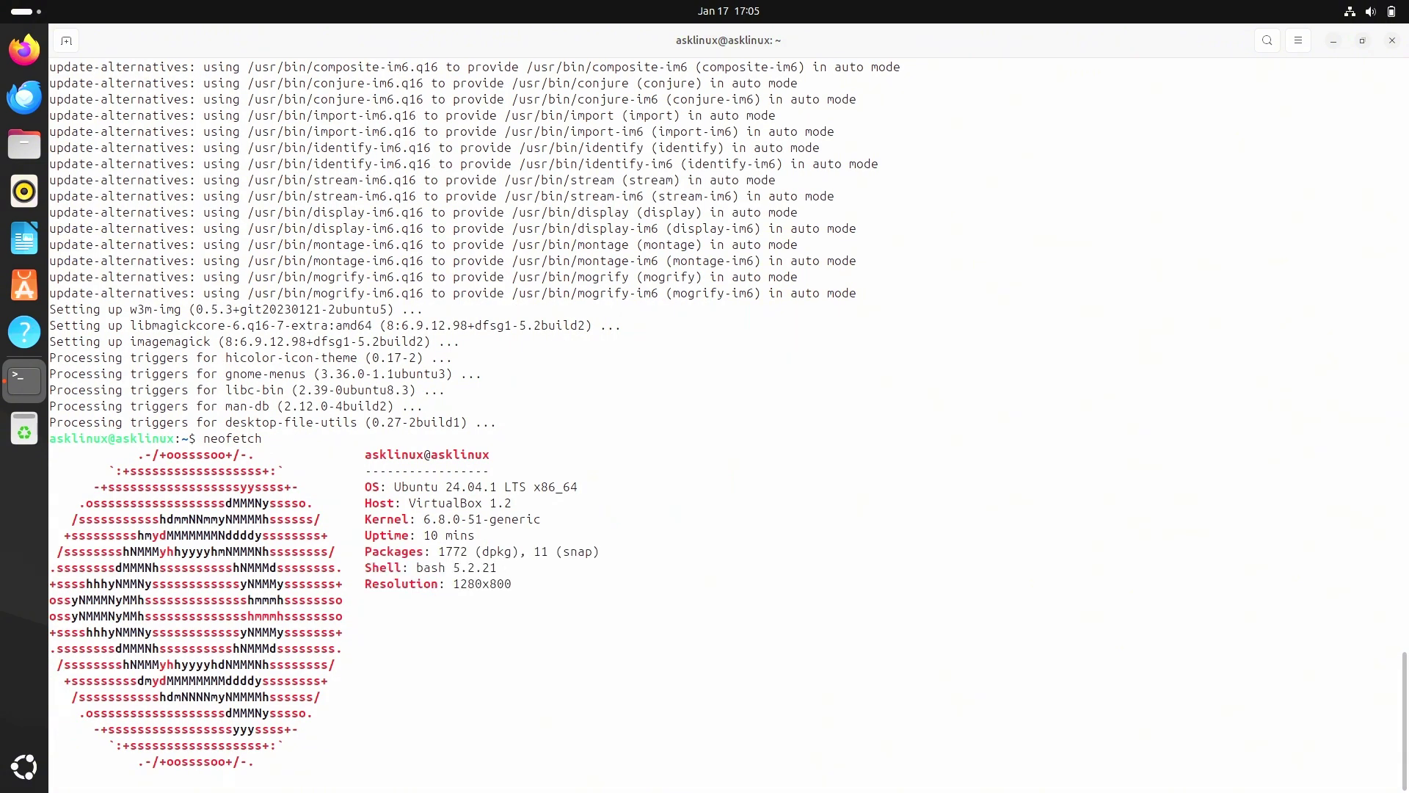
{"action": "type", "text": "sudo"}
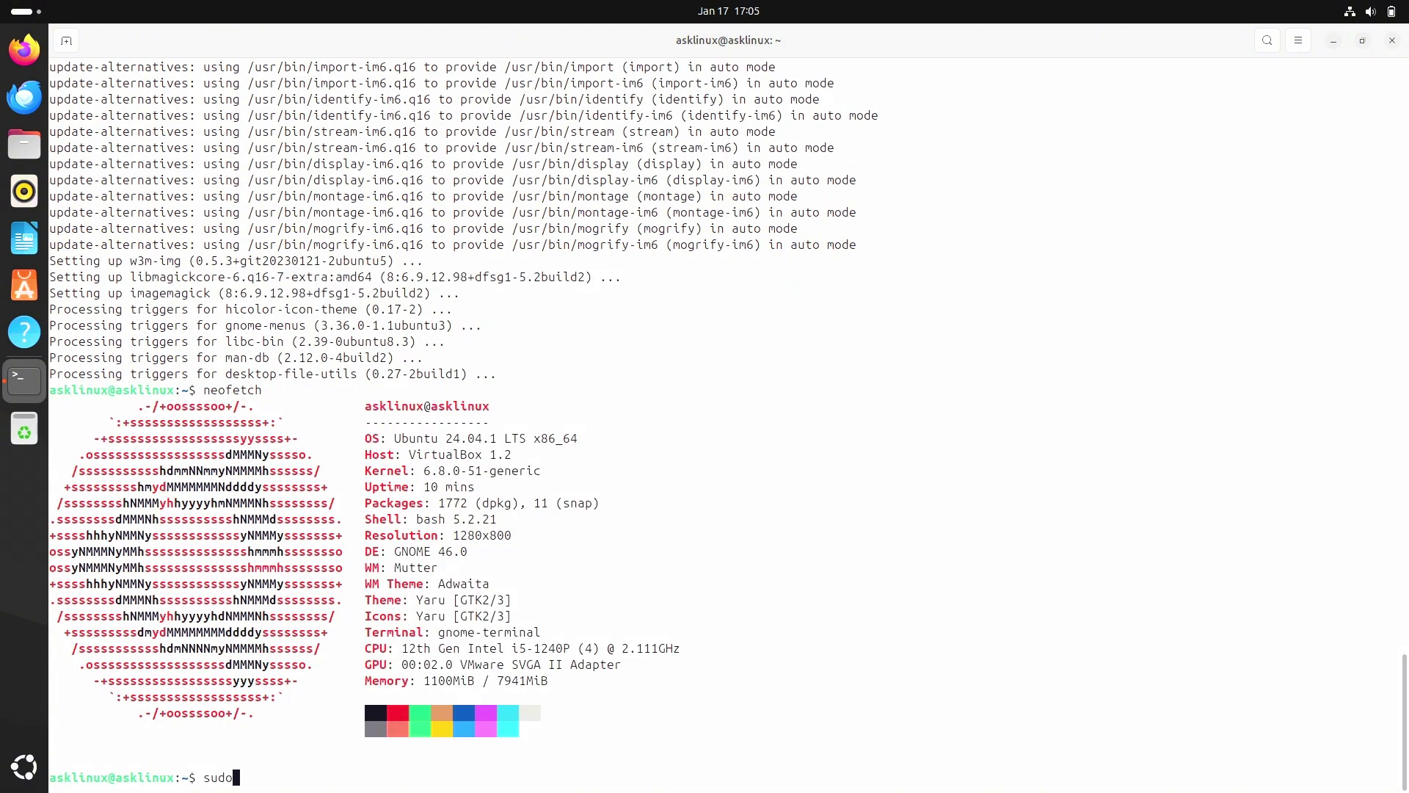
{"action": "type", "text": " apt install inxi"}
{"action": "key", "text": "Return"}
{"action": "type", "text": "y"}
{"action": "key", "text": "Return"}
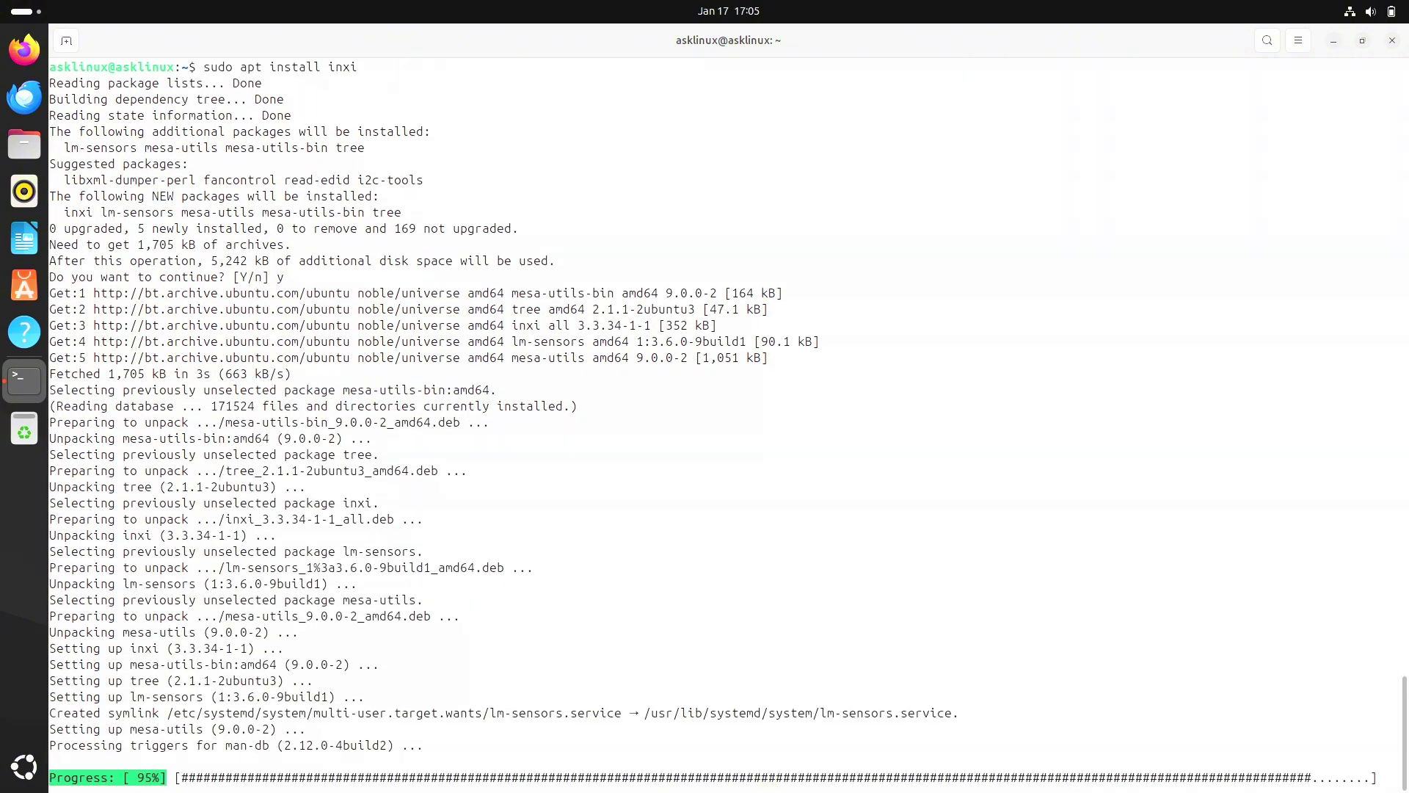
Step: Run inxi with the -sv options and read through its system report, including the CPU, graphics, audio, network and drives sections
{"action": "type", "text": "inxi -sv"}
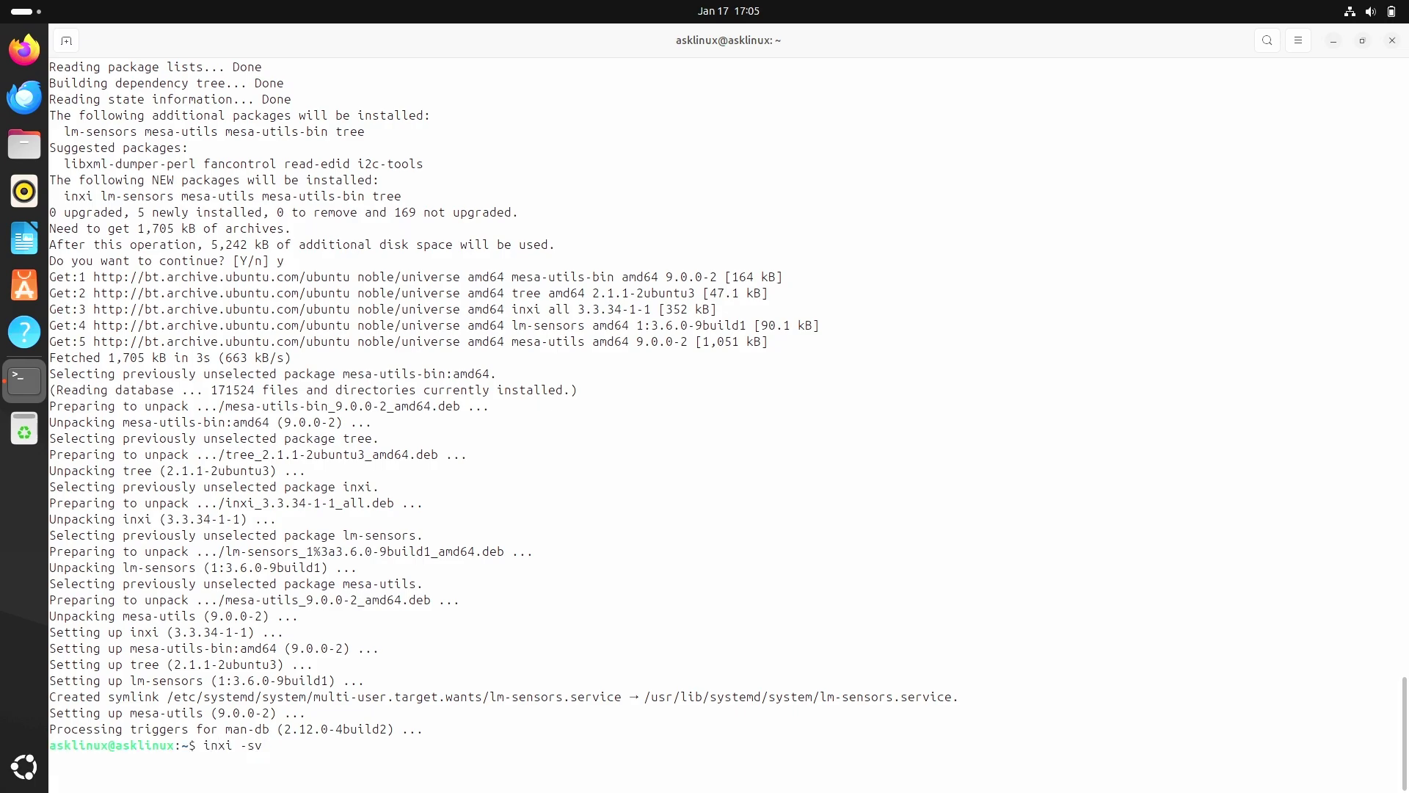
{"action": "key", "text": "Return"}
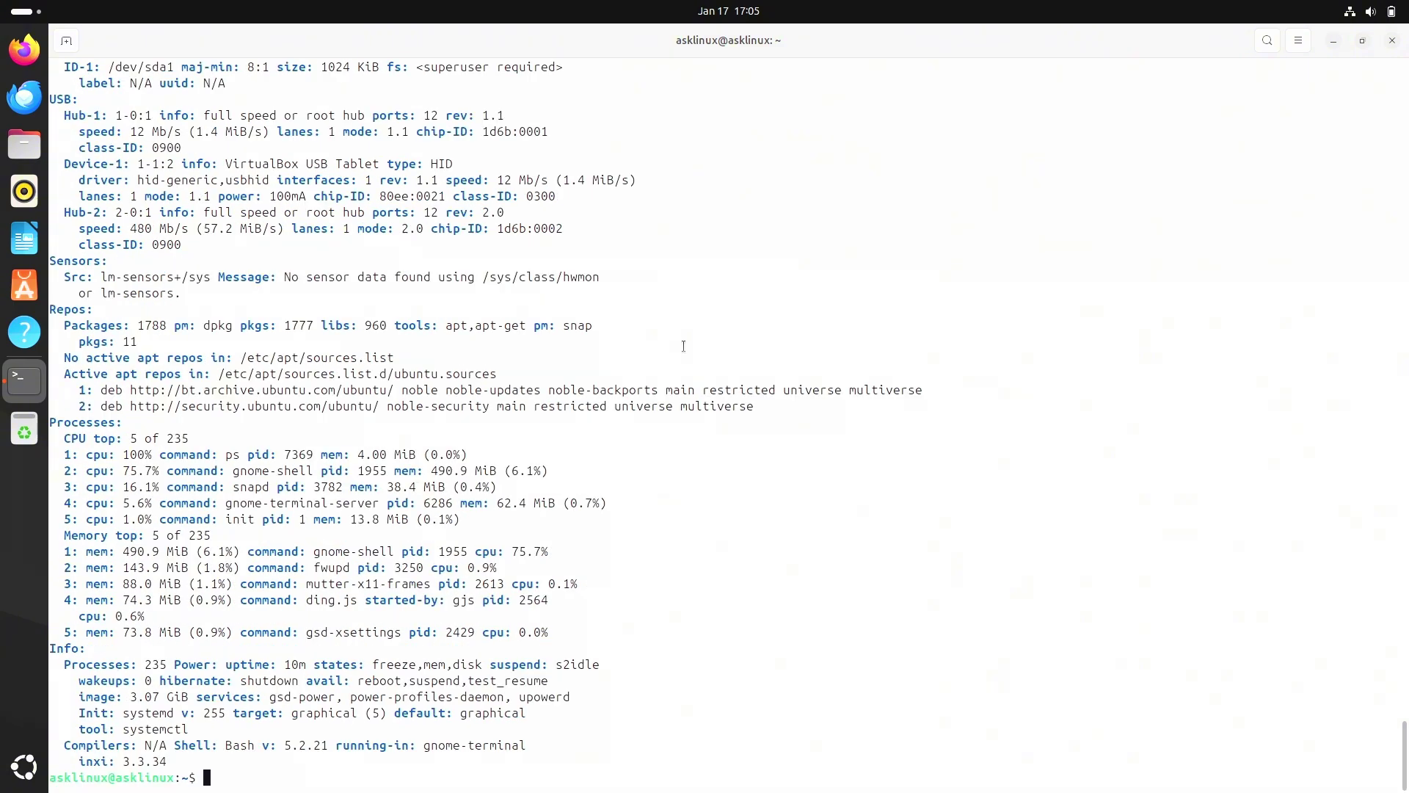
{"action": "scroll", "coordinate": [792, 400], "scroll_direction": "up", "scroll_amount": 20}
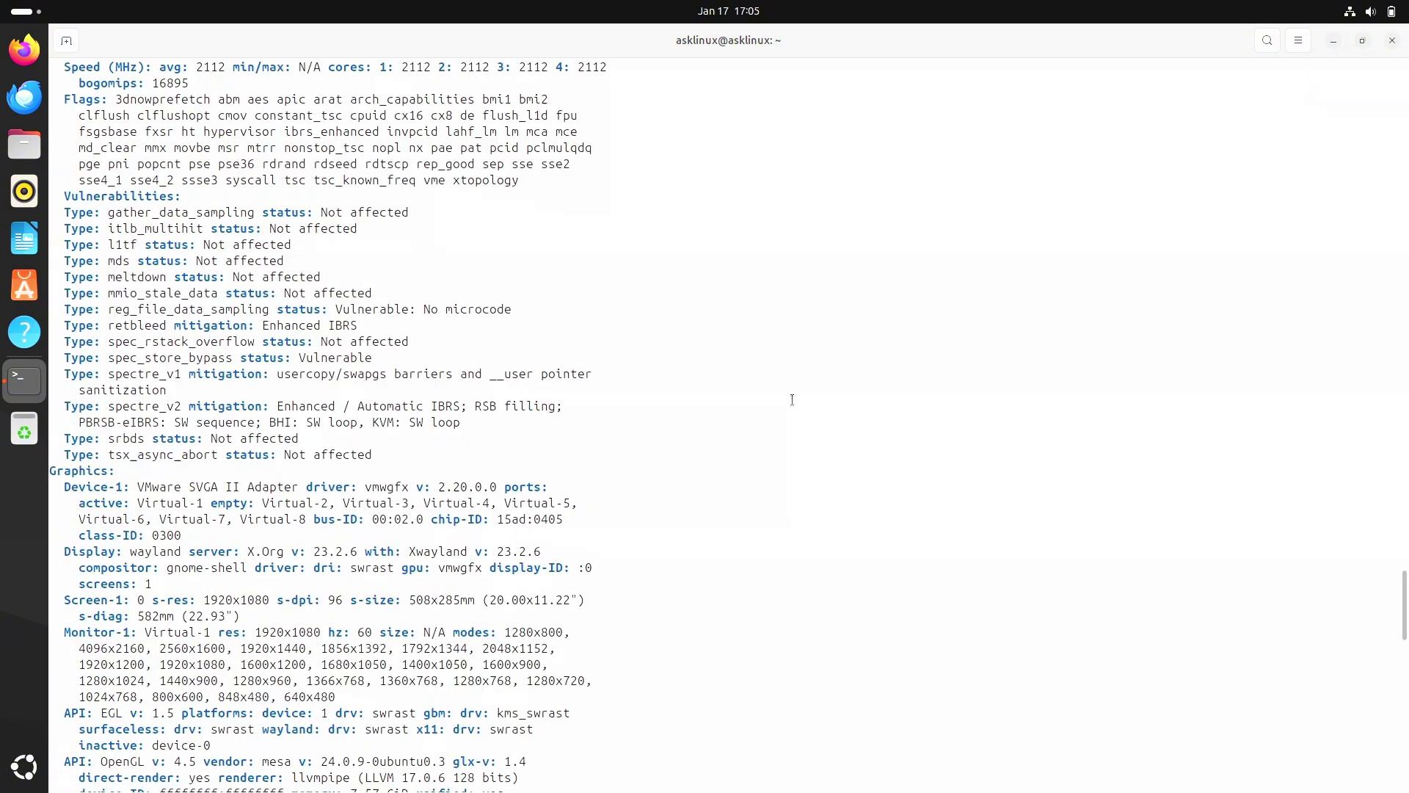
{"action": "scroll", "coordinate": [792, 400], "scroll_direction": "up", "scroll_amount": 6}
{"action": "scroll", "coordinate": [792, 399], "scroll_direction": "down", "scroll_amount": 20}
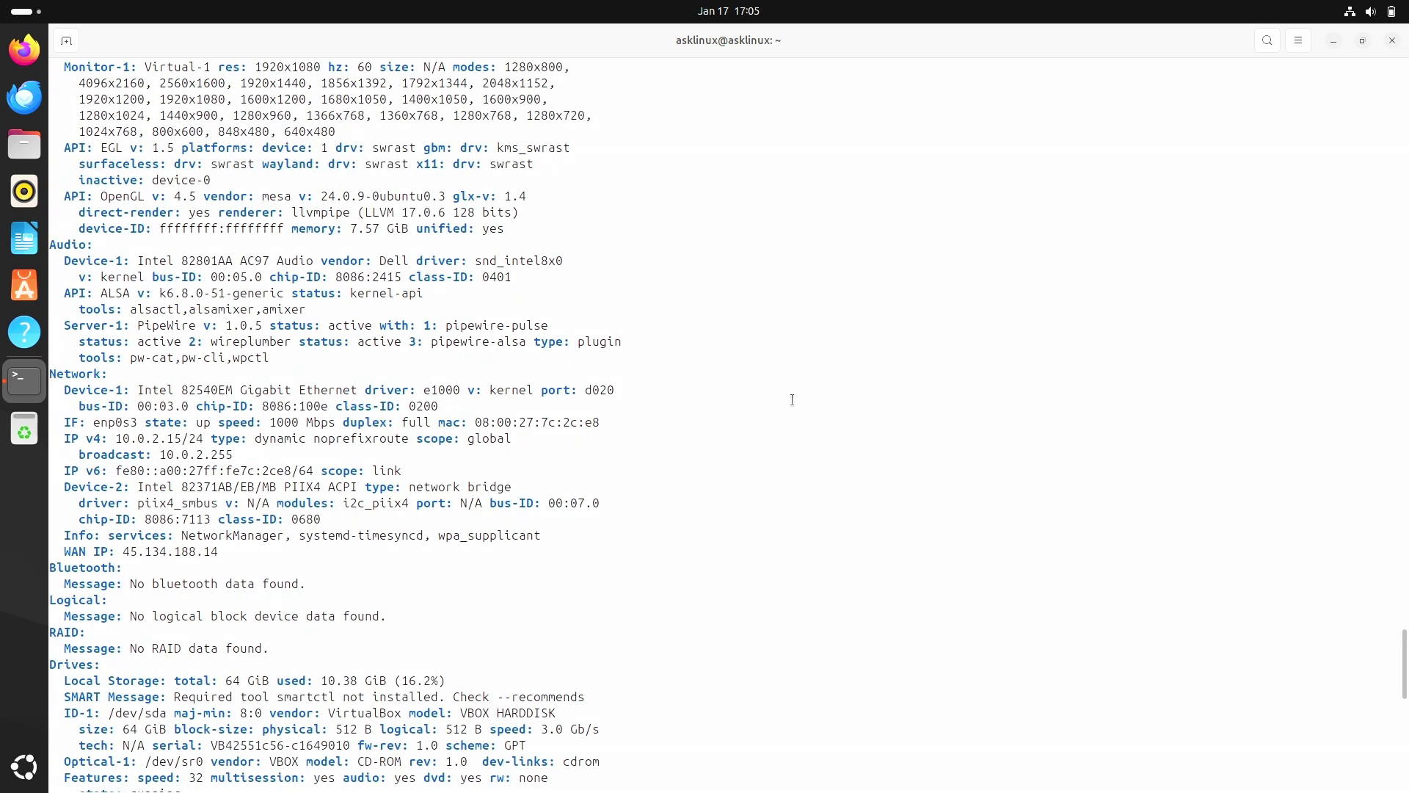
{"action": "scroll", "coordinate": [792, 400], "scroll_direction": "down", "scroll_amount": 8}
Step: Show the distribution release in the terminal with cat /etc/issue
{"action": "type", "text": "ca"}
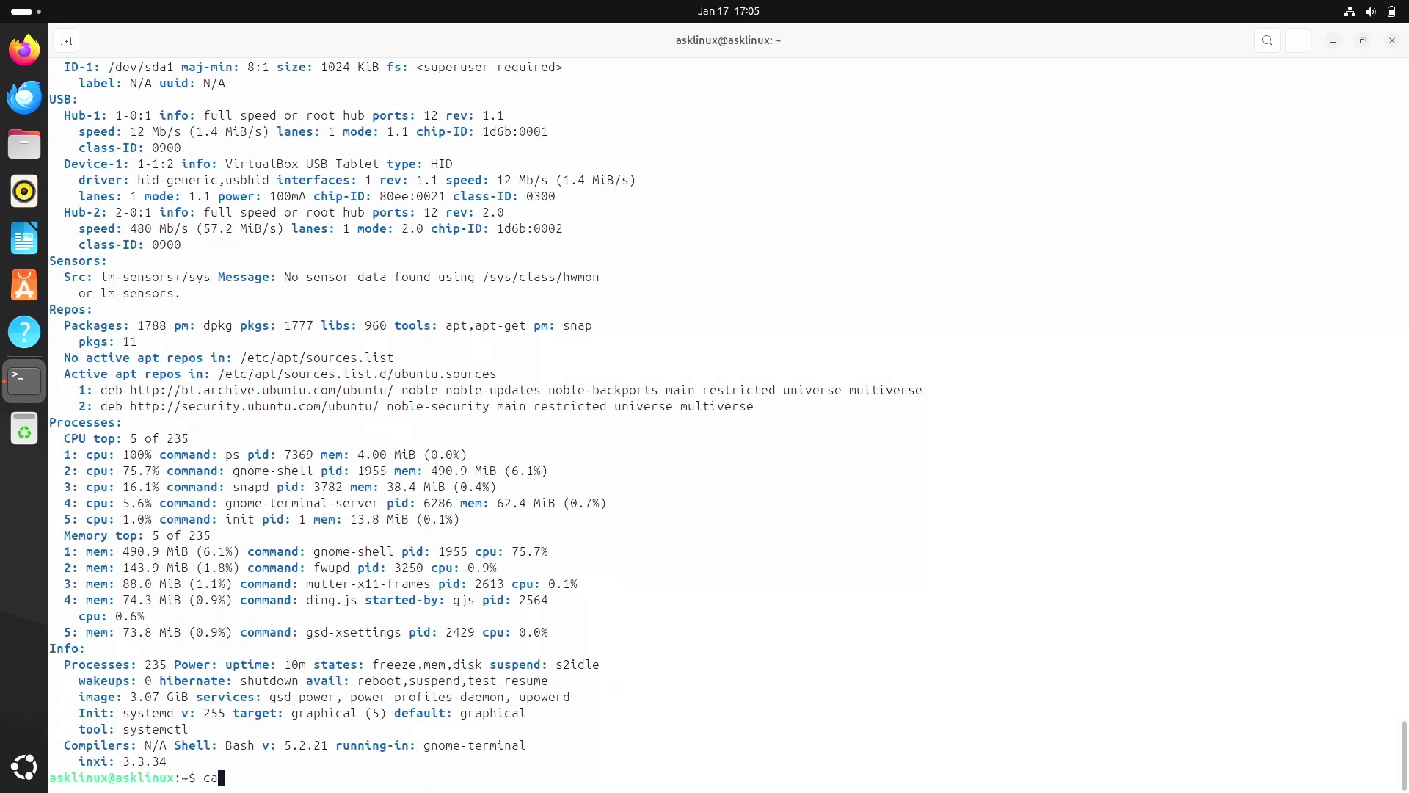
{"action": "type", "text": "t /etc/issue"}
{"action": "key", "text": "Return"}
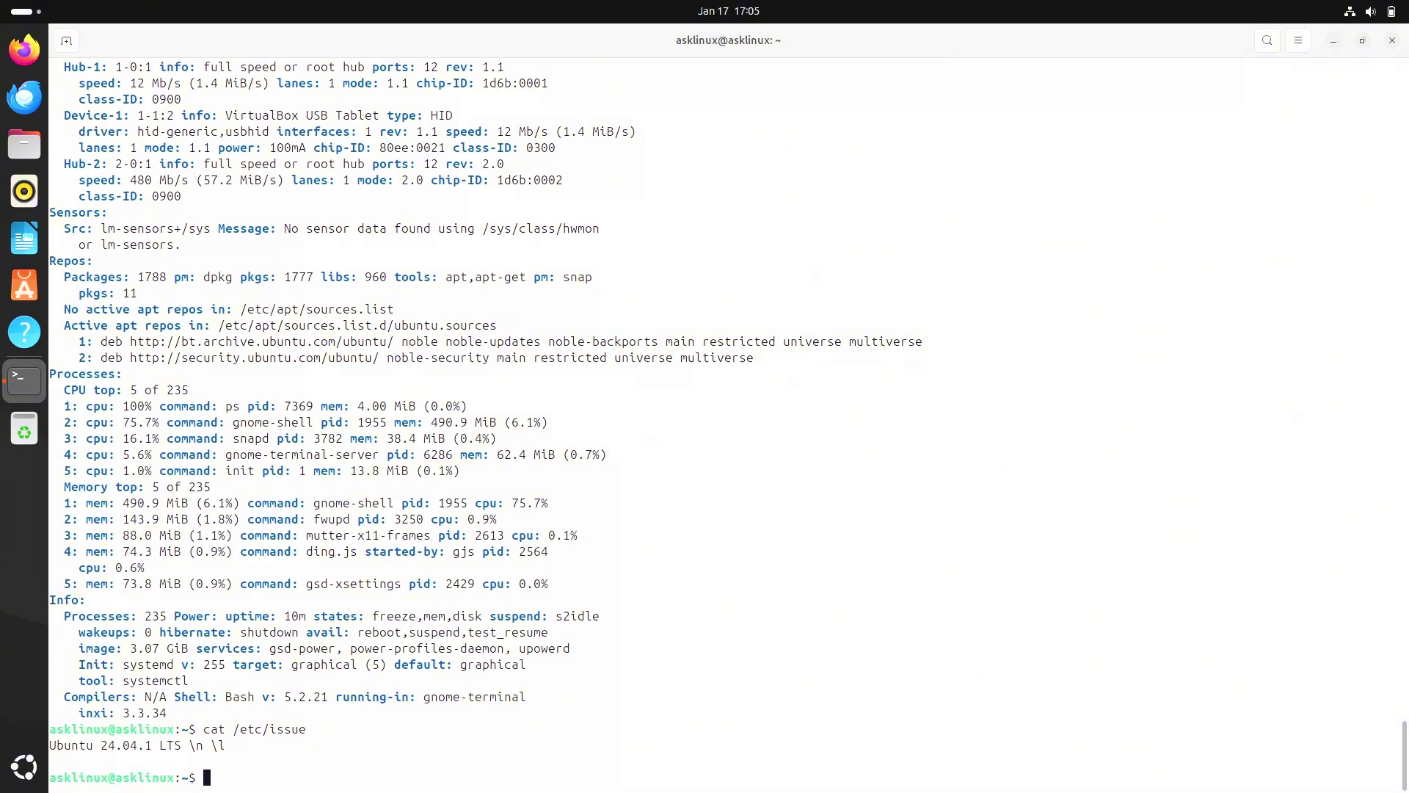
Step: Show the kernel information with uname -a and uname -r, and close the terminal session with exit
{"action": "type", "text": "uname -a"}
{"action": "key", "text": "Return"}
{"action": "type", "text": "uname -r"}
{"action": "key", "text": "Return"}
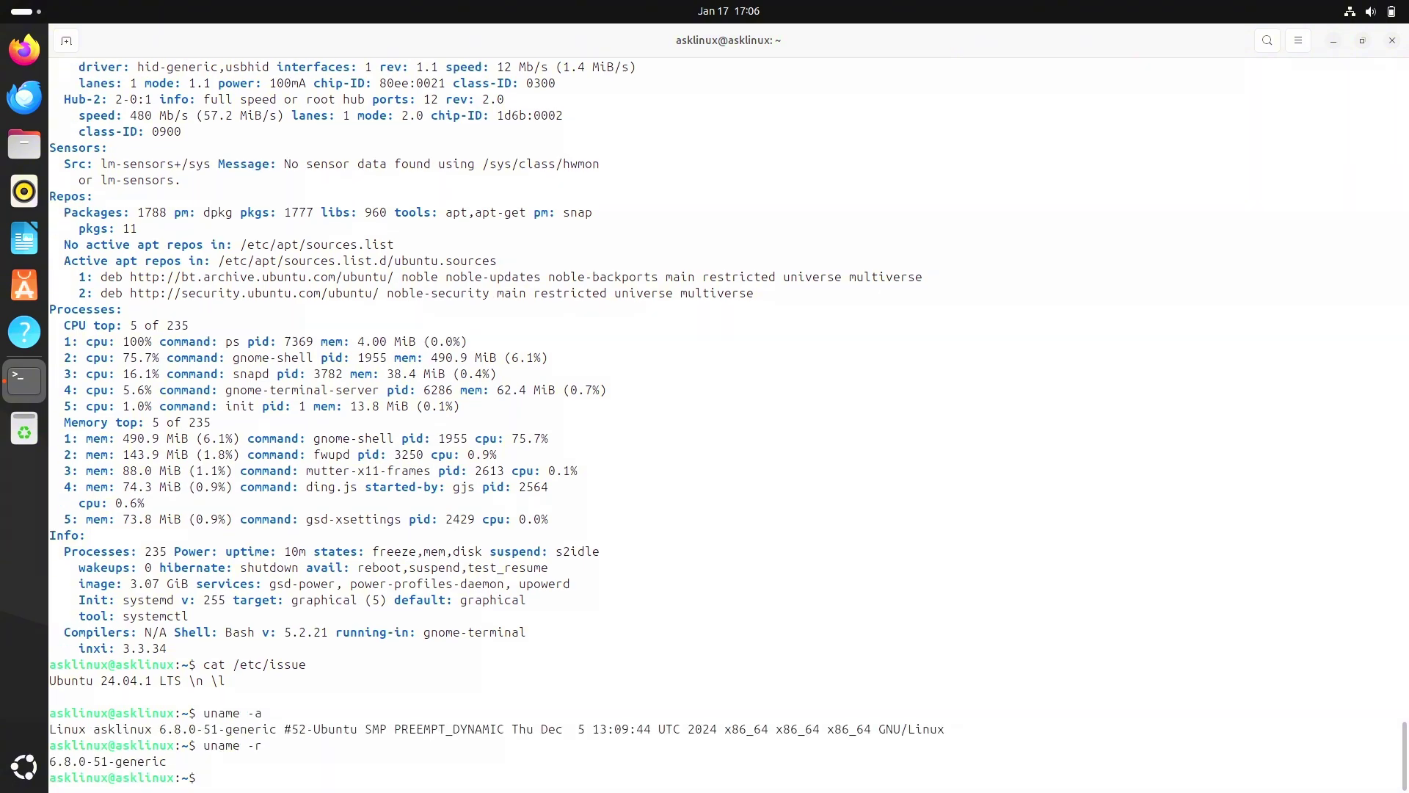
{"action": "type", "text": "exit"}
{"action": "key", "text": "Return"}
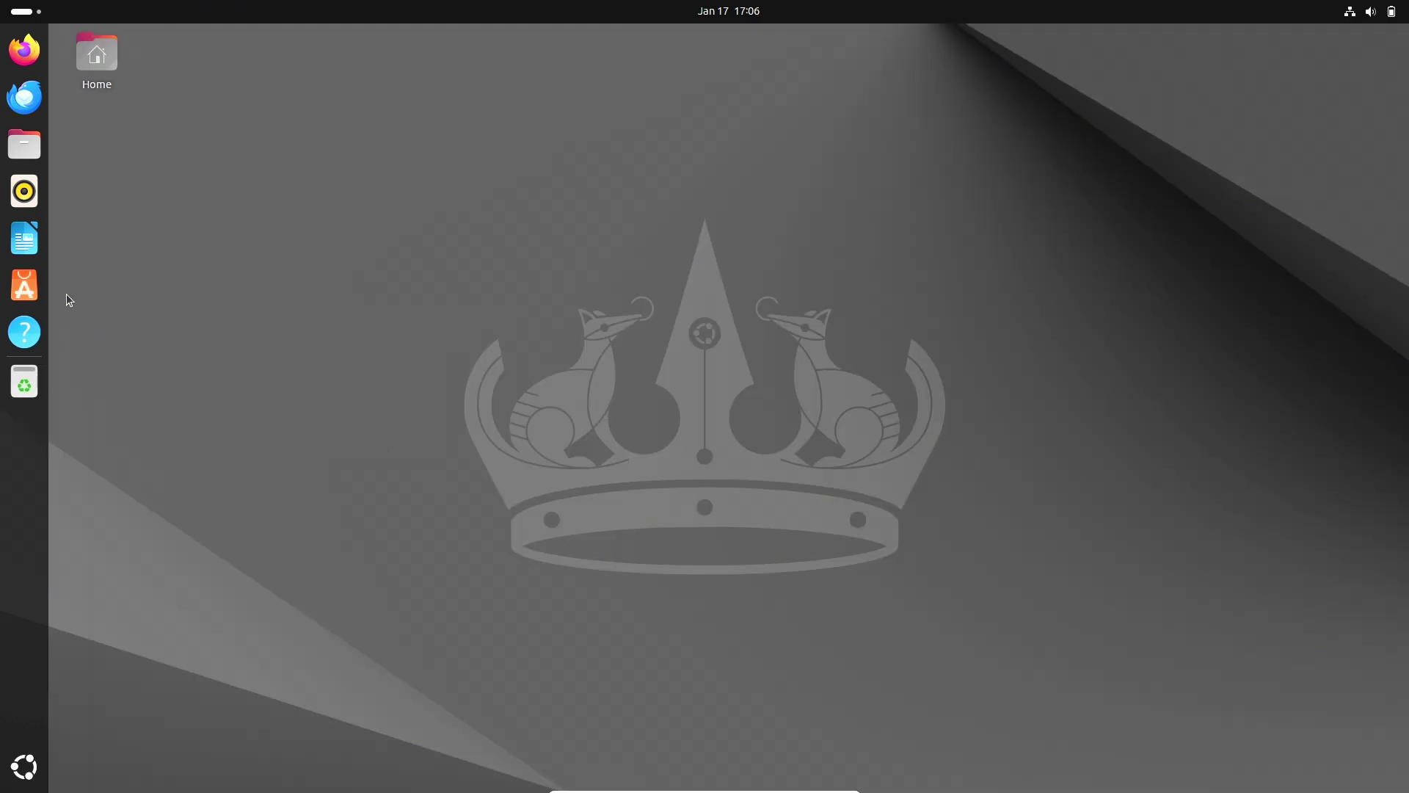
Step: Open the workspace overview, look through the workspaces, and return to the first desktop
{"action": "left_click", "coordinate": [17, 11]}
{"action": "scroll", "coordinate": [902, 571], "scroll_direction": "down", "scroll_amount": 1}
{"action": "scroll", "coordinate": [902, 572], "scroll_direction": "up", "scroll_amount": 1}
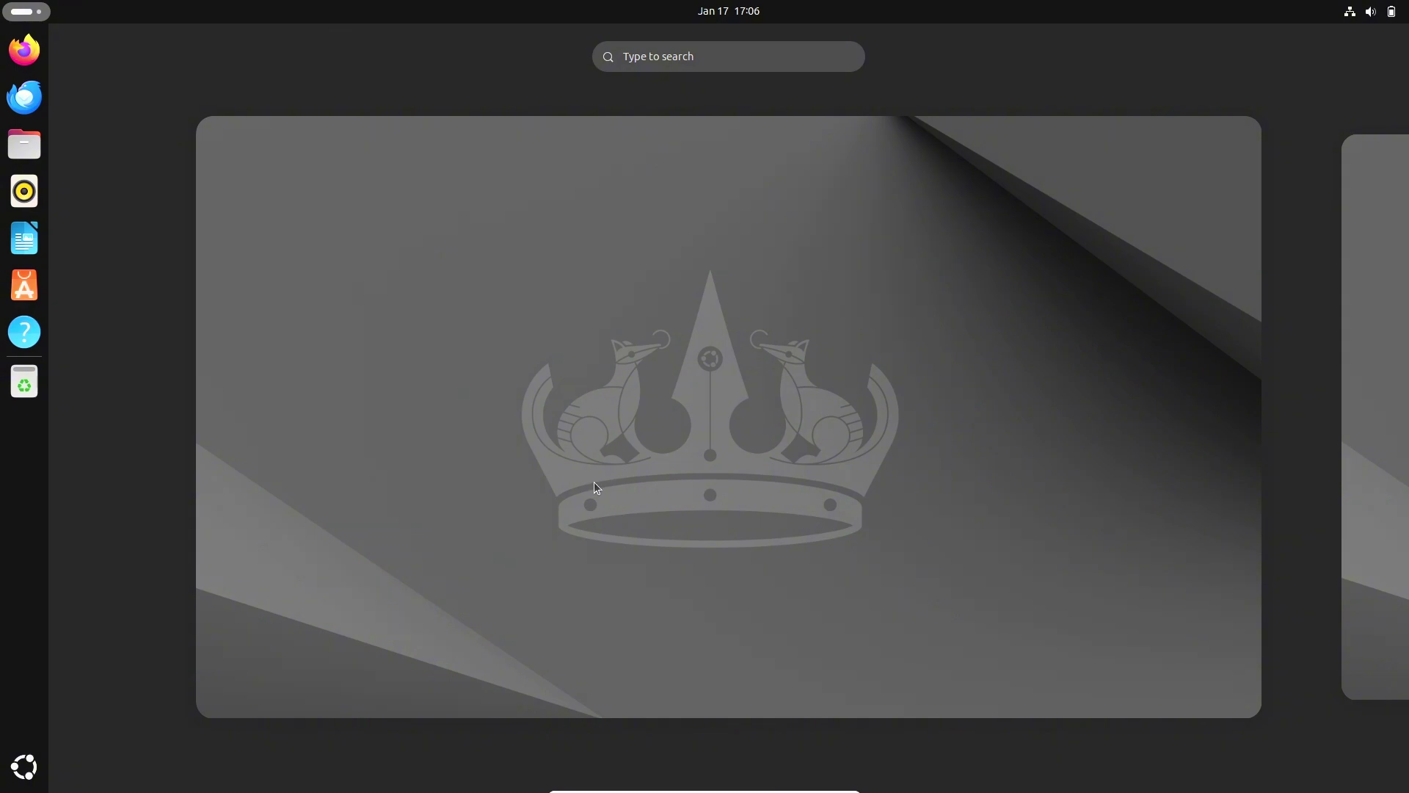
{"action": "left_click", "coordinate": [585, 487]}
Step: Open Power Statistics, view the laptop battery details in a maximized window, and close the application
{"action": "left_click", "coordinate": [17, 765]}
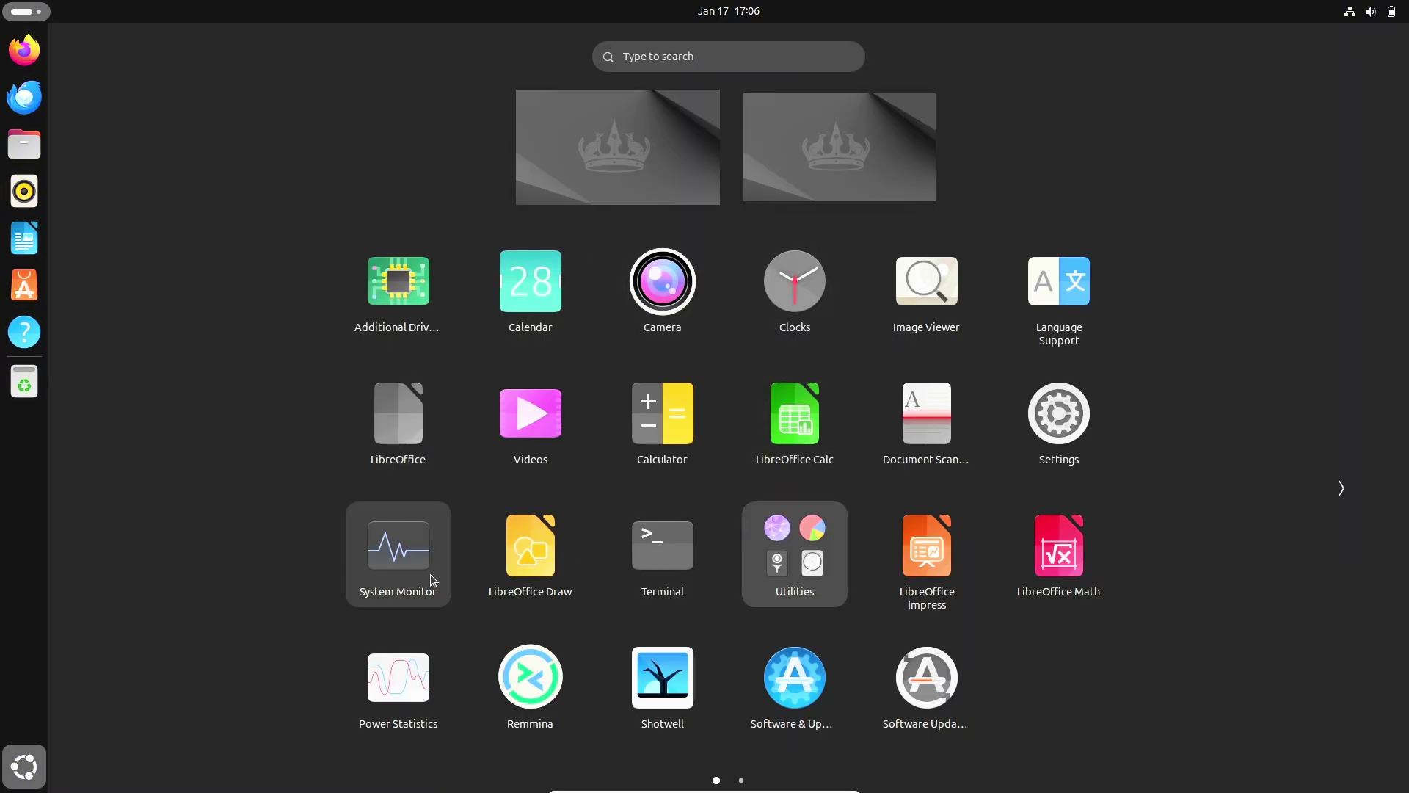
{"action": "left_click", "coordinate": [436, 688]}
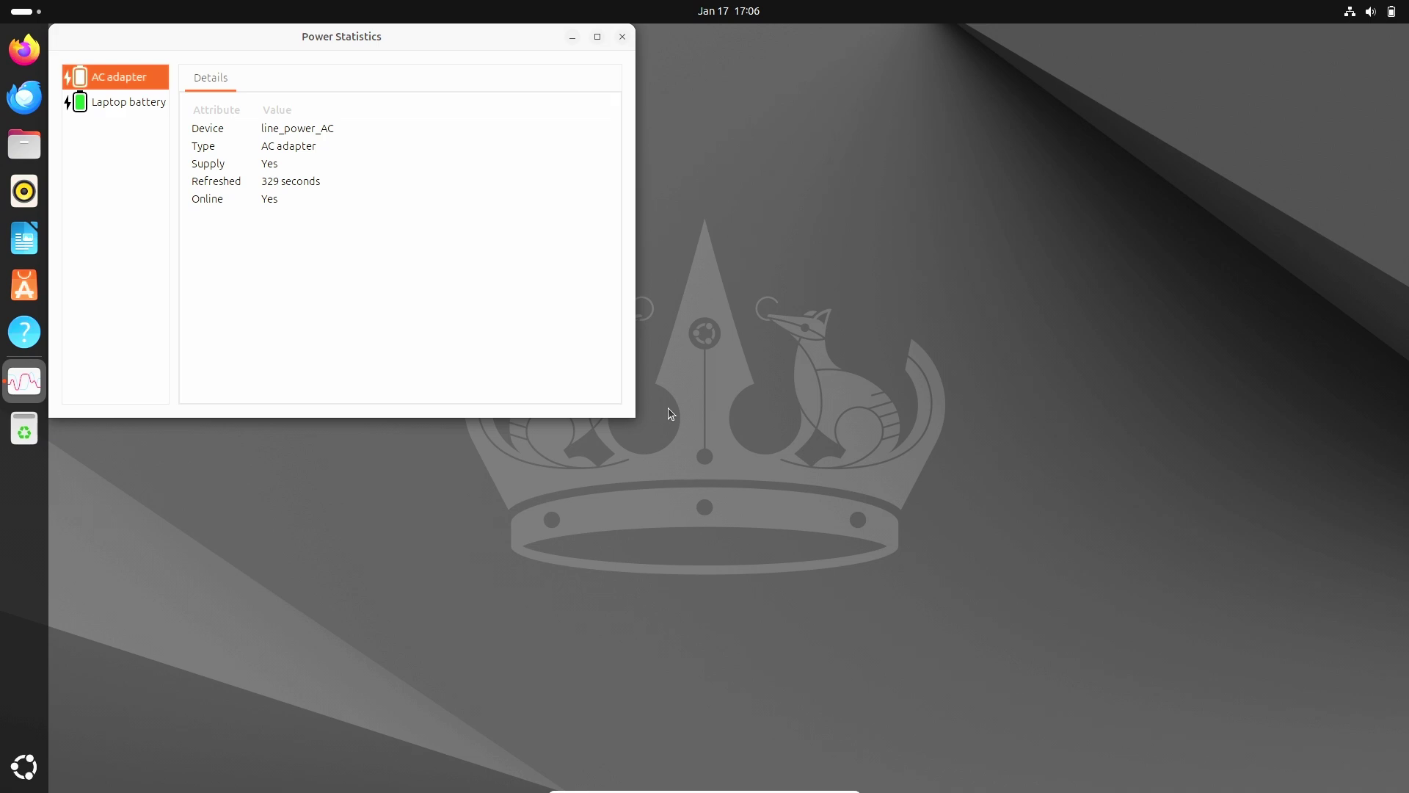
{"action": "left_click", "coordinate": [161, 107]}
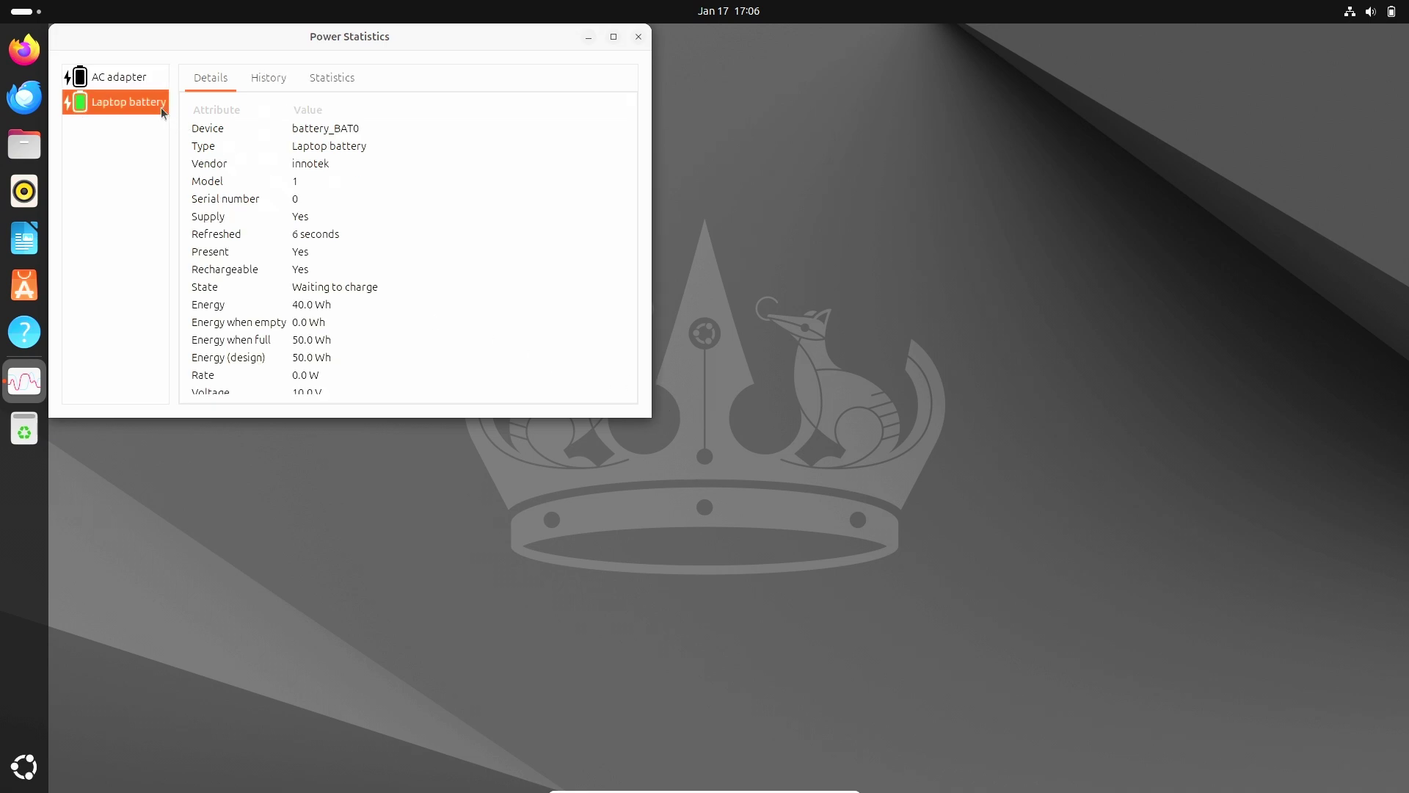
{"action": "left_click", "coordinate": [597, 37]}
{"action": "left_click", "coordinate": [1395, 38]}
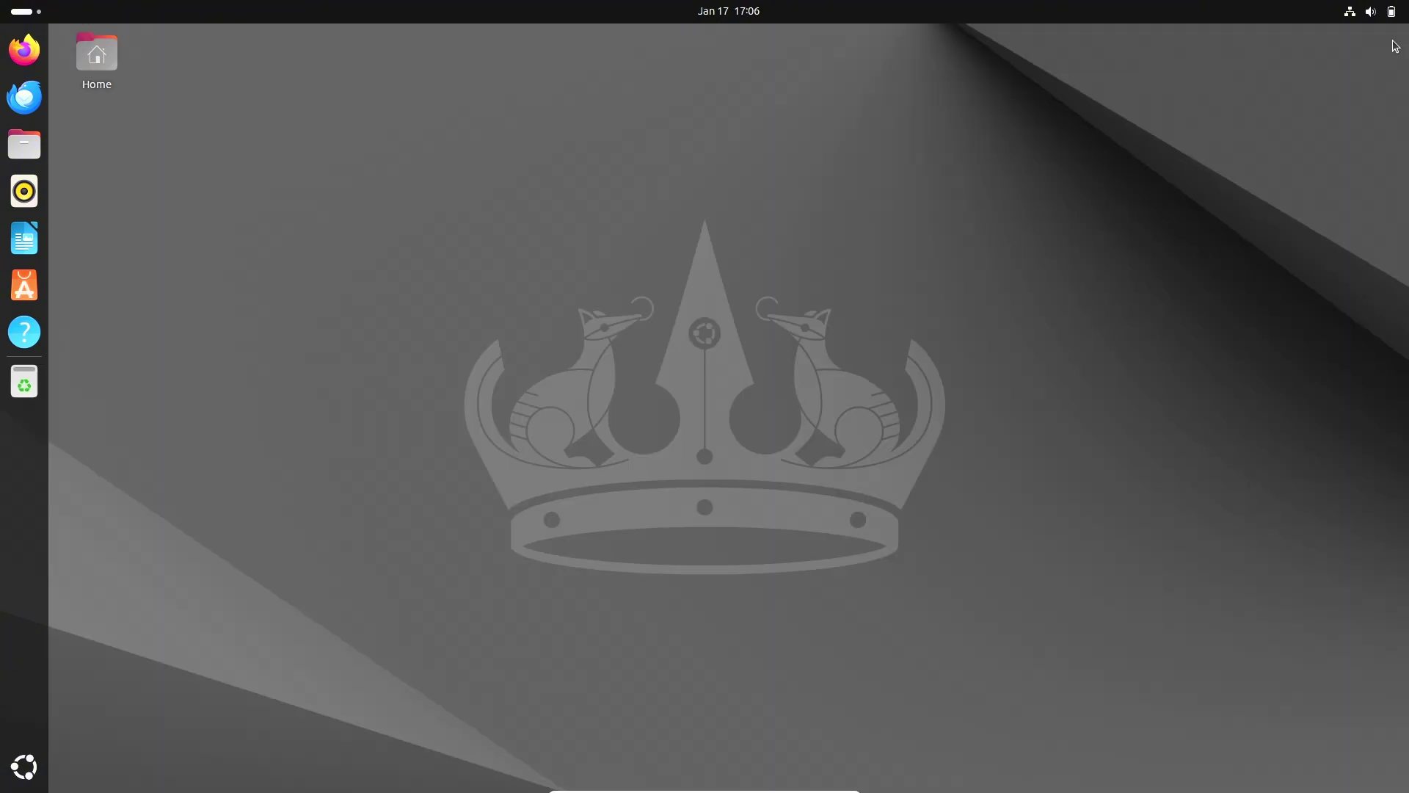
Step: Launch Software & Updates and Software Updater from the application list
{"action": "left_click", "coordinate": [24, 767]}
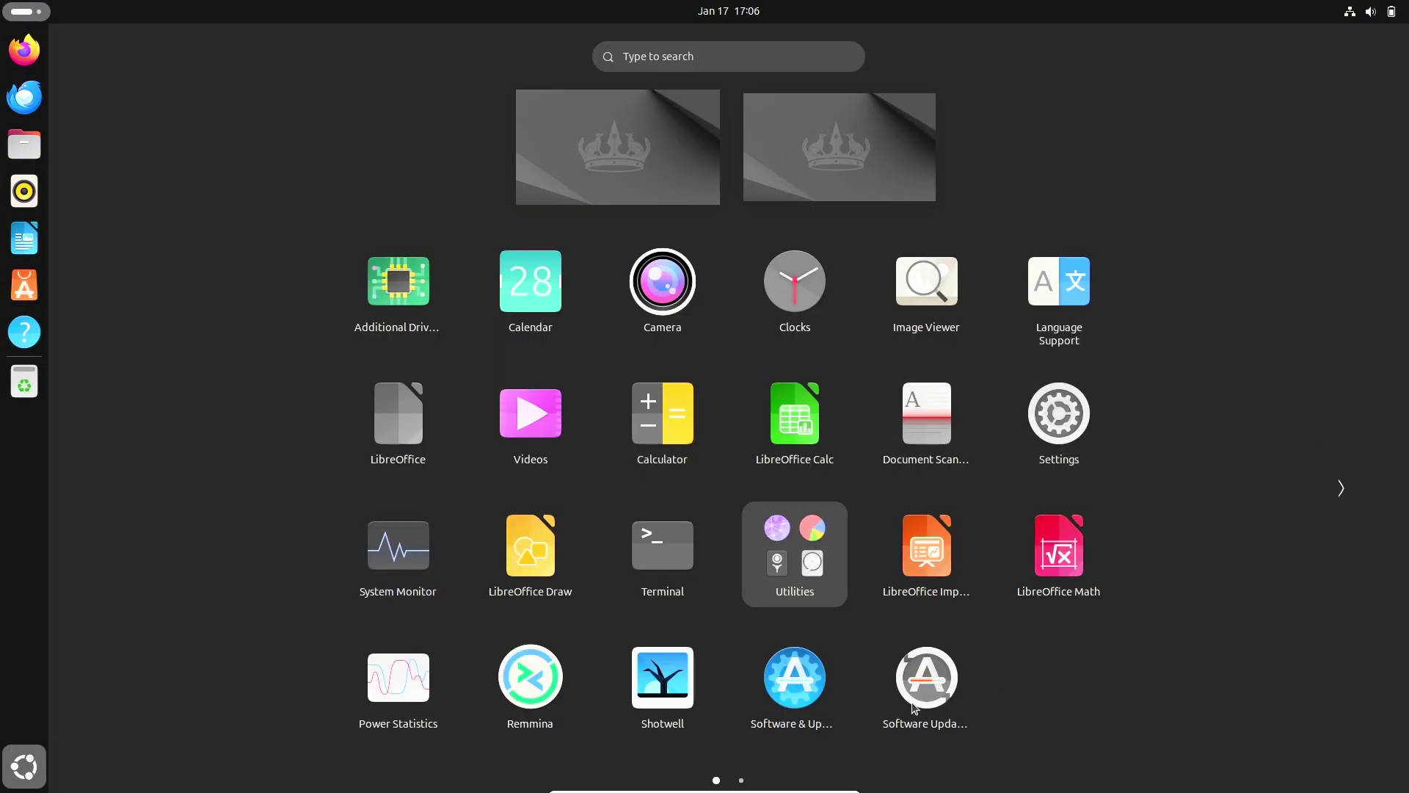
{"action": "left_click", "coordinate": [849, 653]}
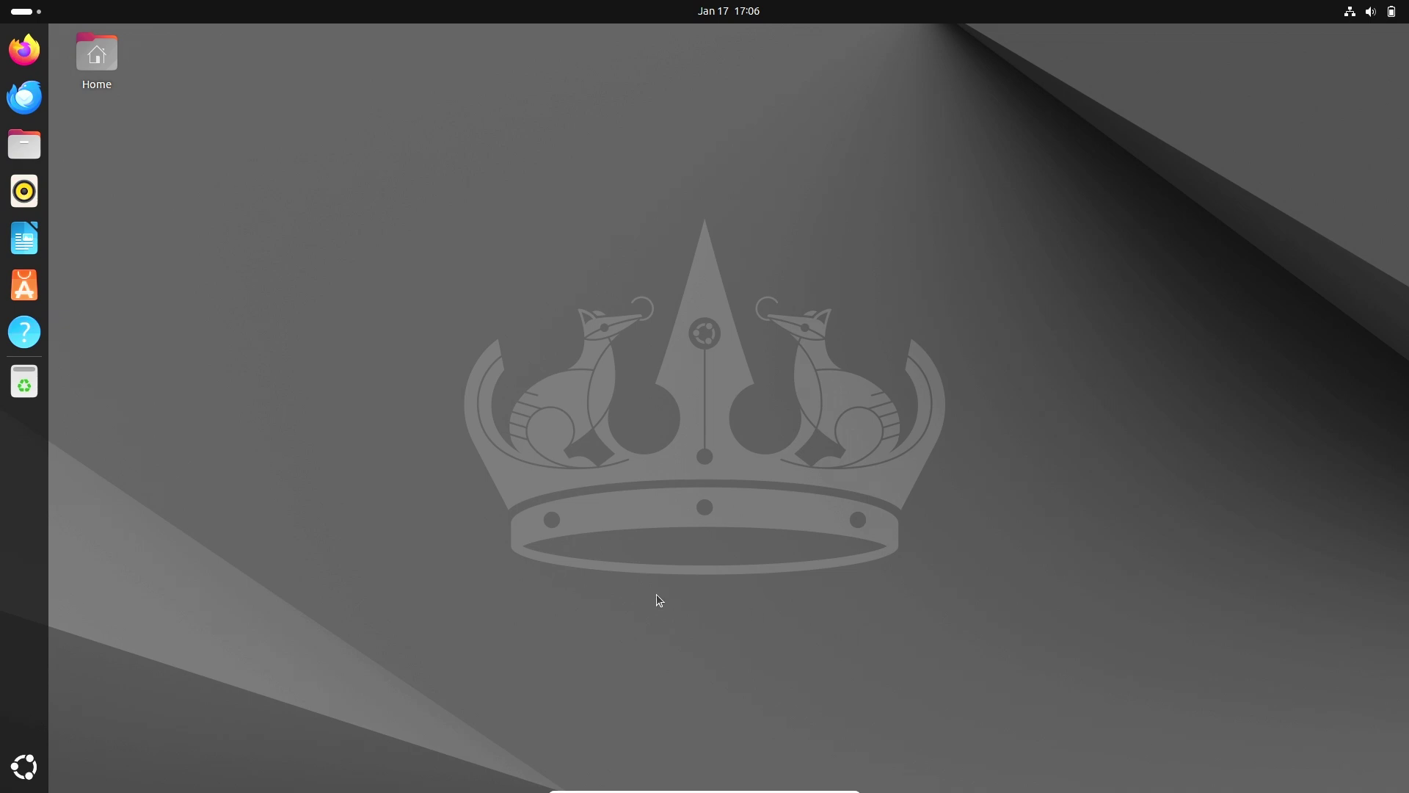
{"action": "left_click", "coordinate": [24, 766]}
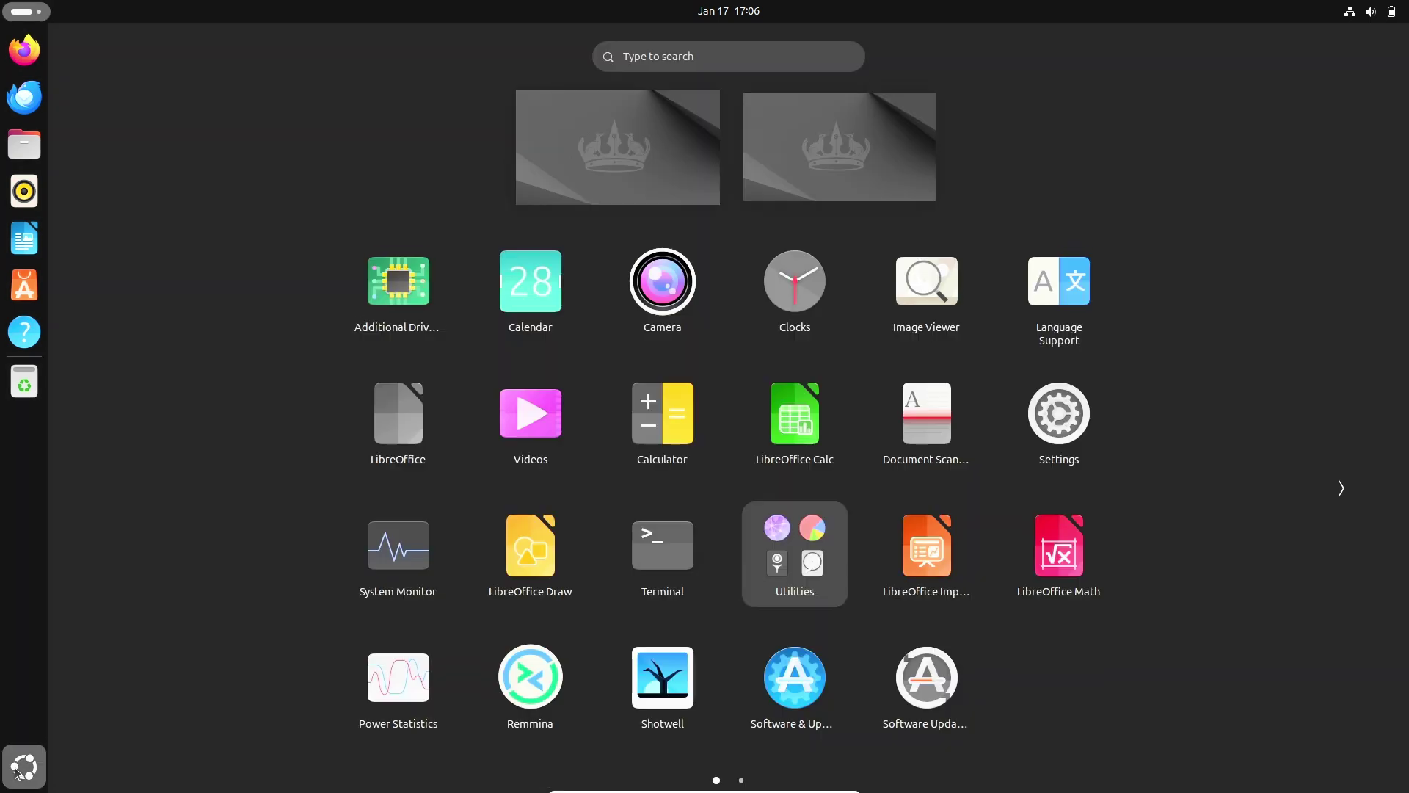
{"action": "left_click", "coordinate": [912, 703]}
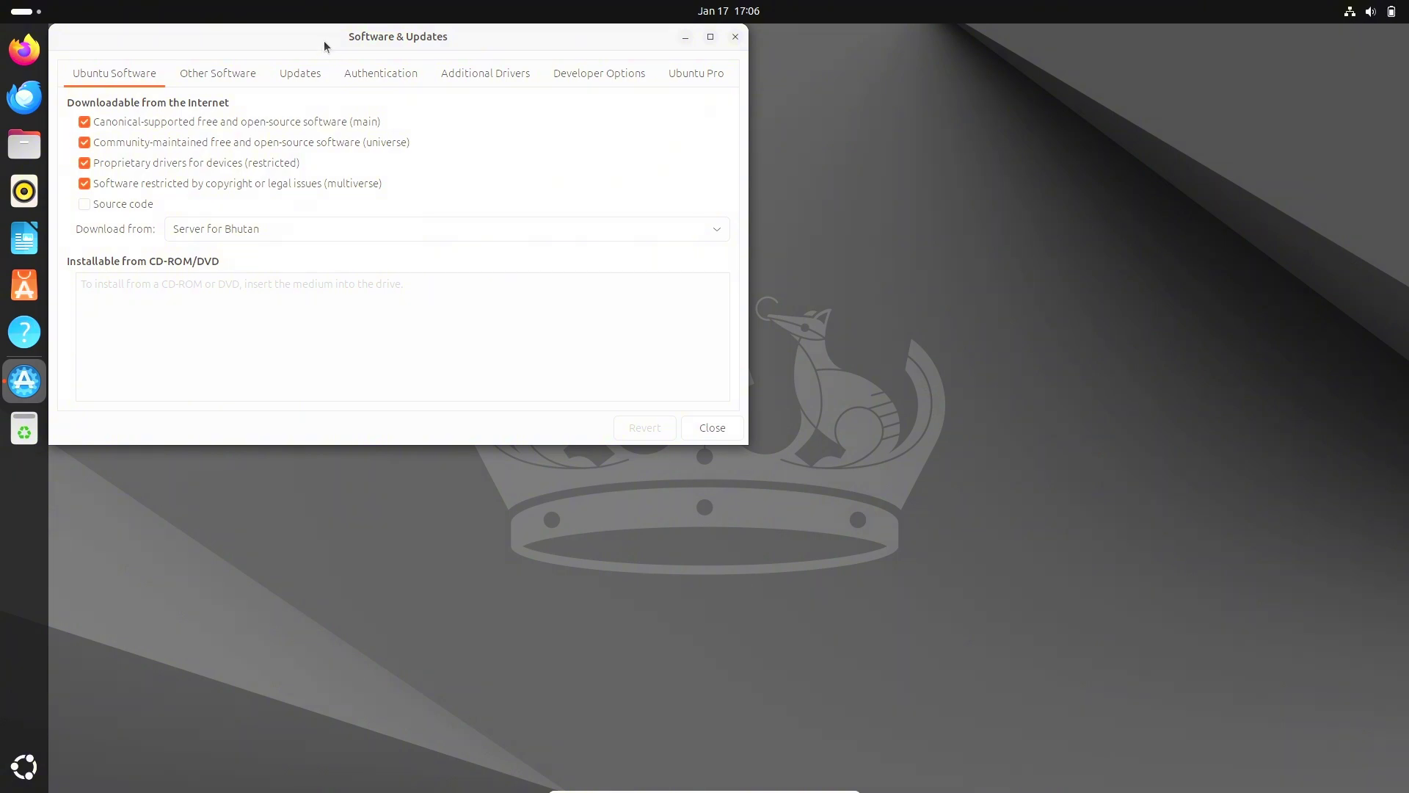
Step: Review the Other Software, Updates, Authentication, Additional Drivers, Developer Options and Ubuntu Pro pages of Software & Updates
{"action": "left_click", "coordinate": [486, 223]}
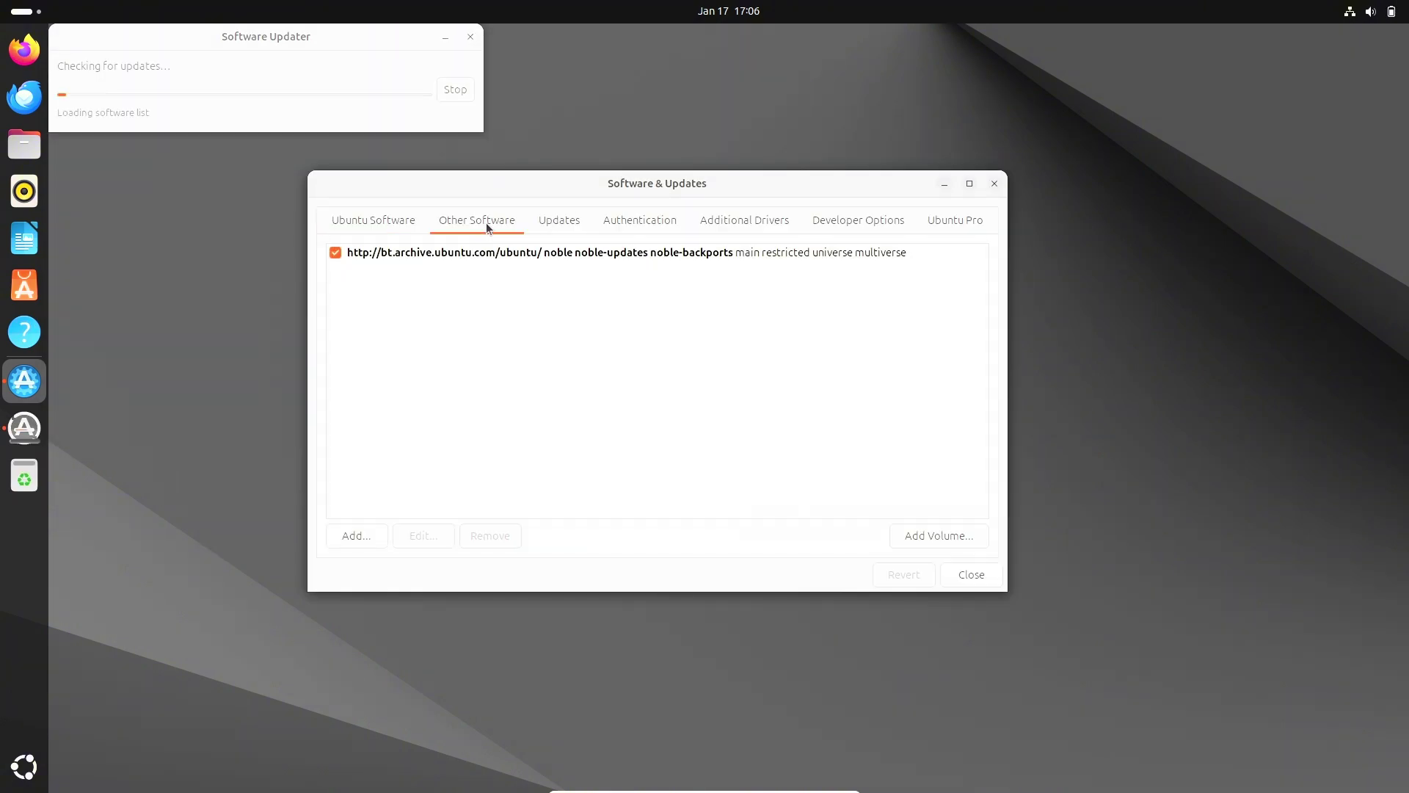
{"action": "left_click", "coordinate": [552, 225]}
{"action": "left_click", "coordinate": [635, 220]}
{"action": "left_click", "coordinate": [734, 220]}
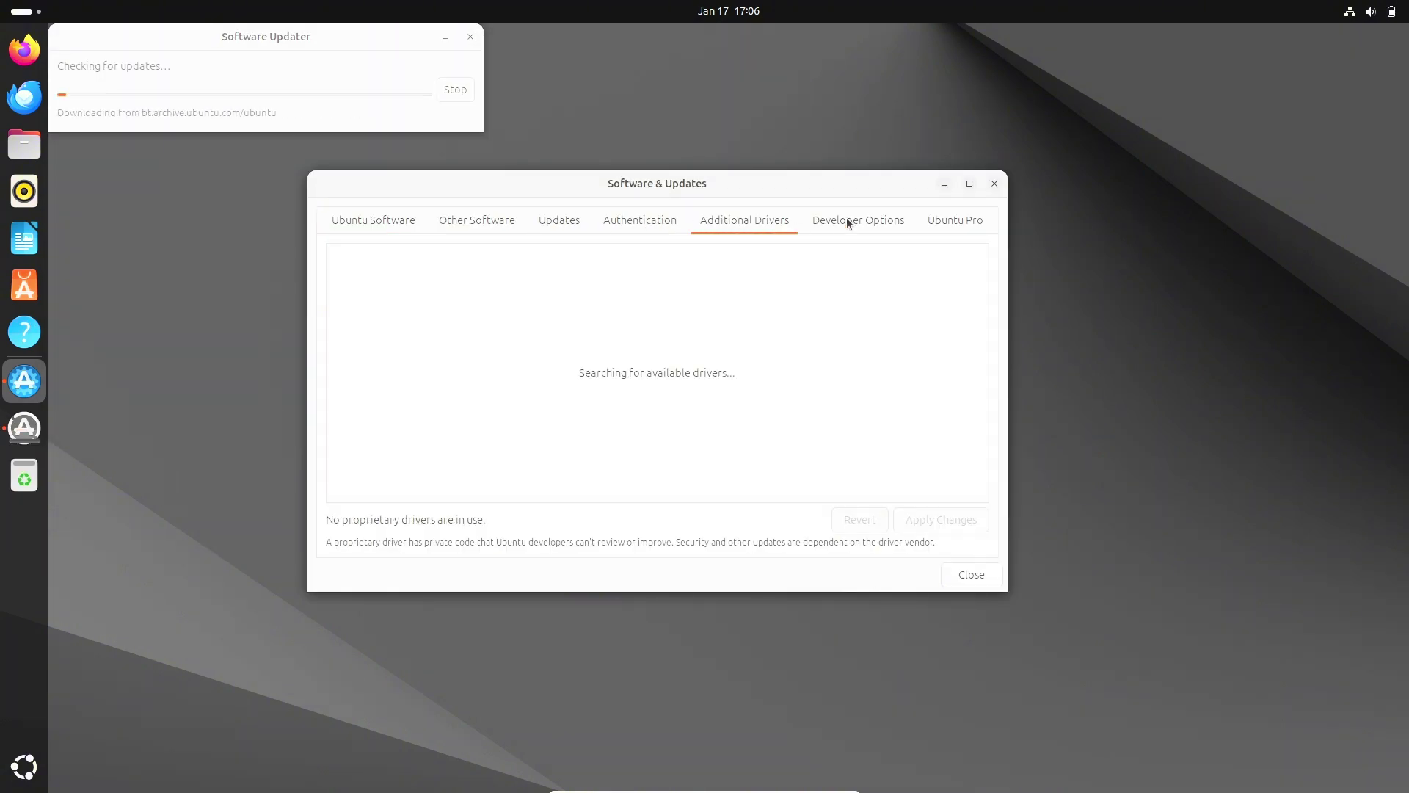
{"action": "left_click", "coordinate": [847, 219]}
{"action": "left_click", "coordinate": [935, 223]}
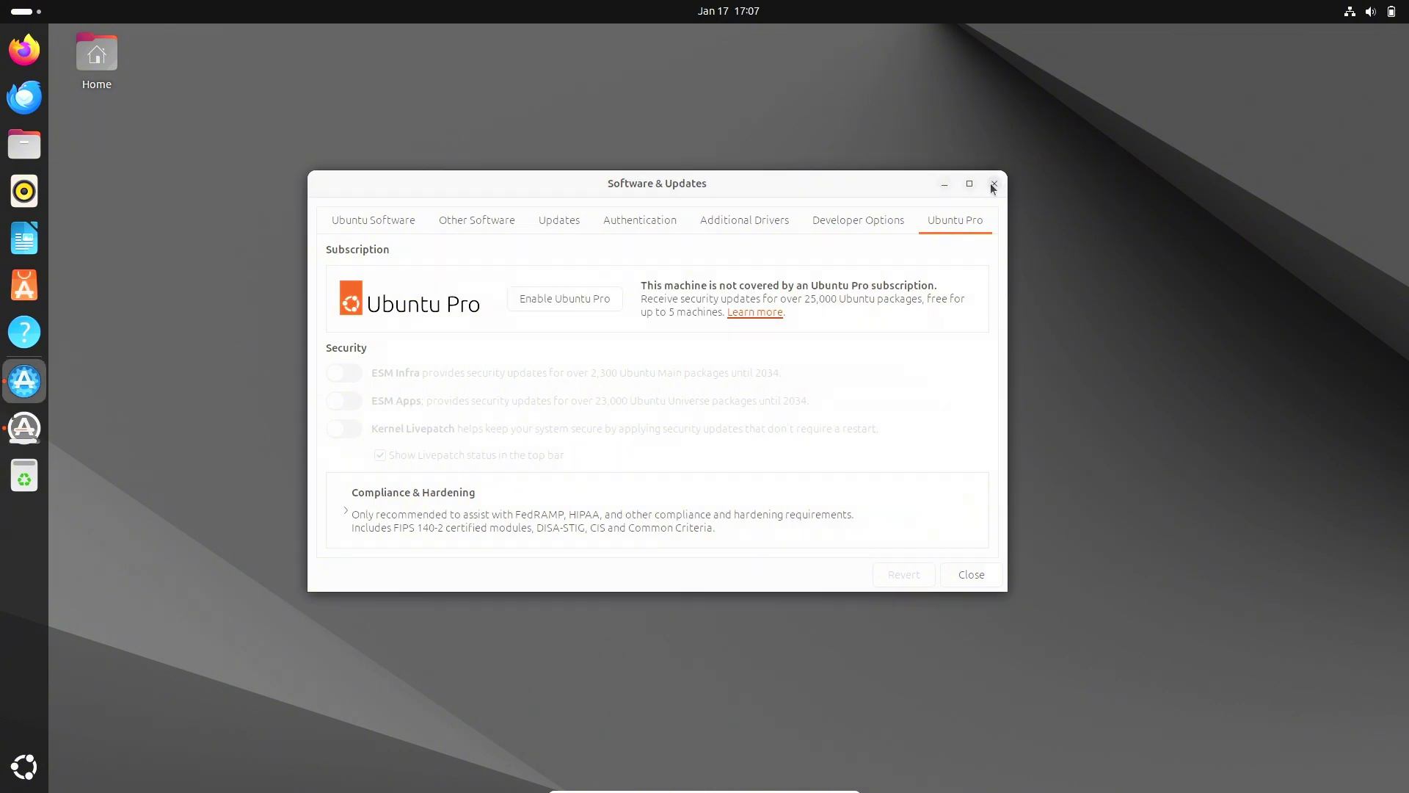
Step: Return to the Software & Updates window and force it to quit
{"action": "left_click", "coordinate": [28, 766]}
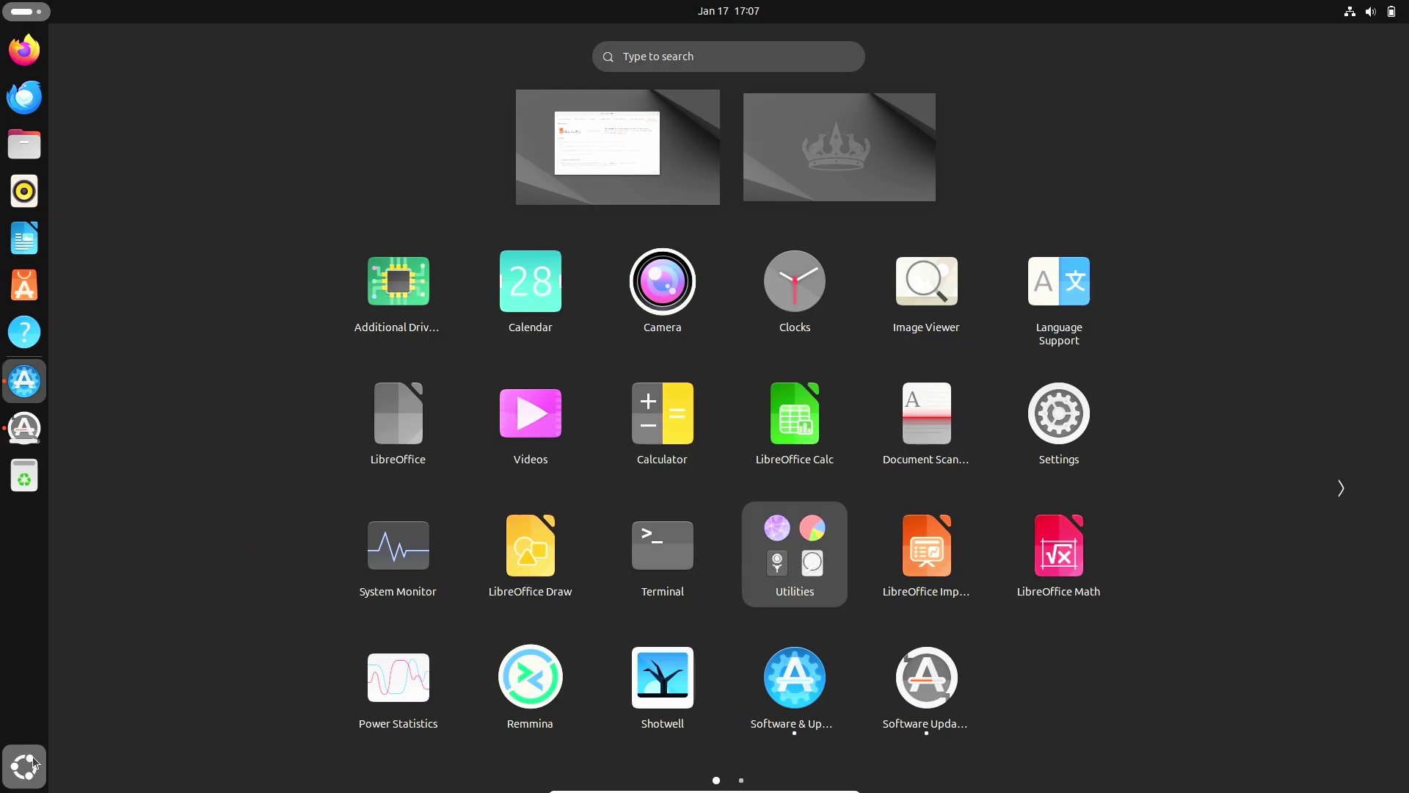
{"action": "left_click", "coordinate": [681, 144]}
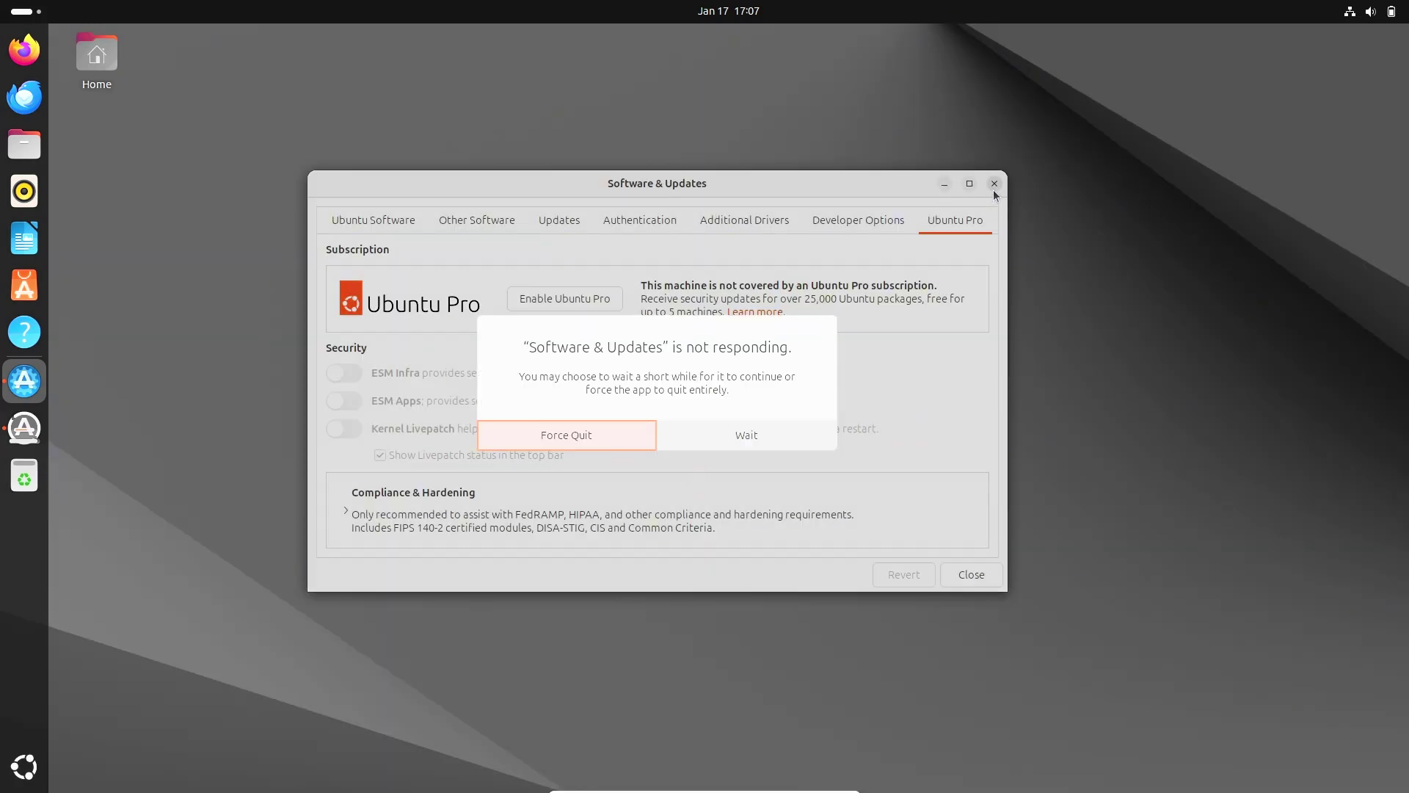
{"action": "left_click", "coordinate": [646, 433]}
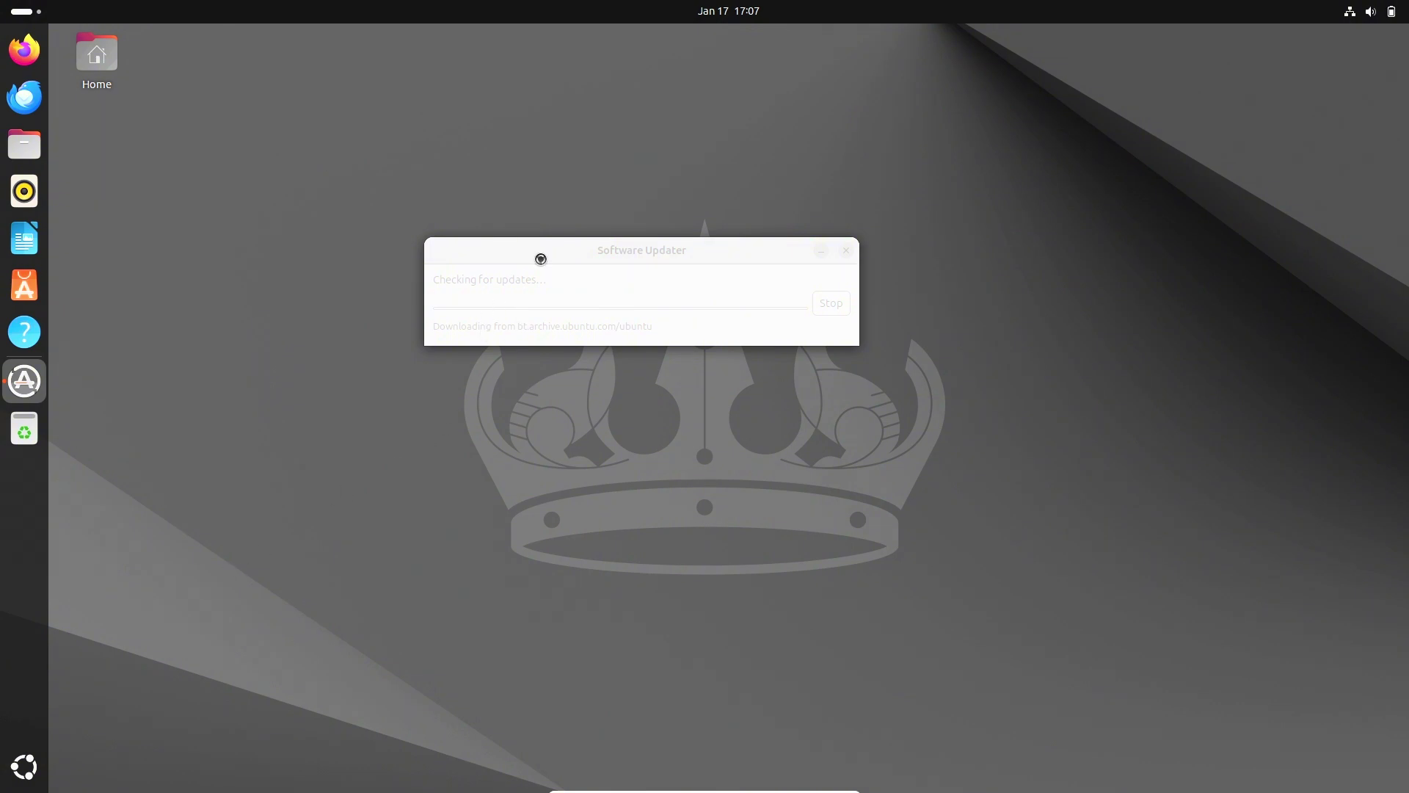
Step: Examine the available updates in a maximized Software Updater, including the expanded System components group, and close it without installing
{"action": "left_click", "coordinate": [449, 332]}
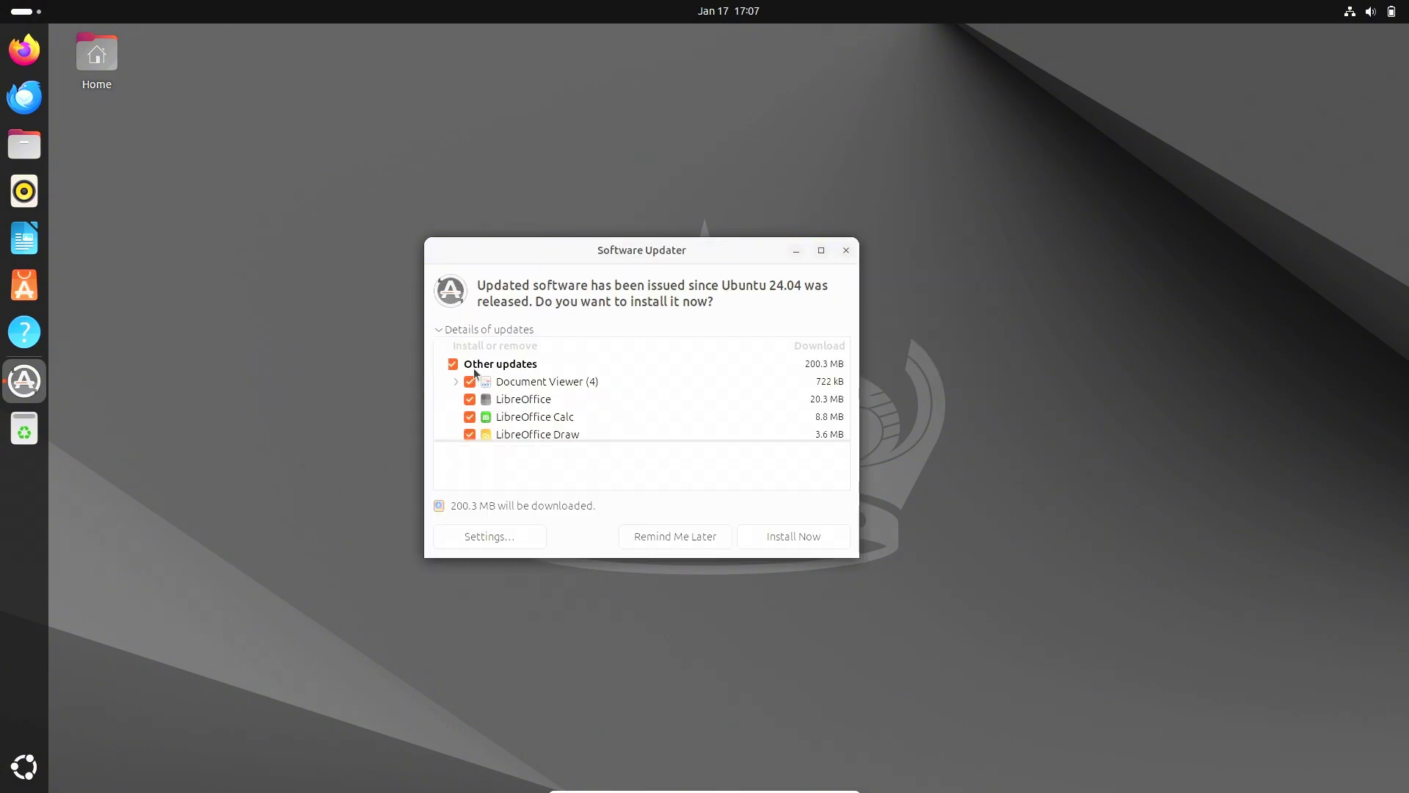
{"action": "left_click", "coordinate": [824, 250]}
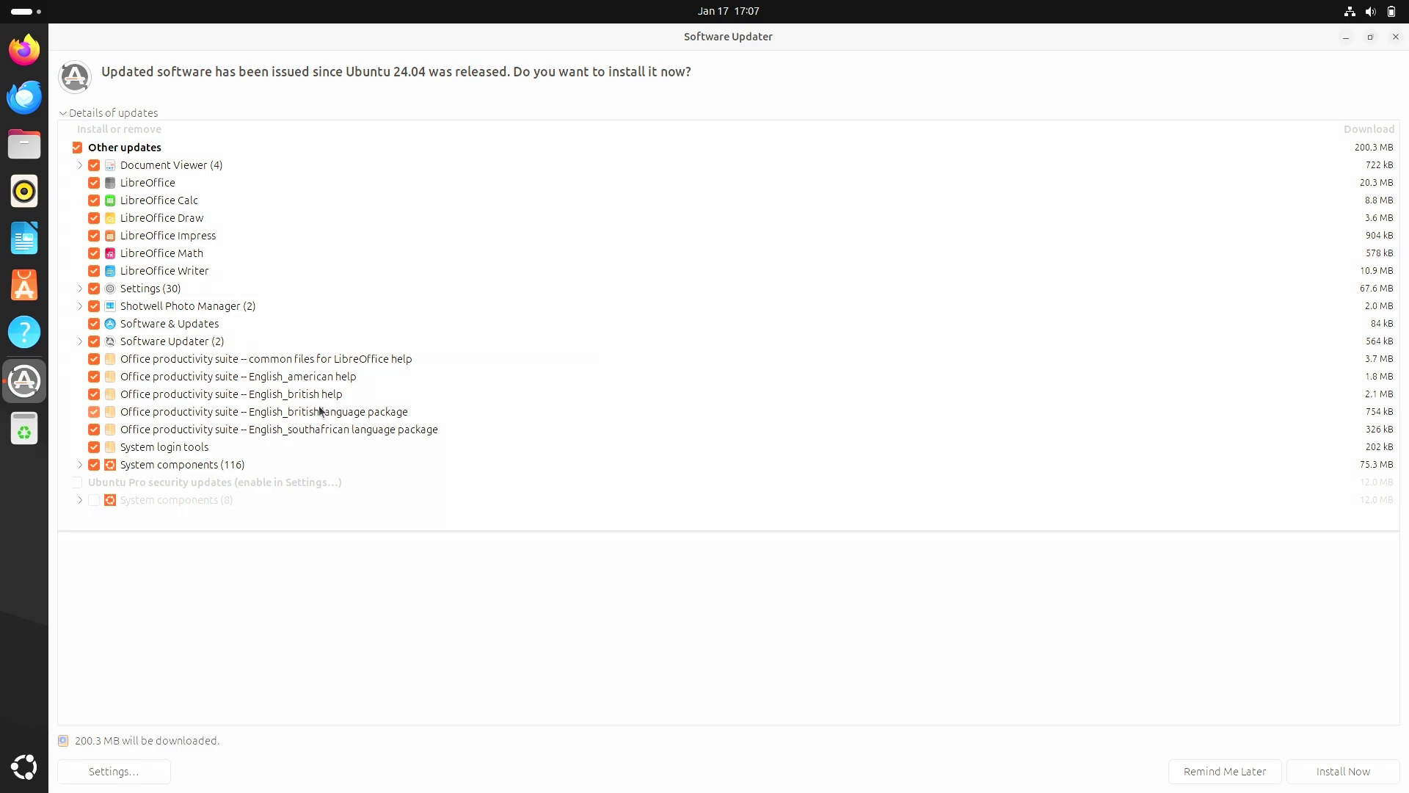
{"action": "left_click", "coordinate": [81, 464]}
{"action": "scroll", "coordinate": [364, 332], "scroll_direction": "down", "scroll_amount": 5}
{"action": "scroll", "coordinate": [364, 334], "scroll_direction": "down", "scroll_amount": 20}
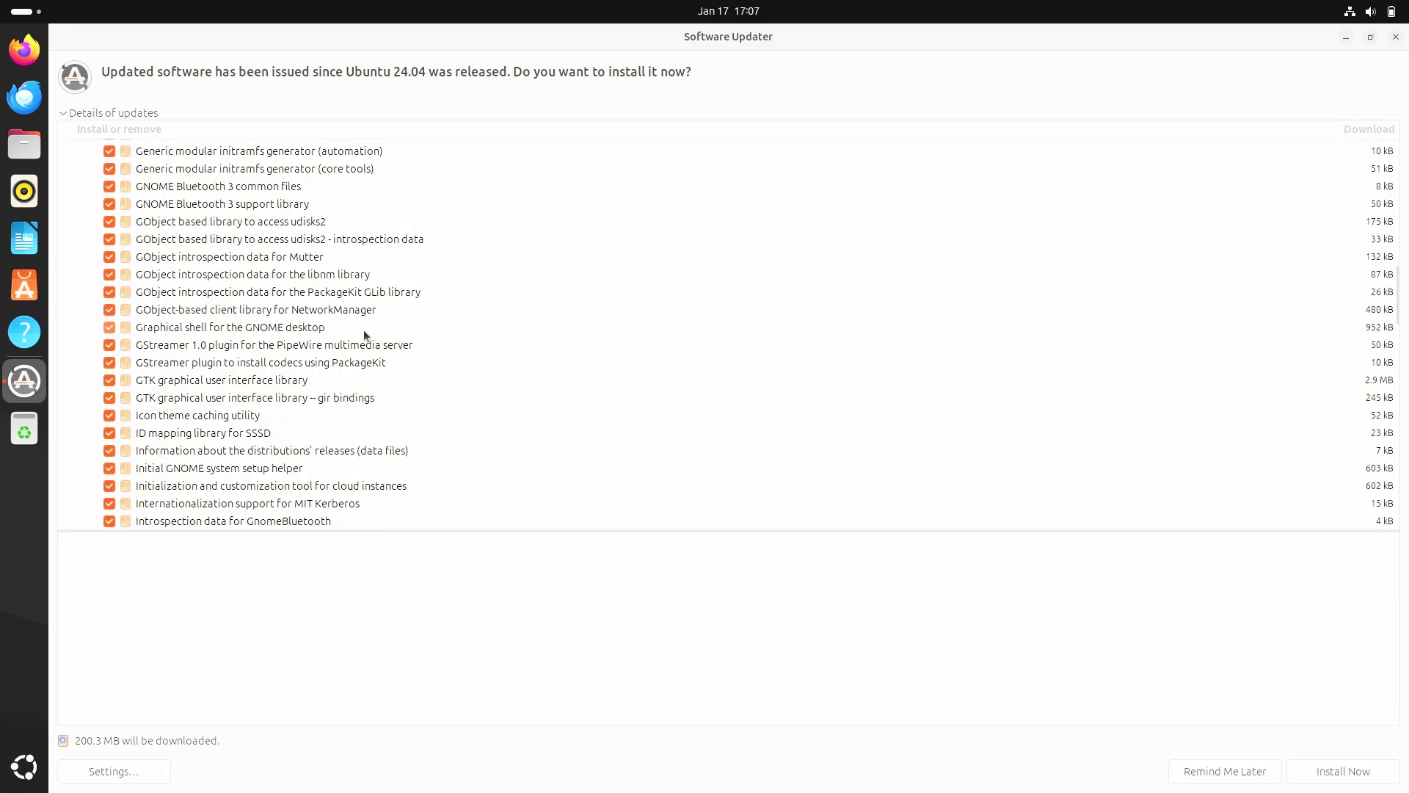
{"action": "scroll", "coordinate": [365, 334], "scroll_direction": "down", "scroll_amount": 2}
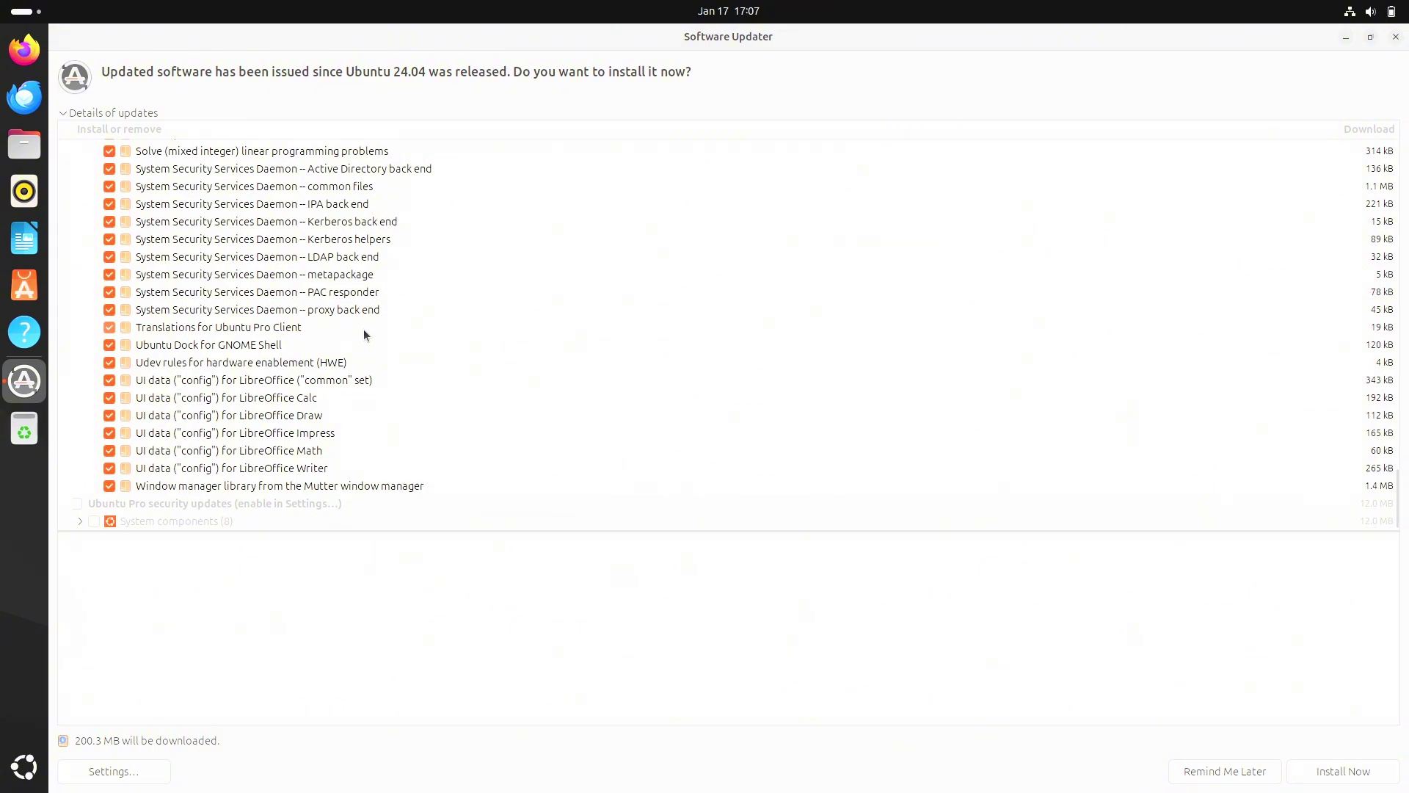
{"action": "scroll", "coordinate": [365, 334], "scroll_direction": "up", "scroll_amount": 20}
{"action": "scroll", "coordinate": [365, 333], "scroll_direction": "up", "scroll_amount": 10}
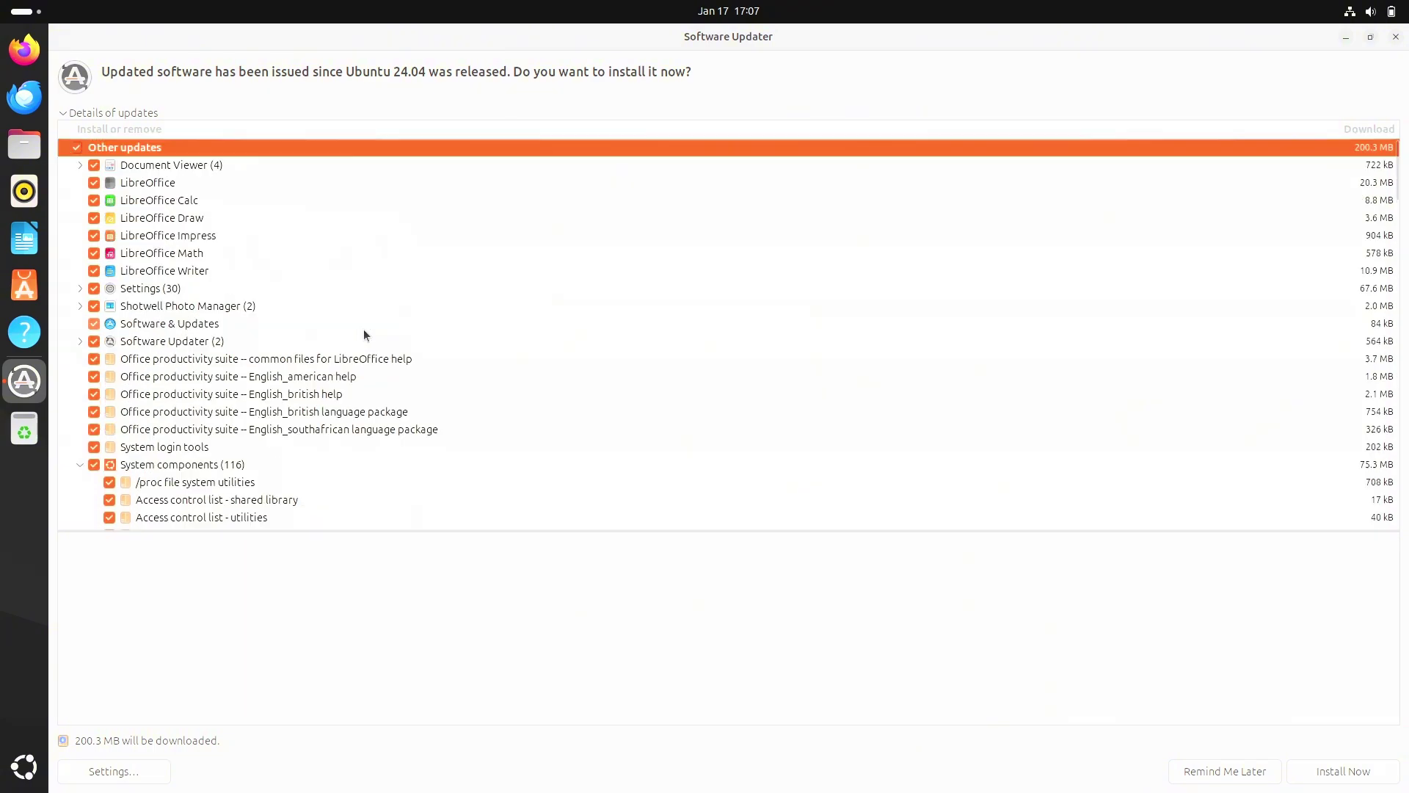
{"action": "left_click", "coordinate": [1395, 37]}
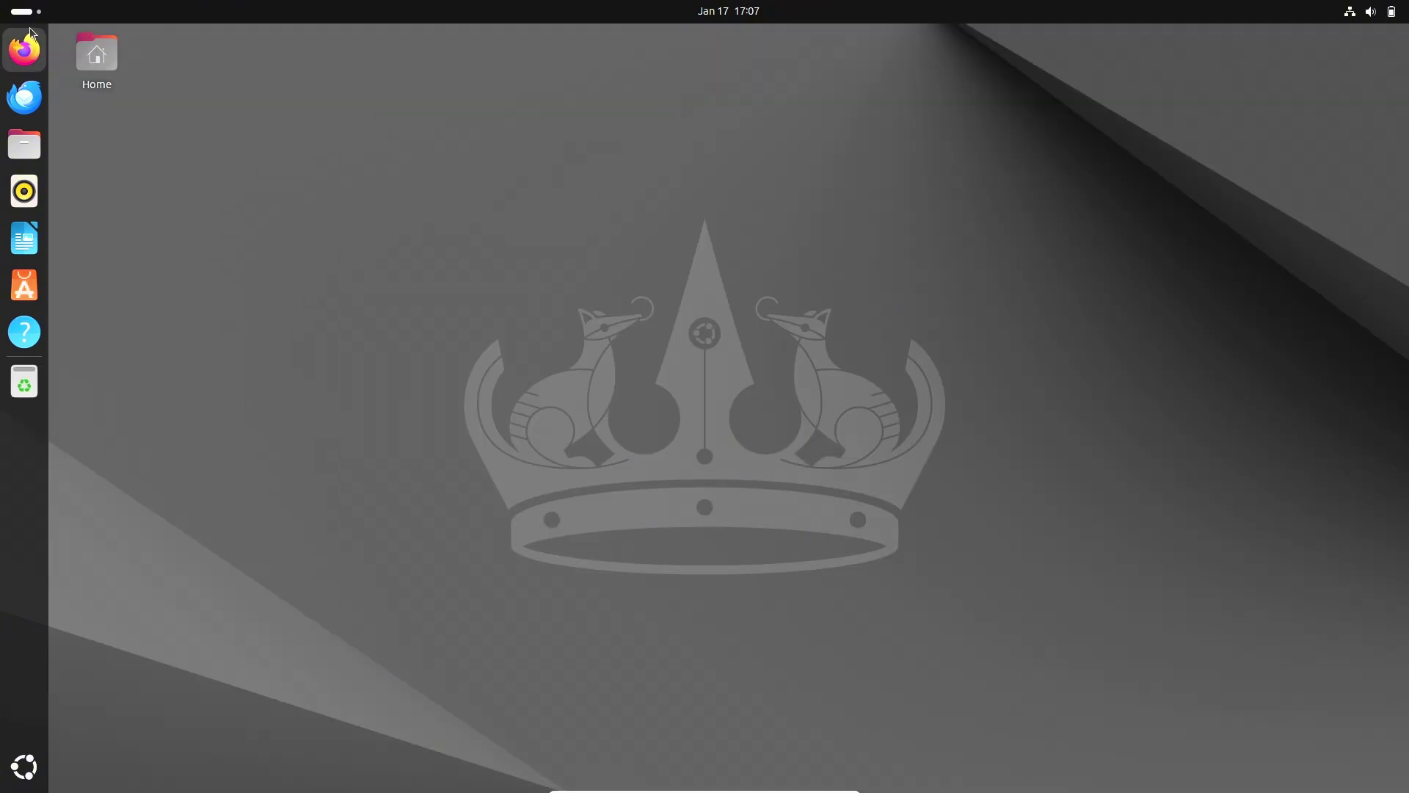